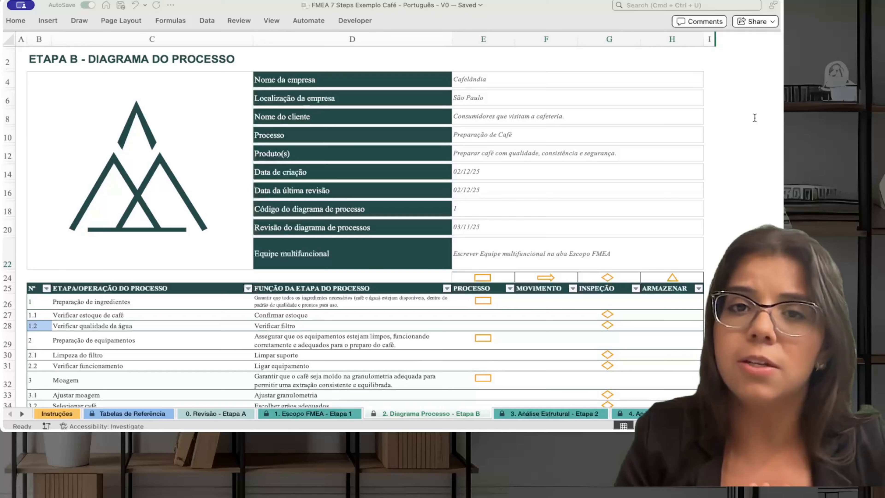
- Review the company, process, product, date and team fields in the header of the process diagram sheet
left_click(754, 118)
left_click_drag(665, 80, 408, 257)
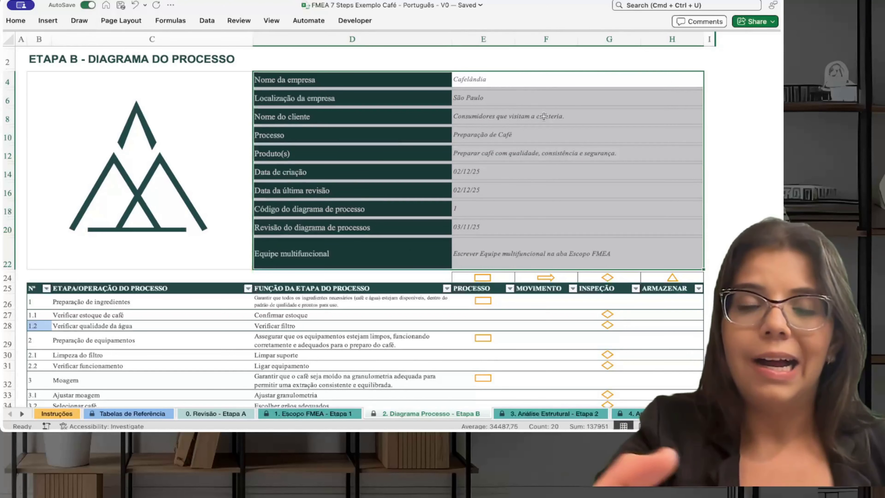
left_click(566, 174)
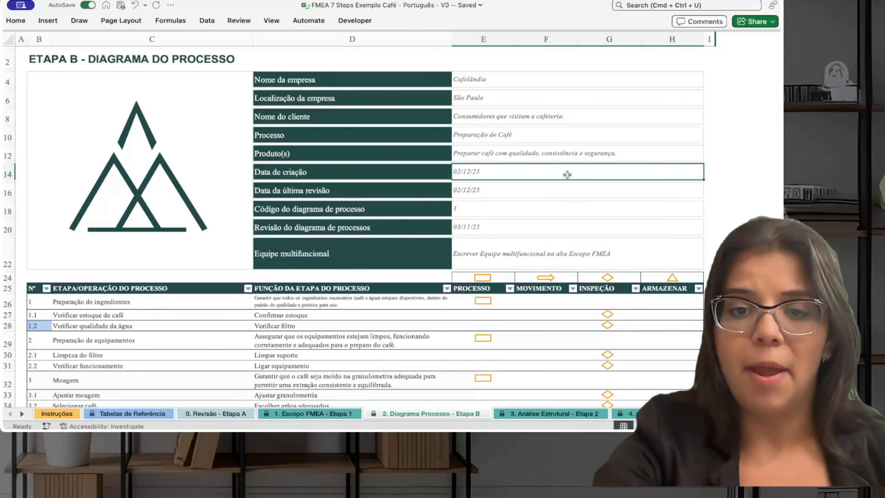
- Examine the numbering, operation and function columns of the process diagram table
scroll(567, 174, "down", 5)
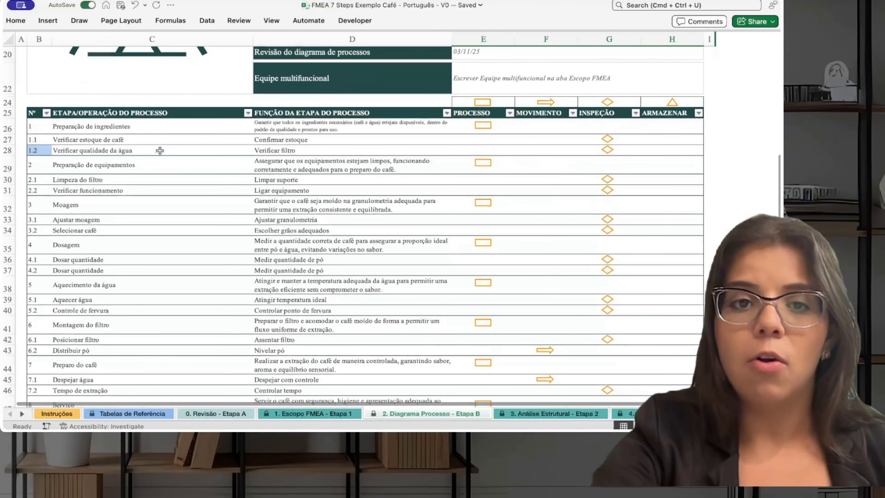
left_click_drag(153, 139, 153, 259)
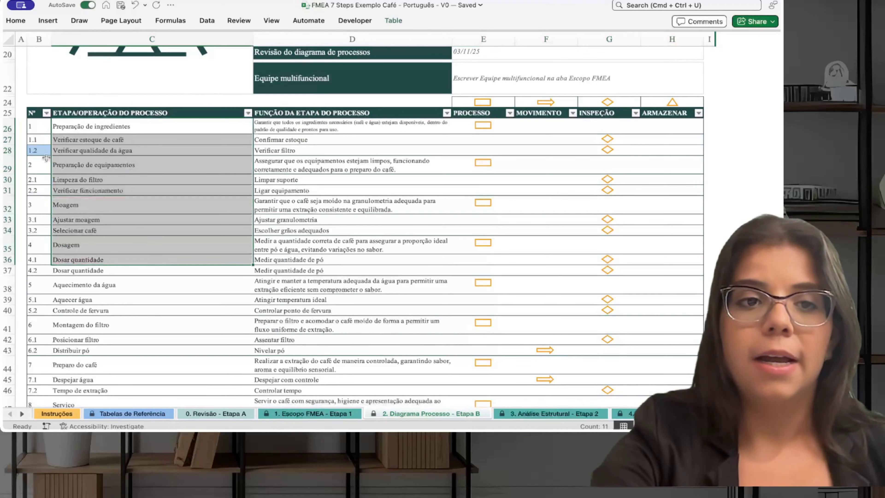
left_click(41, 128)
left_click(41, 138)
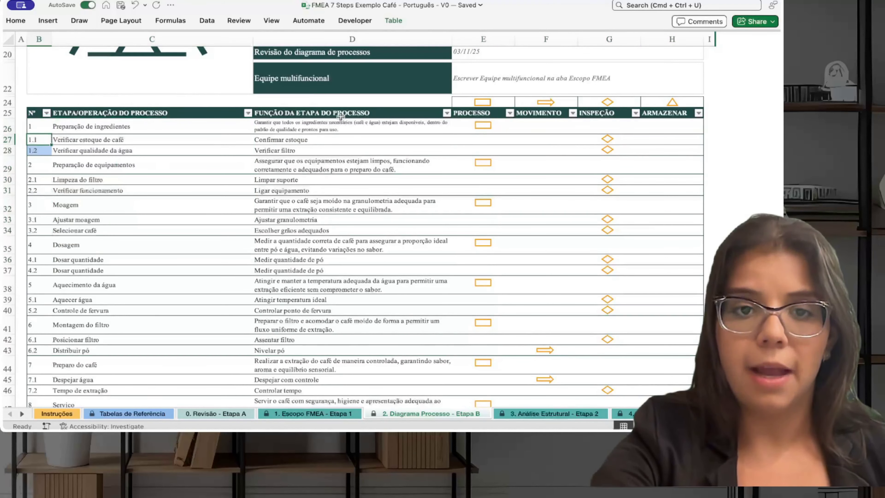
left_click_drag(307, 128, 316, 294)
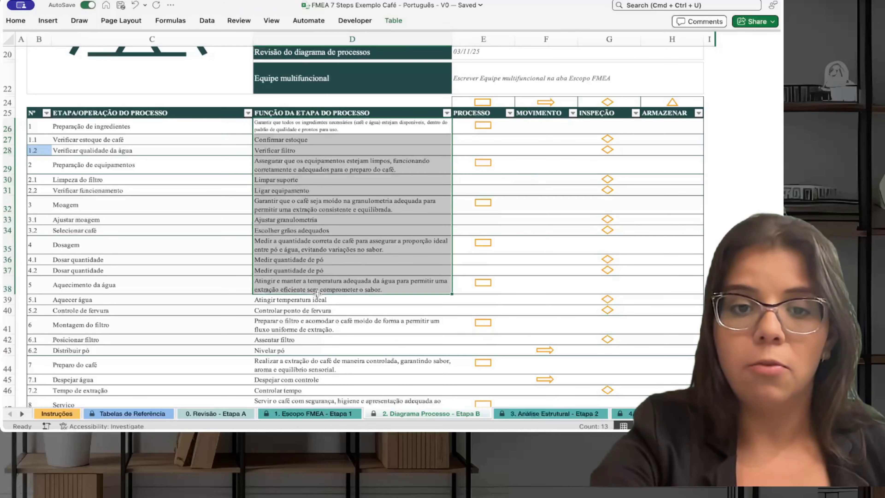
- Examine the Processo, Movimento, Inspeção and Armazenar classification cells for process step 1, Preparação de ingredientes
left_click(518, 141)
left_click(503, 130)
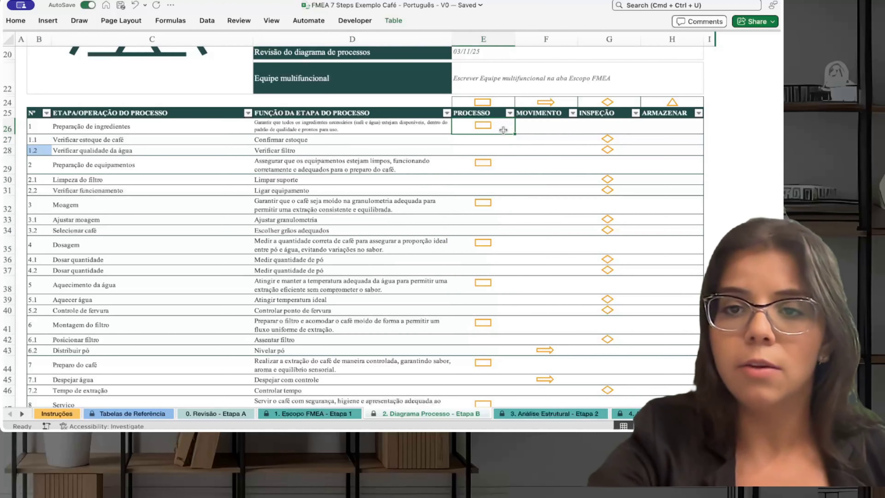
left_click(560, 129)
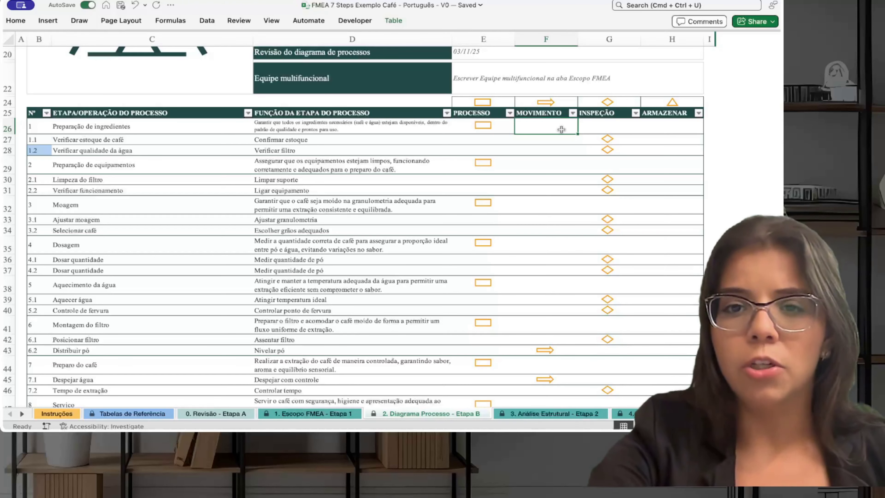
left_click(601, 125)
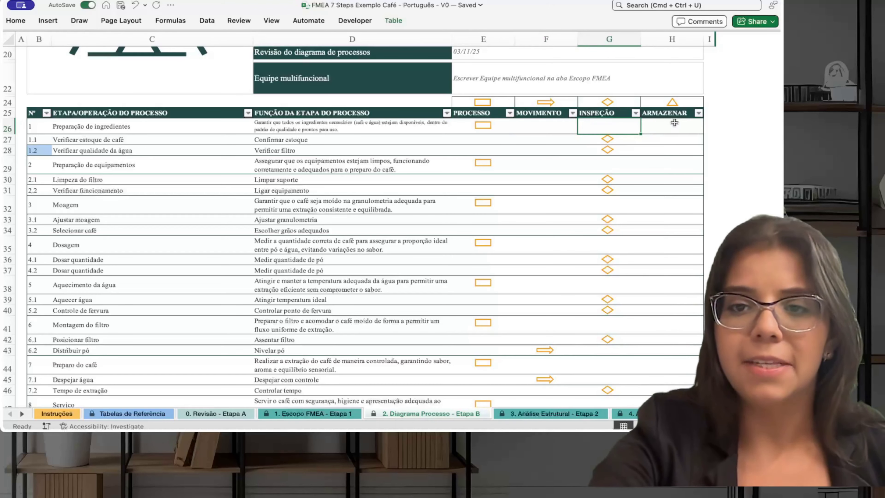
left_click(669, 128)
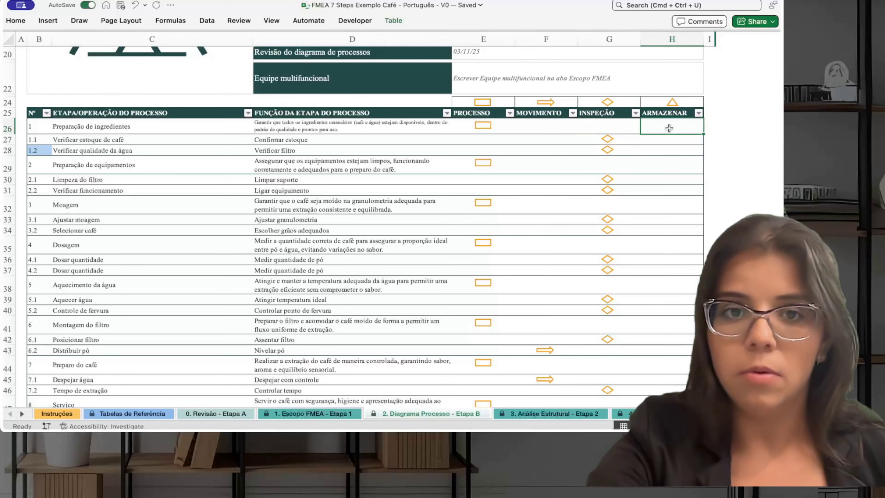
- Examine the row for step 1.2, Verificar qualidade da água, and its function in the process diagram
scroll(375, 156, "up", 5)
scroll(536, 142, "down", 4)
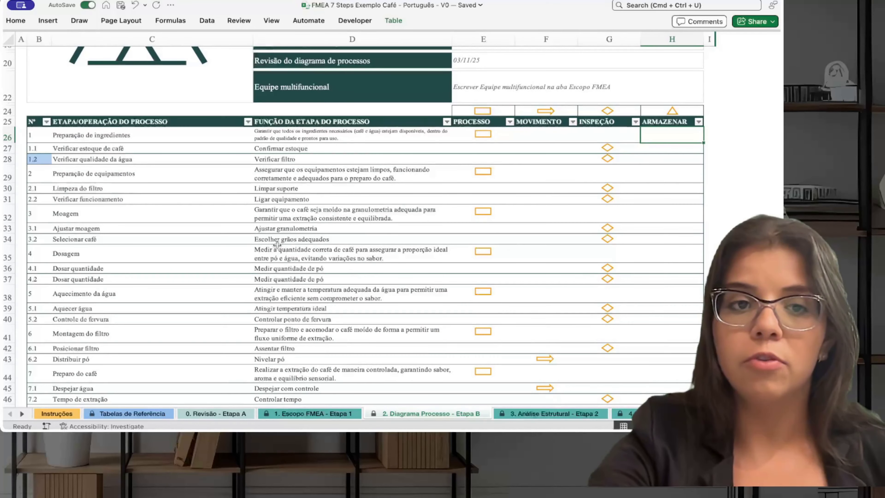
scroll(277, 244, "up", 3)
scroll(276, 244, "up", 4)
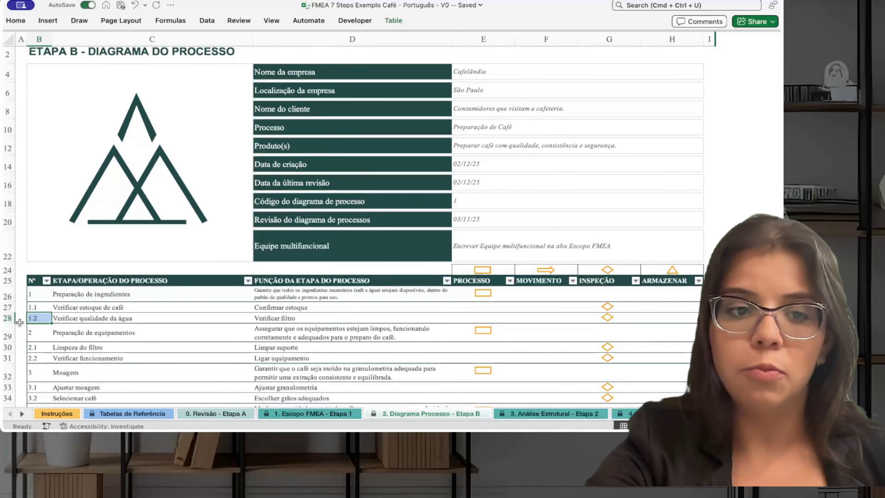
left_click(7, 317)
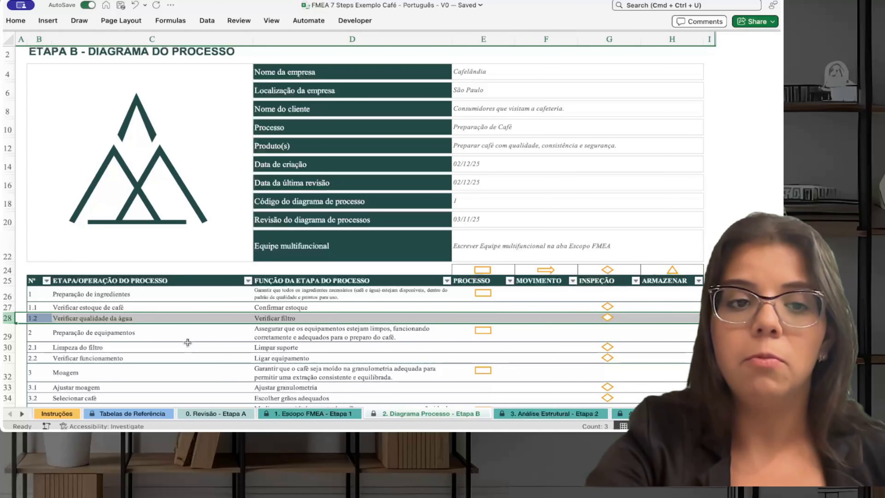
left_click(176, 318)
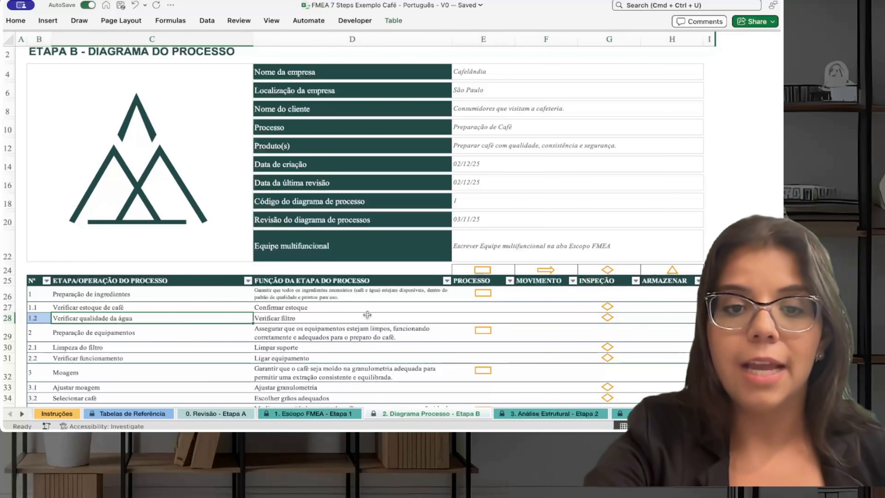
left_click(353, 318)
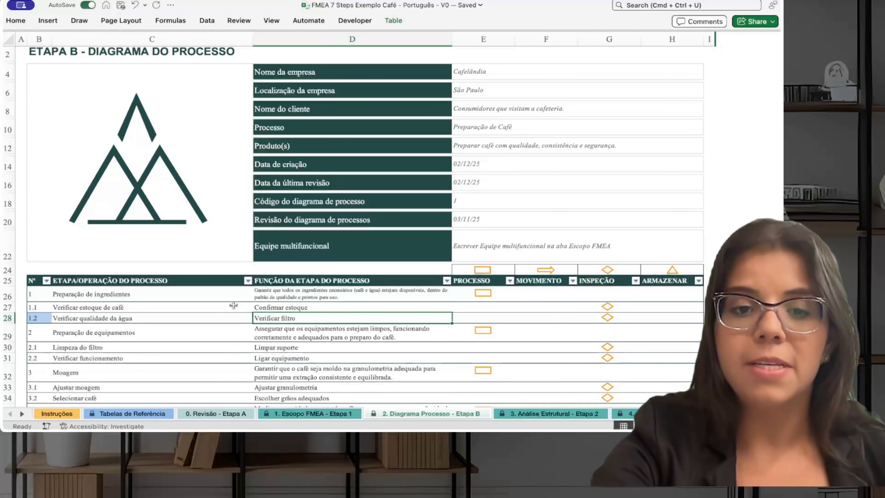
left_click_drag(199, 317, 316, 320)
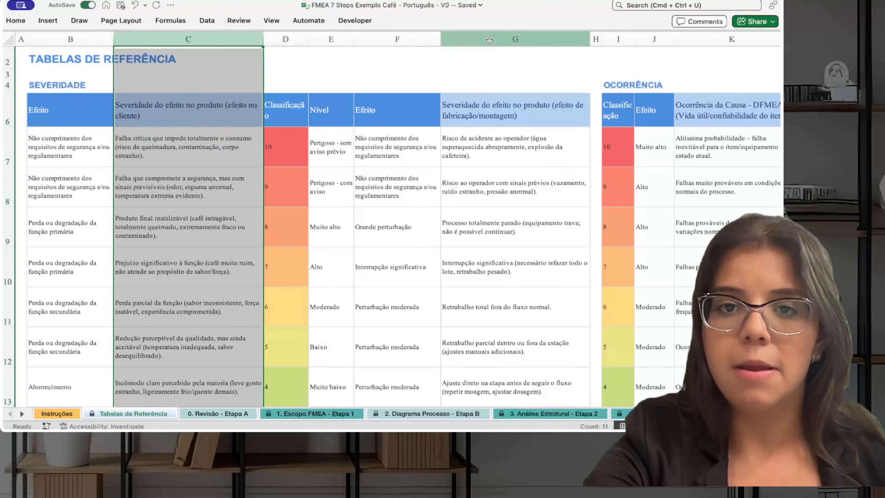
- In the Tabelas de Referência sheet, examine the fabrication/assembly severity criteria and the DFMEA occurrence criteria columns
left_click(498, 39)
left_click(693, 41)
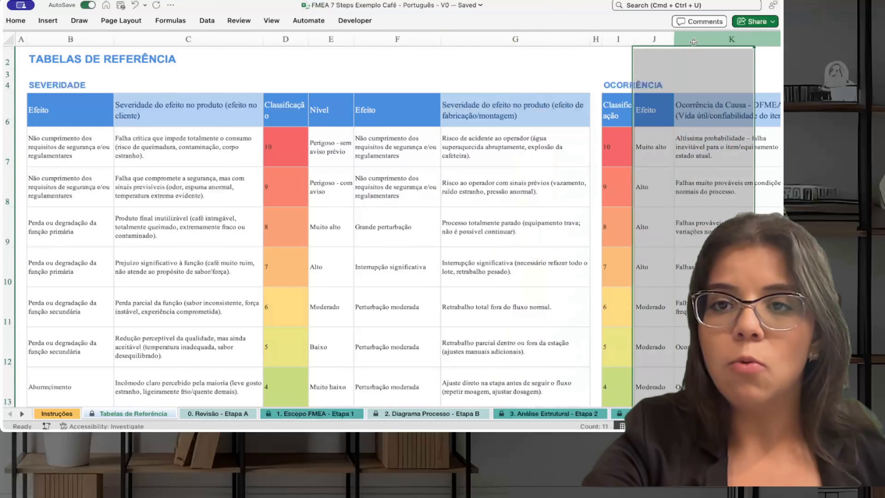
left_click(494, 121)
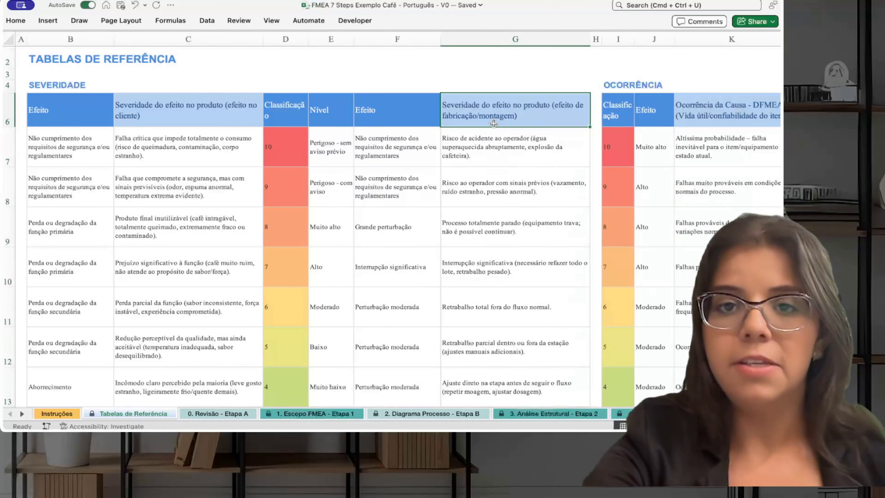
left_click(753, 107)
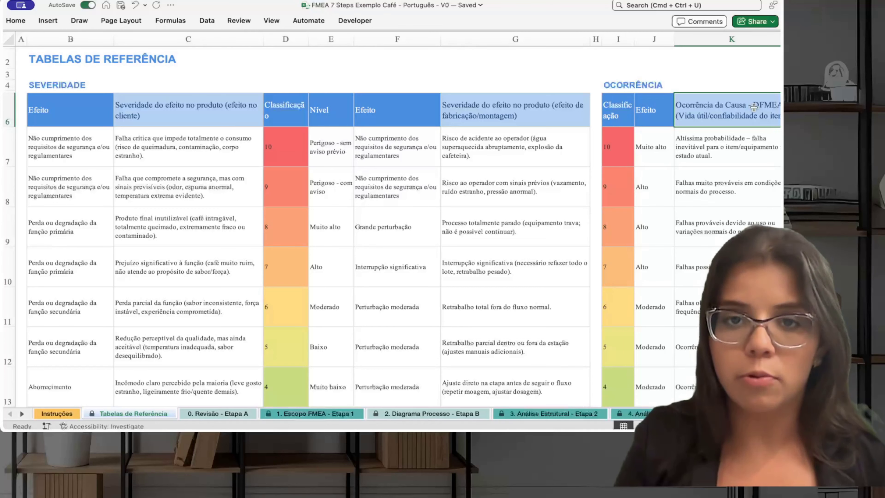
- Examine the Classificação, Nível and Efeito columns of the Severidade reference table
left_click(316, 111)
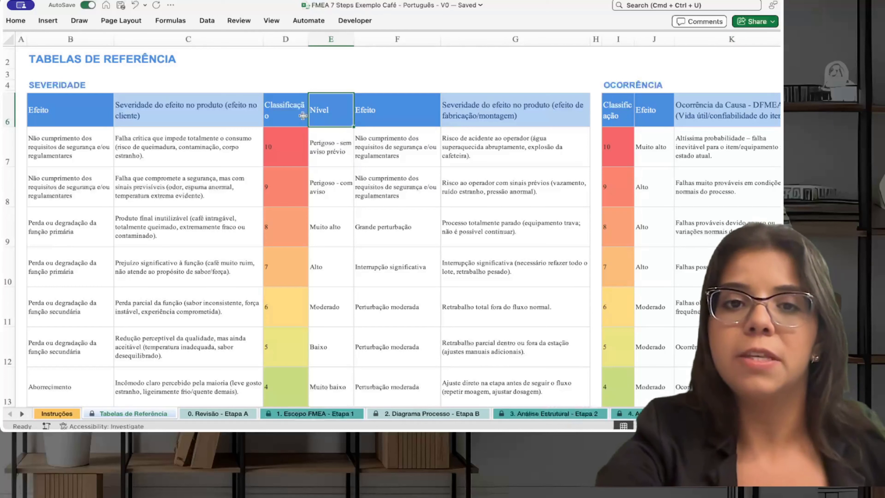
left_click(270, 112)
left_click(275, 139)
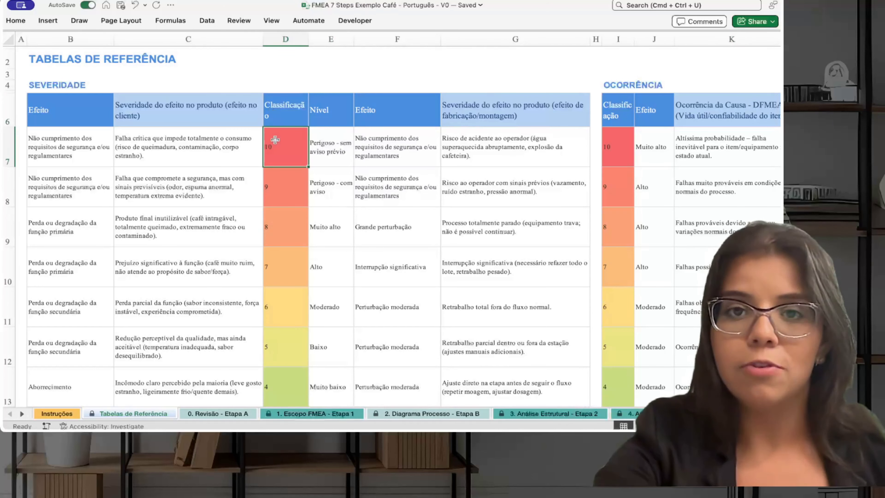
left_click_drag(275, 140, 281, 272)
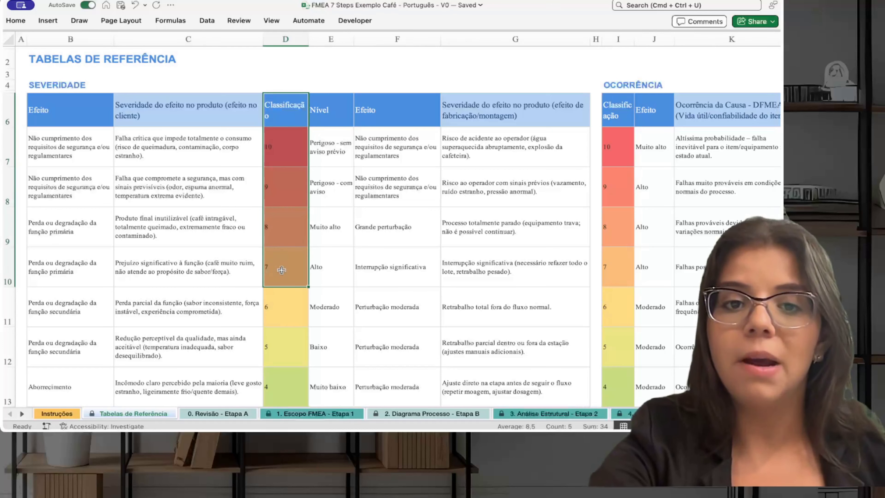
left_click(371, 229)
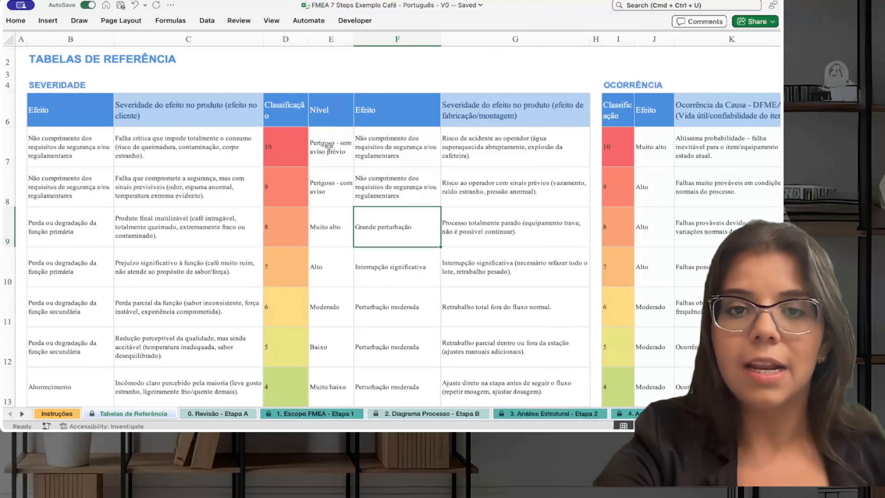
left_click_drag(325, 120, 323, 245)
left_click(400, 178)
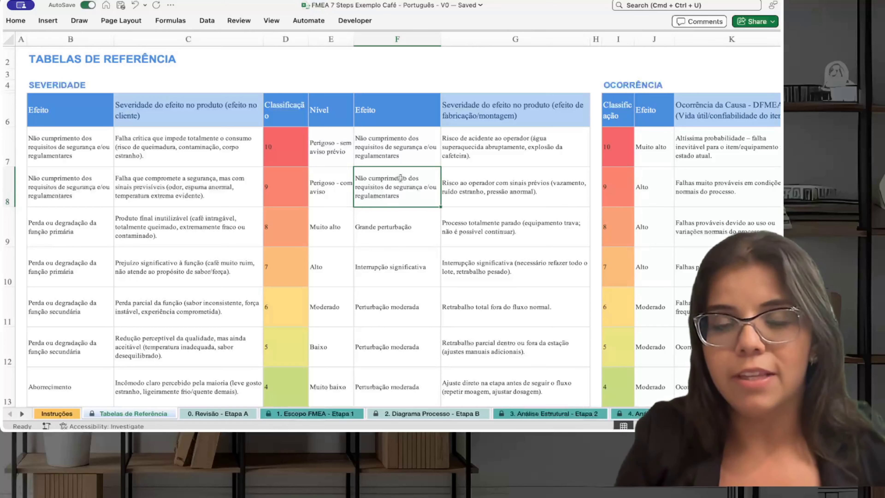
- Compare the two highlighted severity criteria columns, effect on the client and effect on fabrication/assembly
left_click(212, 136)
left_click(225, 40)
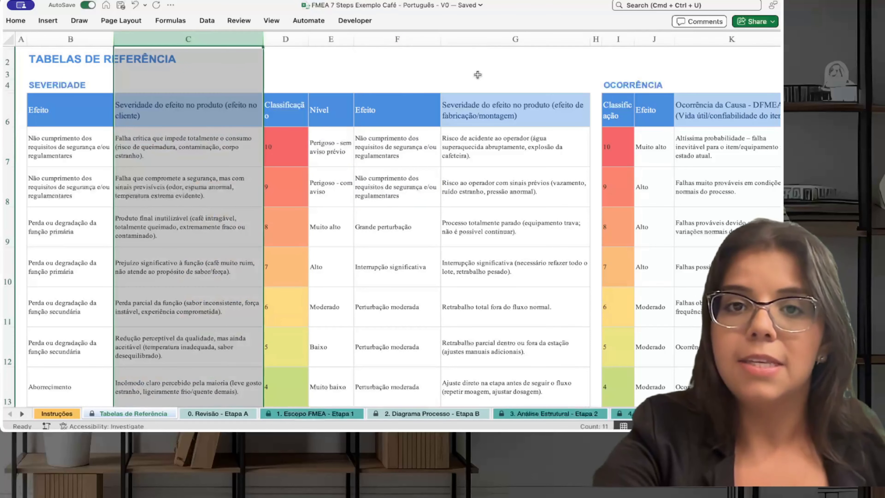
left_click(505, 41)
left_click(187, 40)
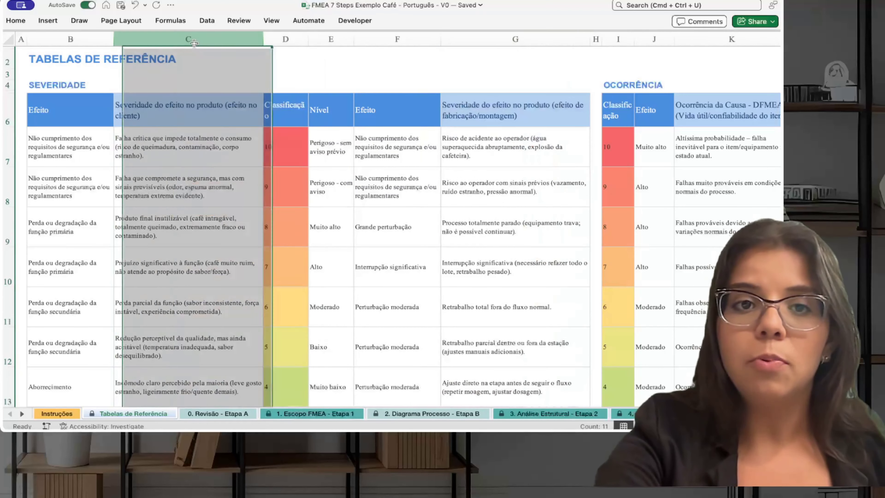
left_click(476, 37)
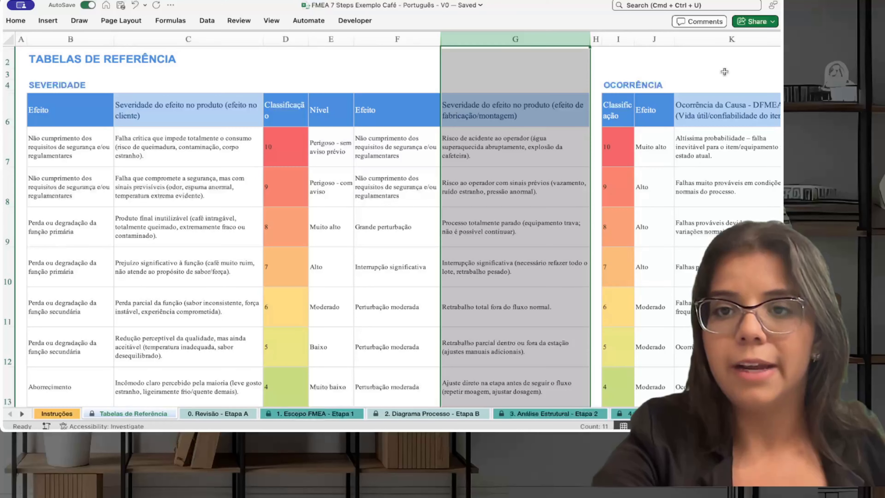
- Examine the DFMEA occurrence column and the project-control and process-control detection columns in the reference tables
left_click(703, 40)
scroll(702, 40, "right", 3)
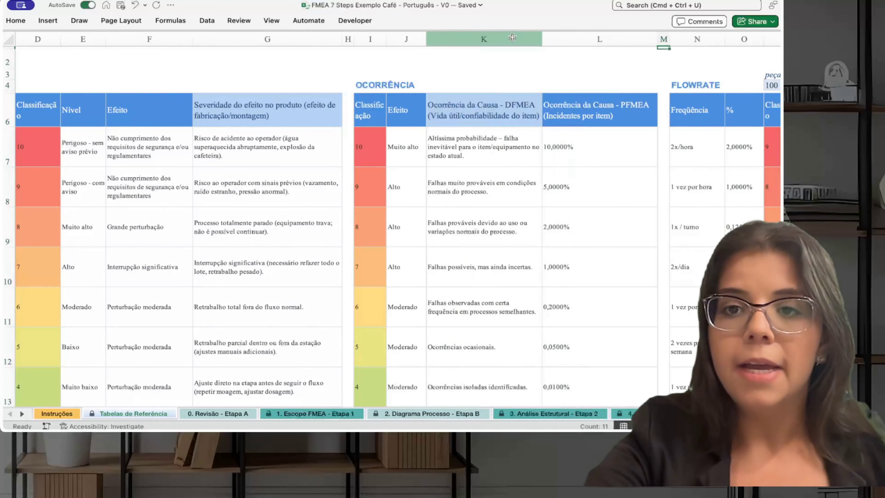
scroll(512, 209, "right", 10)
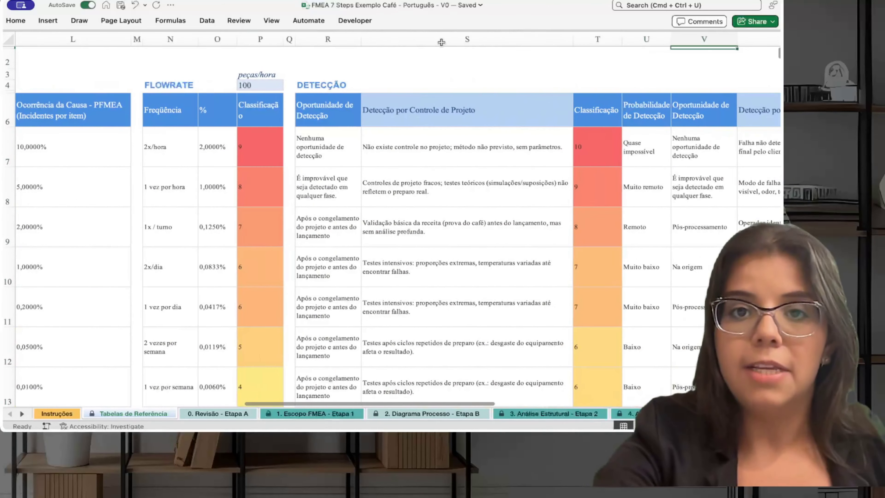
left_click(435, 38)
left_click(741, 39)
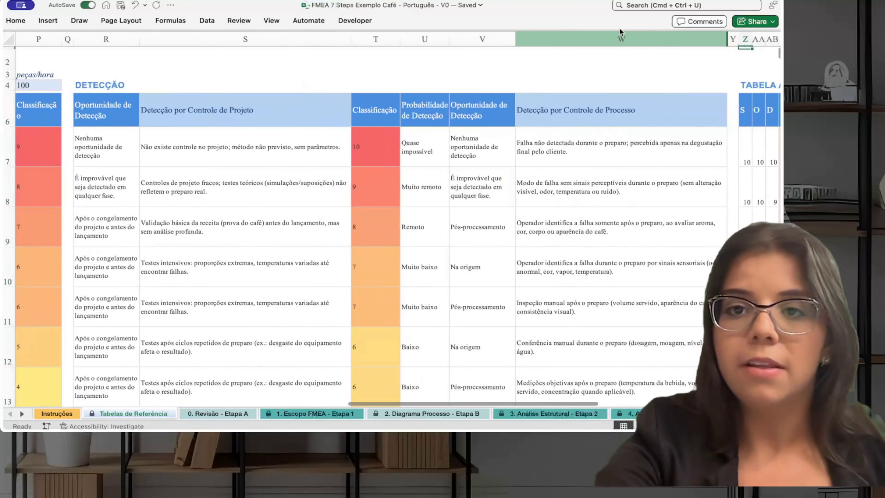
left_click(618, 35)
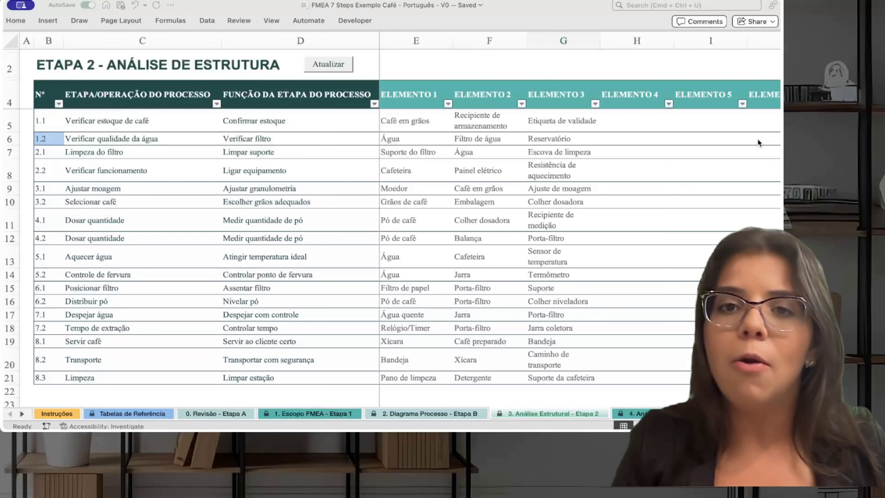
- Review the elements of step 1.2 in the structural analysis, and open the Etapa 3 functional analysis sheet
left_click(757, 142)
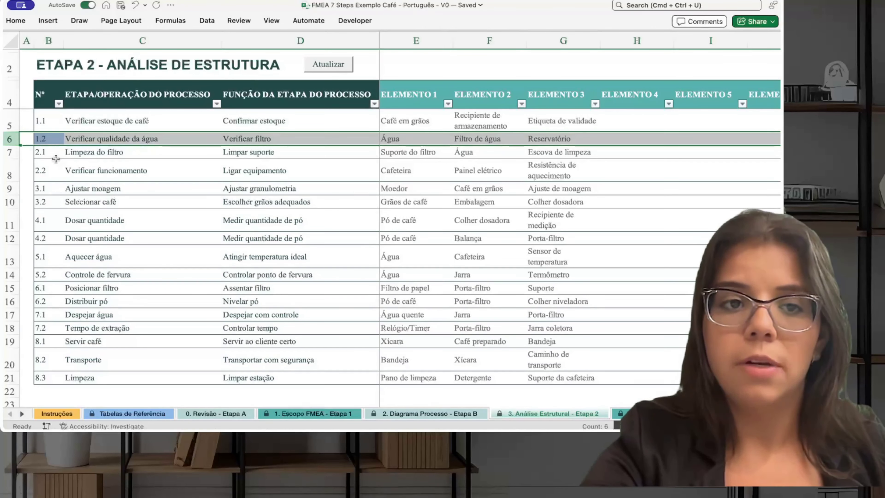
left_click(52, 141)
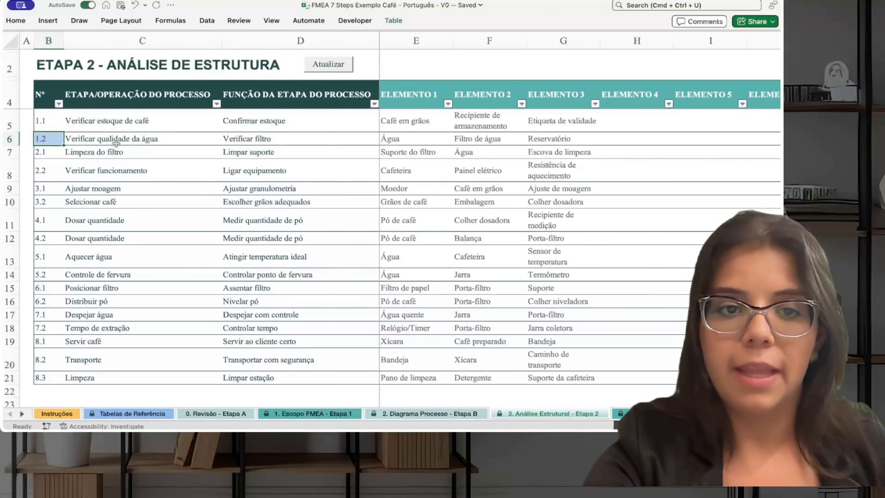
left_click(14, 136)
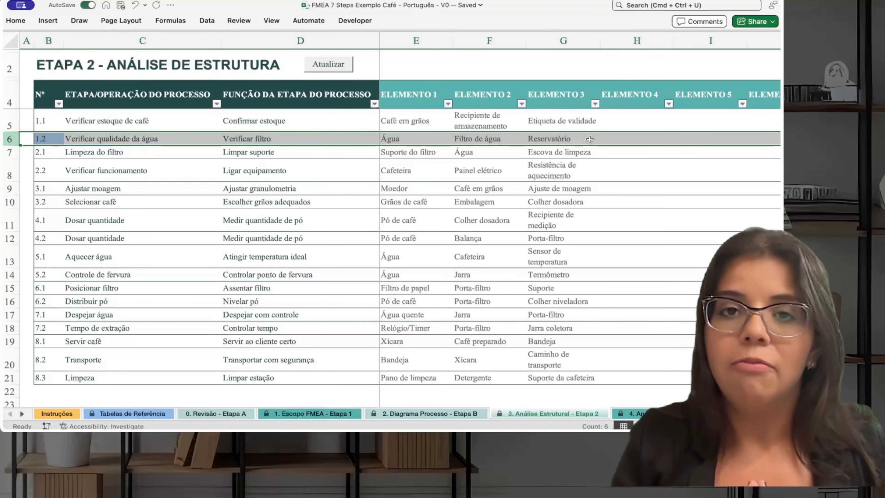
left_click(638, 414)
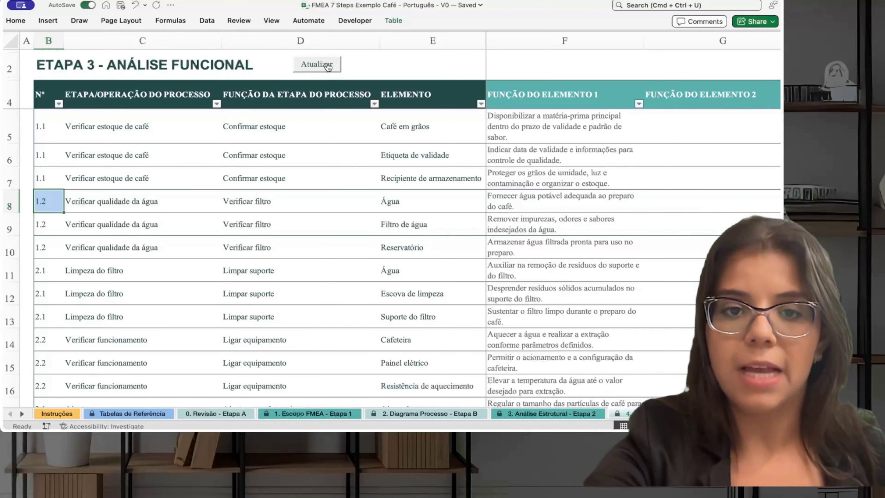
- Review the first step 1.2 row of the functional analysis, from the operation and step function to the Água element and its function
left_click(567, 204)
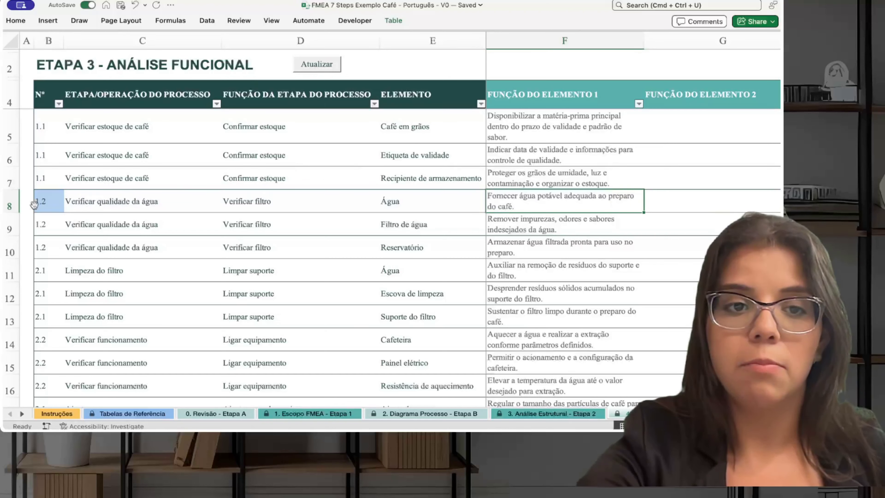
left_click(15, 202)
left_click(139, 200)
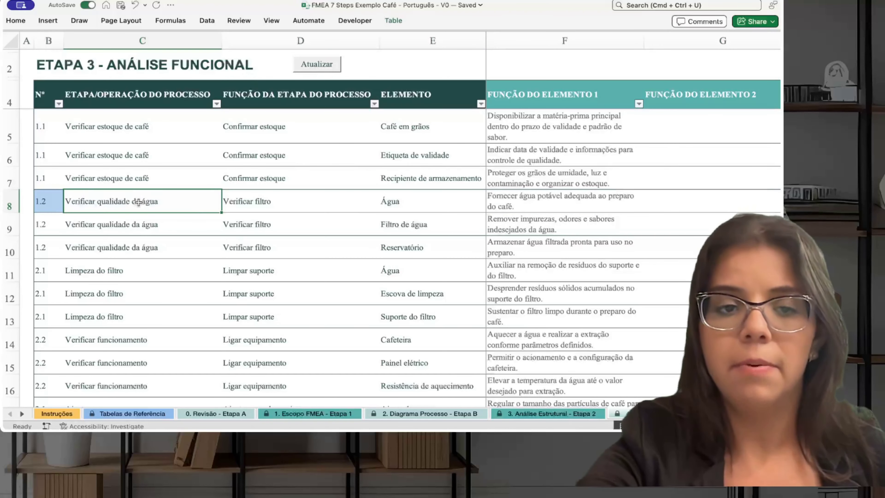
left_click(298, 208)
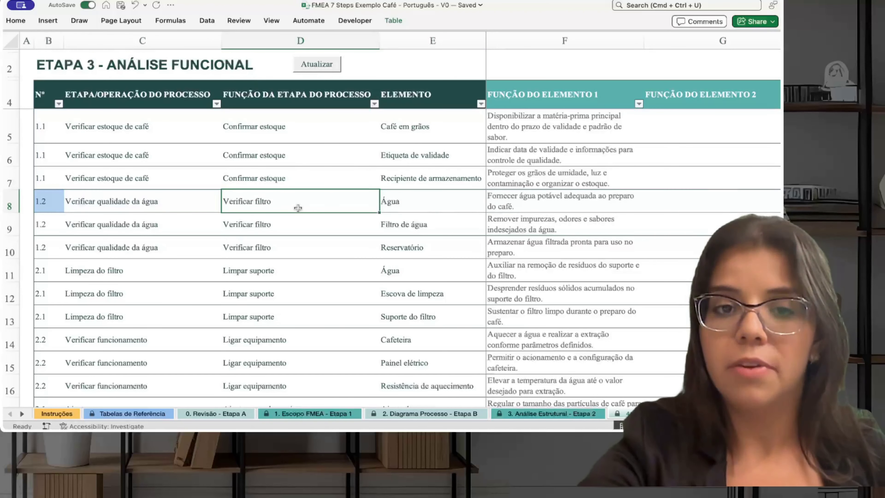
left_click(439, 200)
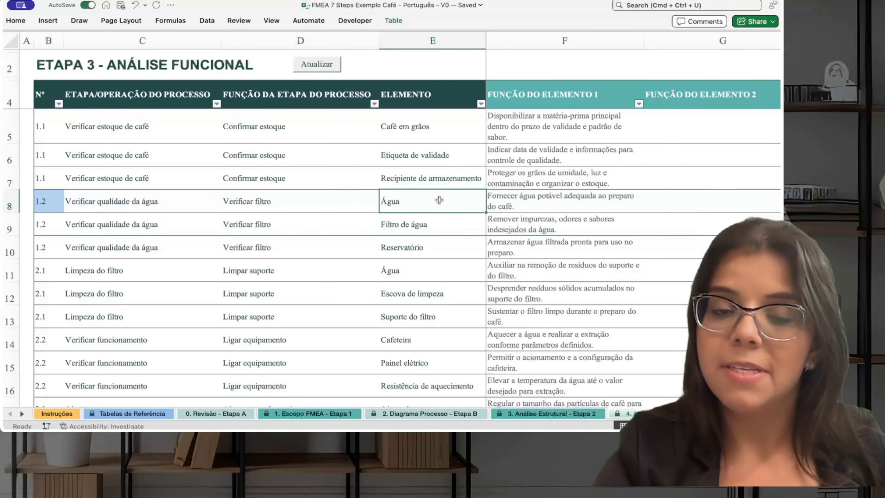
left_click(556, 198)
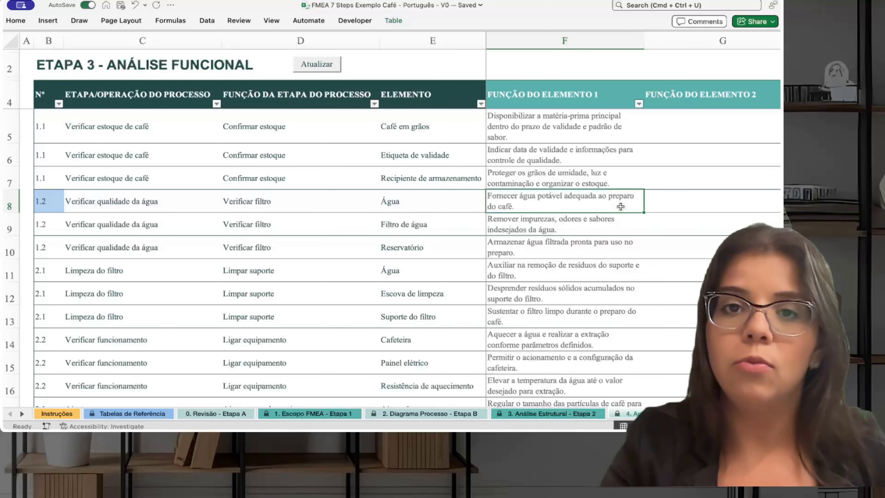
- Open the Etapa 4.1 failure analysis sheet and review the step 1.2 Água row from the operation through to Falha 1
key("ctrl+Page_Down")
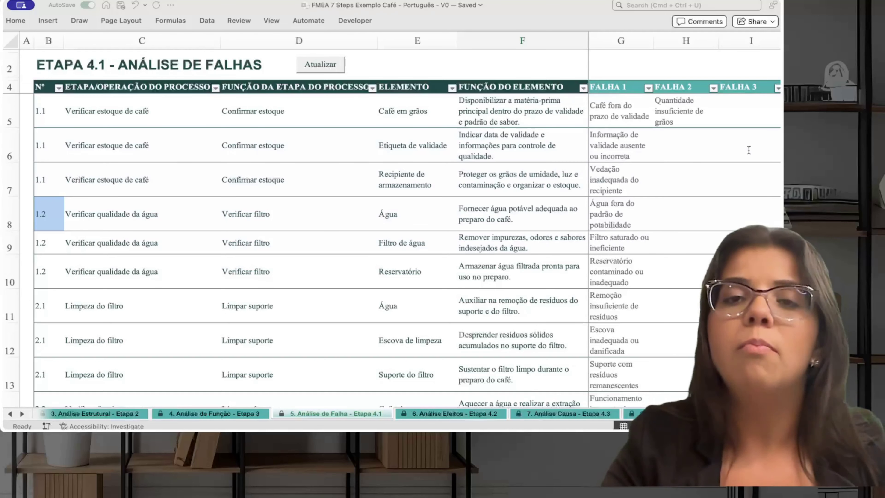
left_click(7, 211)
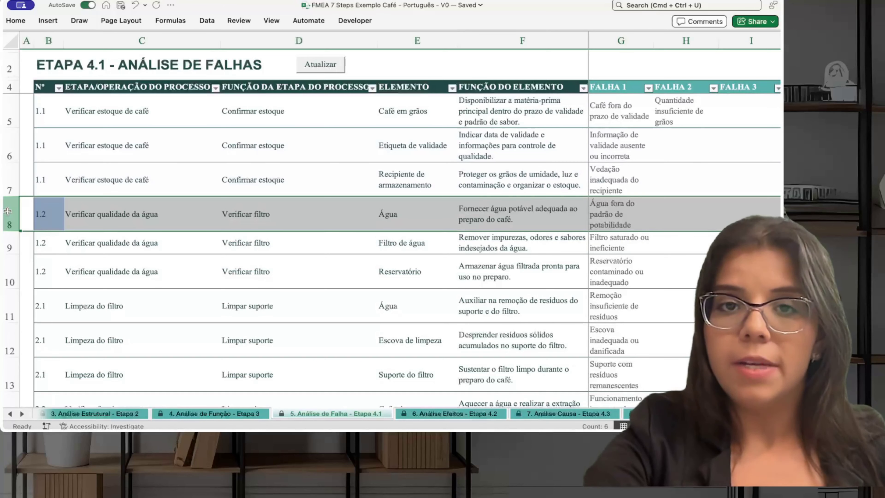
left_click(53, 223)
left_click(103, 220)
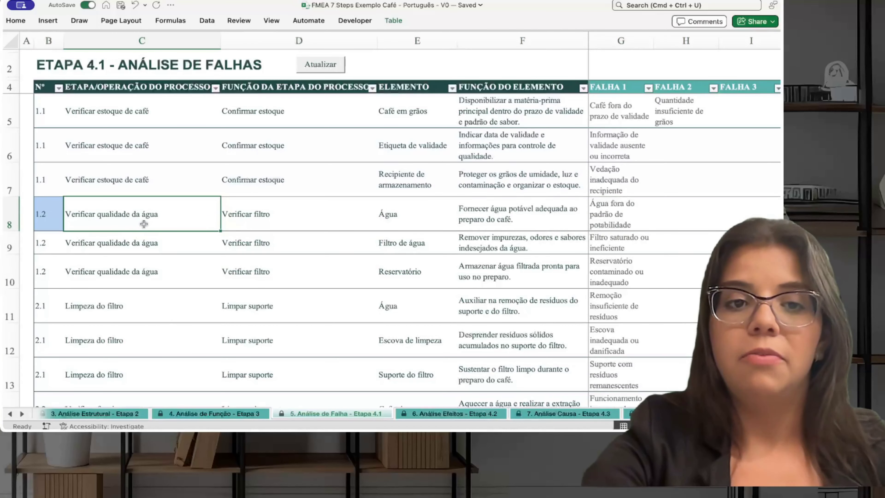
left_click(270, 229)
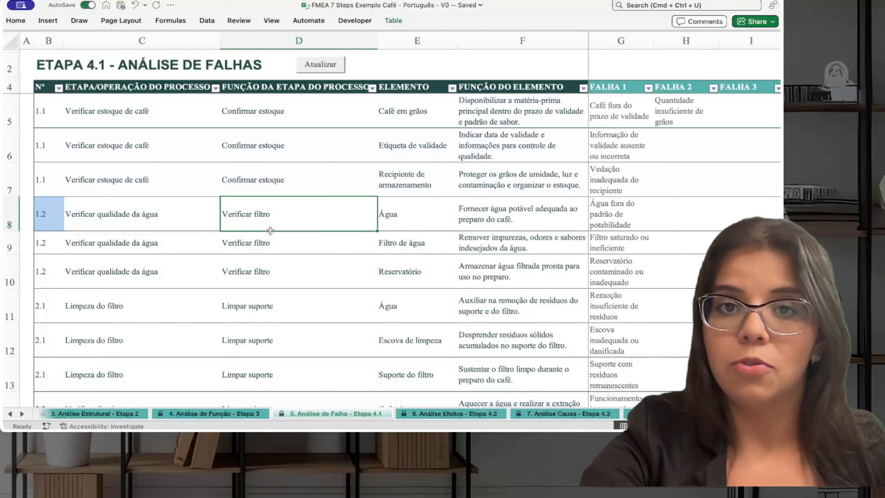
left_click(411, 205)
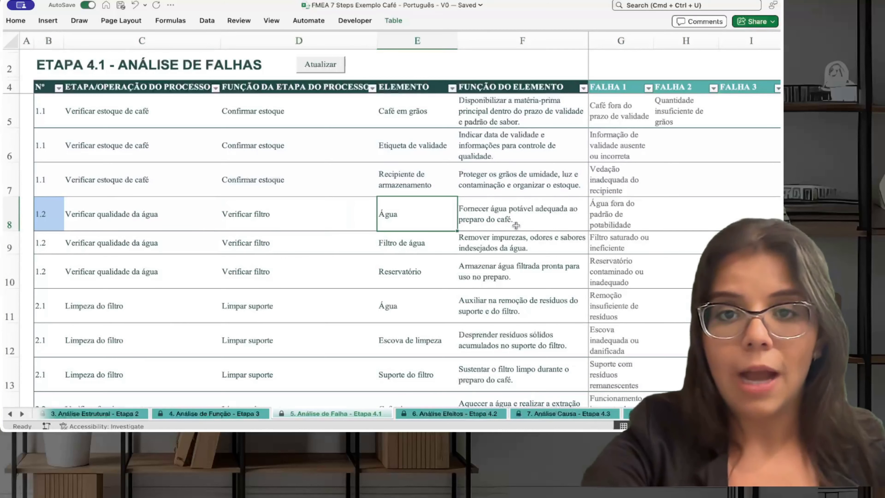
left_click(534, 230)
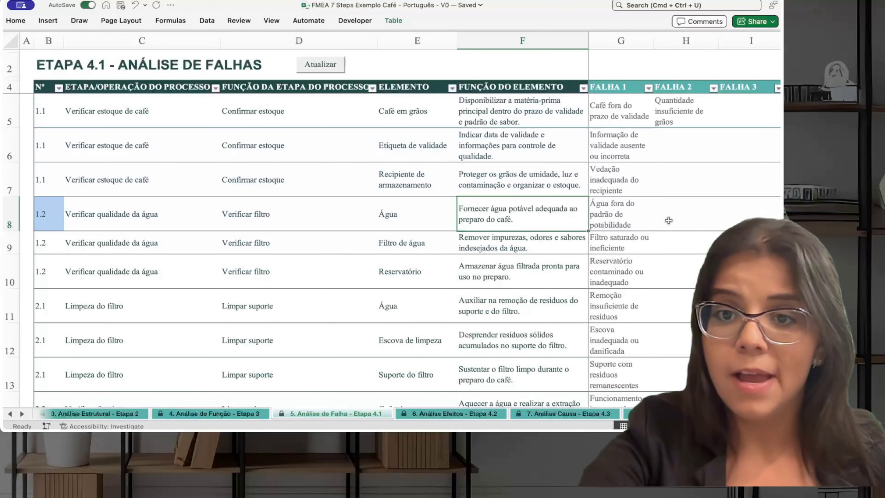
left_click(631, 223)
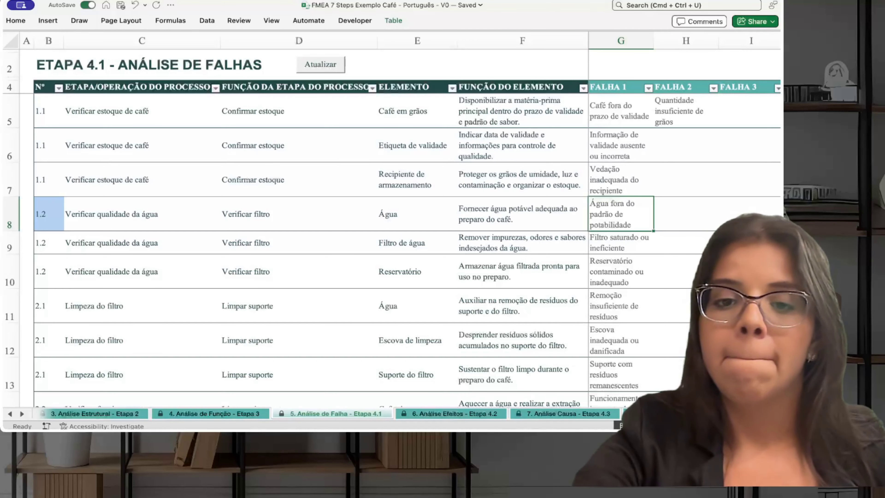
- Open the Etapa 4.2 effects analysis sheet and review the step 1.2 Água row's failure mode, effects and severity
left_click(451, 416)
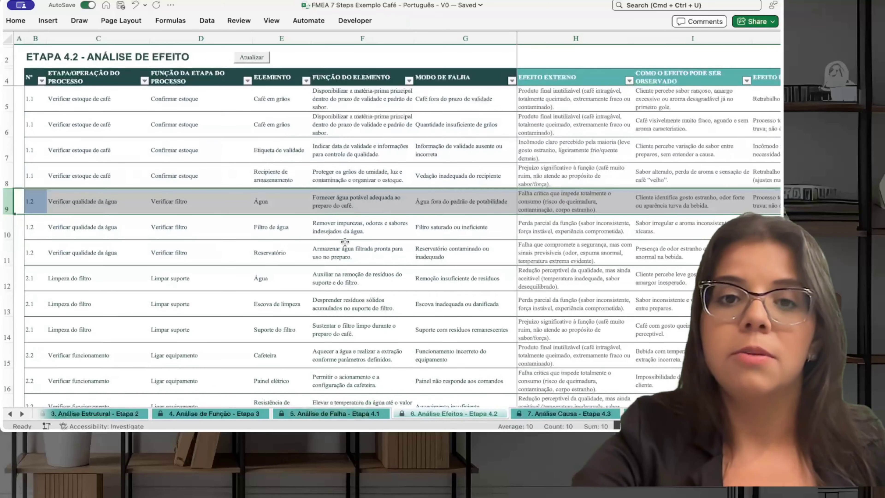
left_click(362, 205)
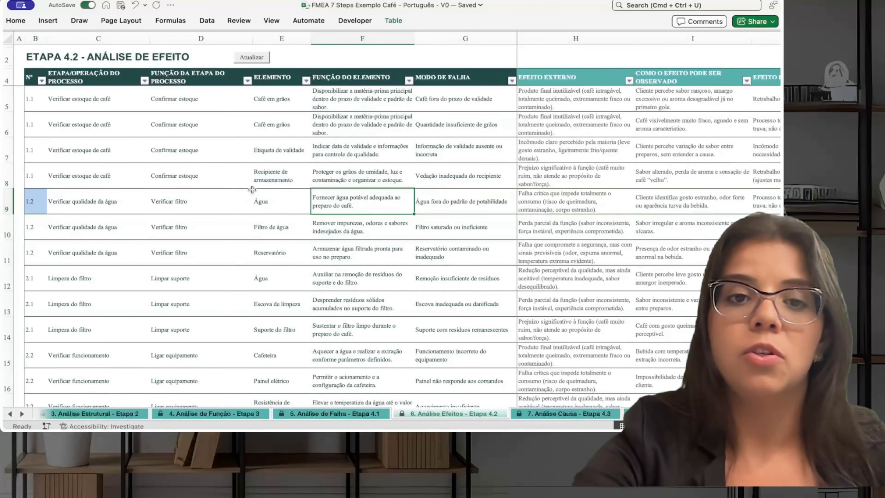
left_click(467, 206)
left_click(582, 205)
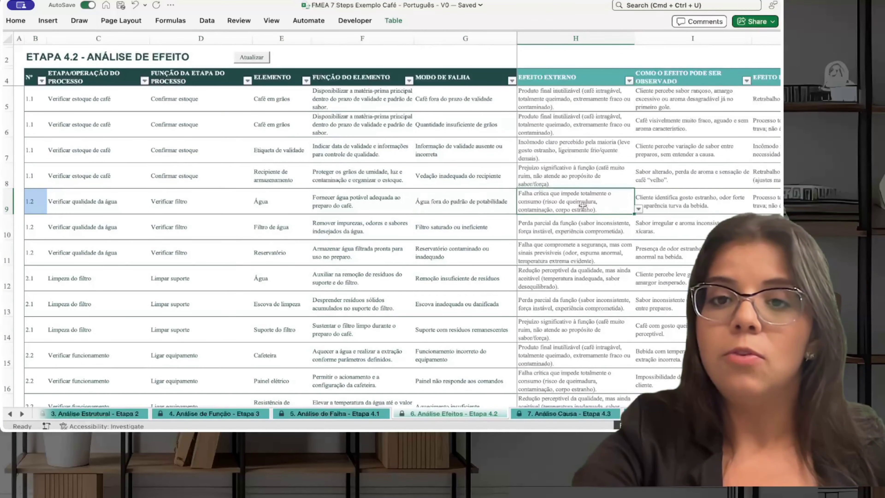
scroll(582, 205, "down", 4)
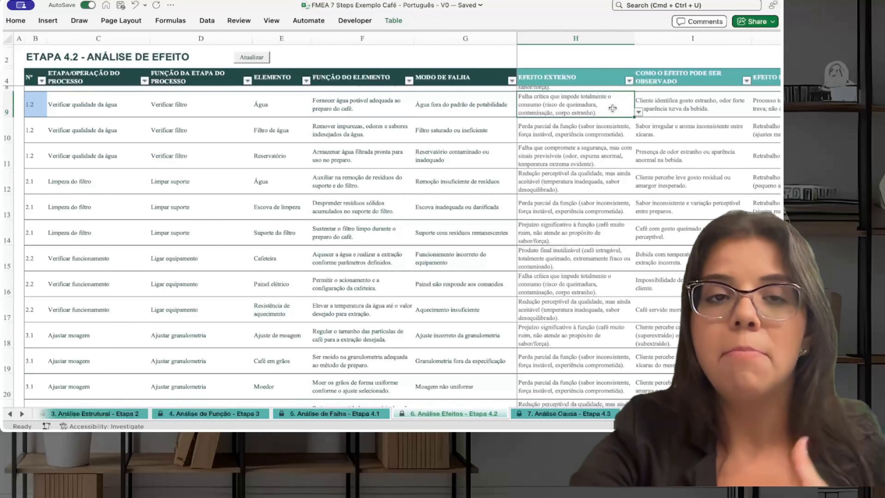
left_click(686, 108)
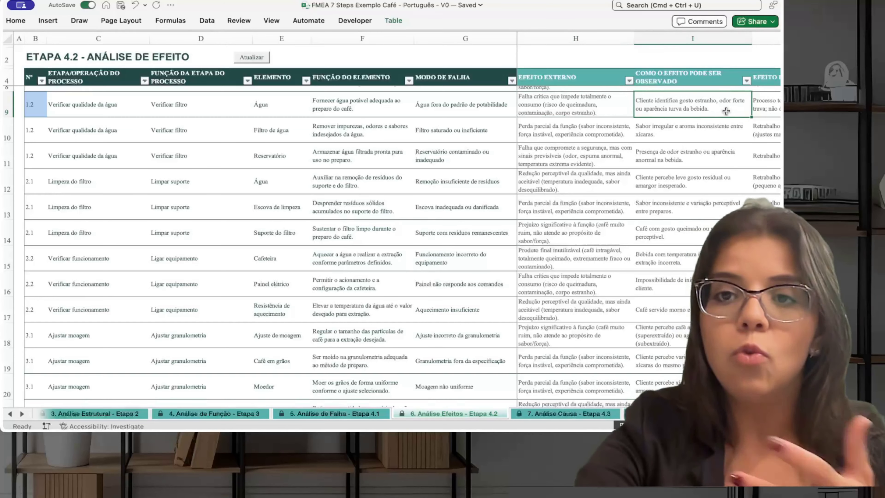
key("Right")
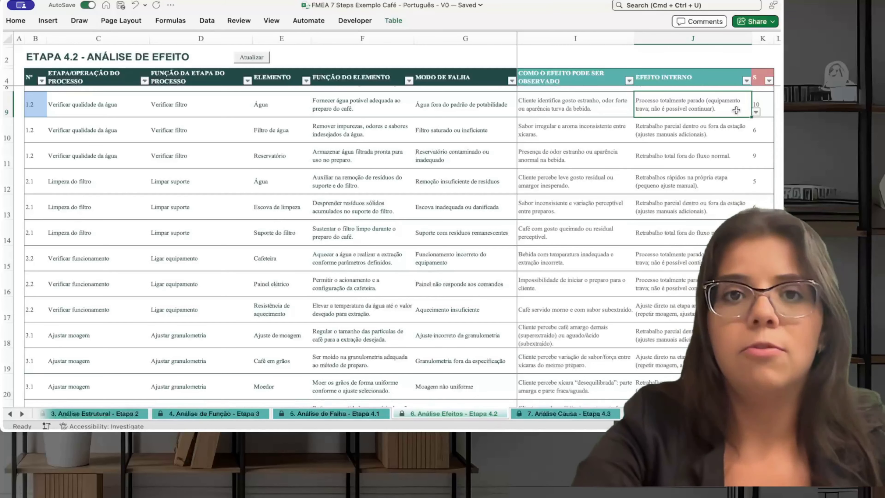
left_click(763, 104)
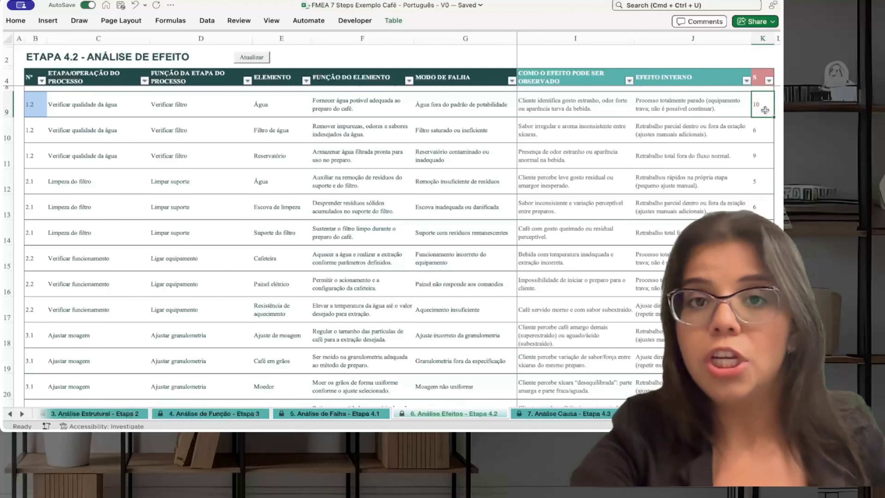
- Inspect the available options for the internal effect and the external effect of the step 1.2 Água row without changing either selection
left_click(735, 111)
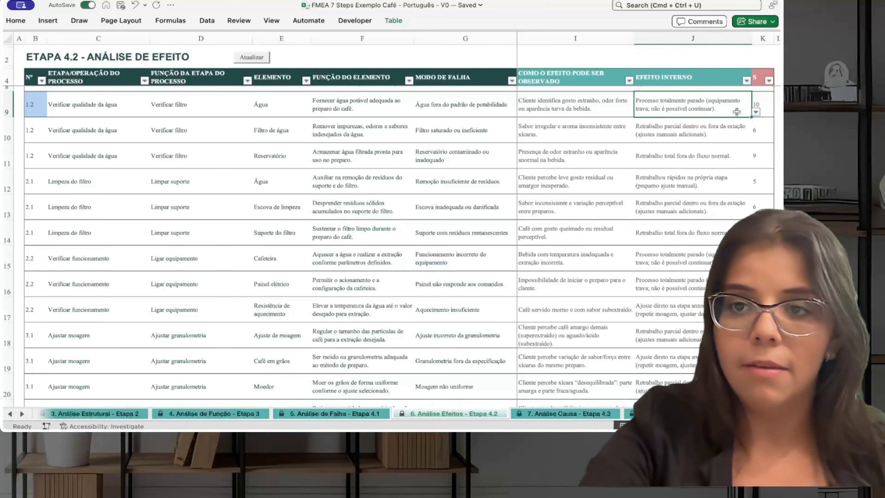
left_click(756, 112)
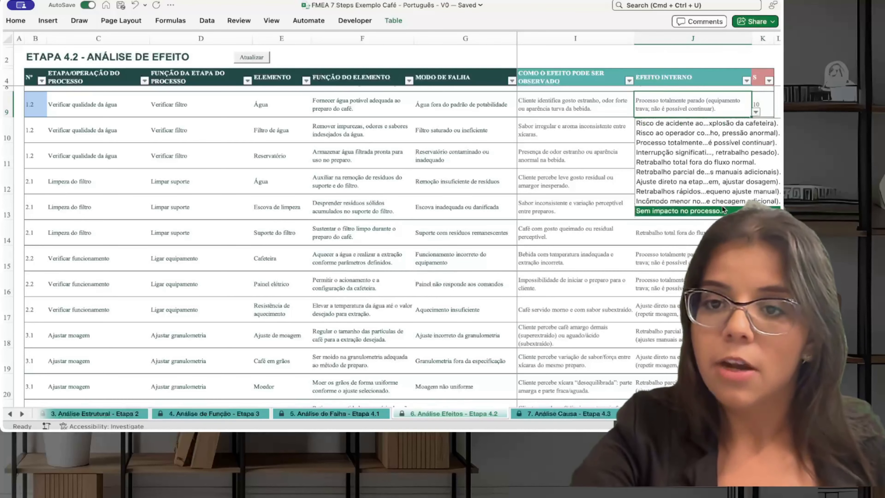
left_click(724, 106)
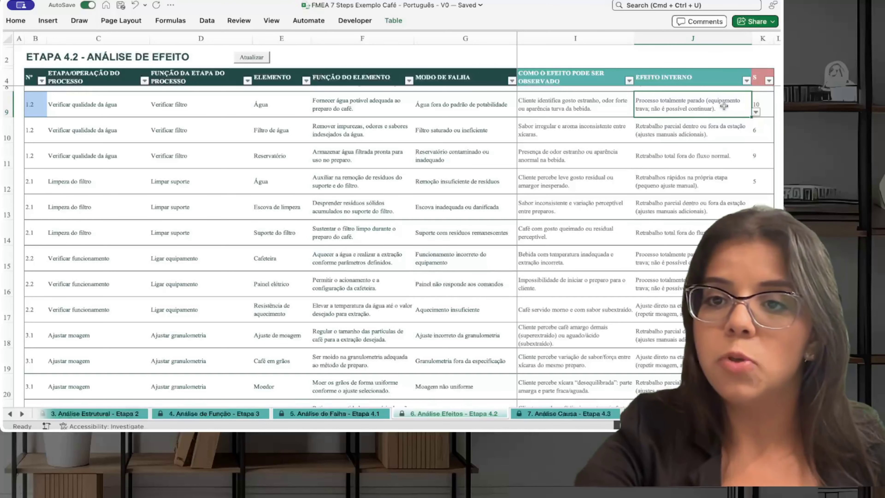
key("Left")
key("Left")
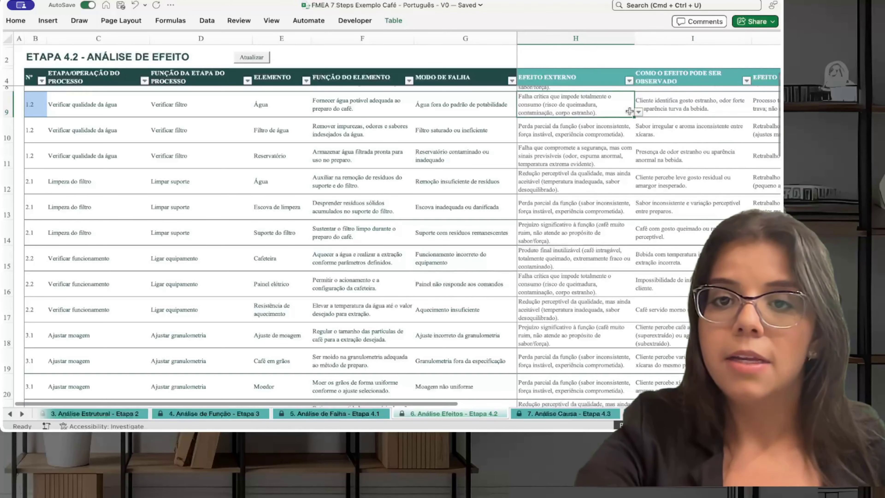
left_click(638, 112)
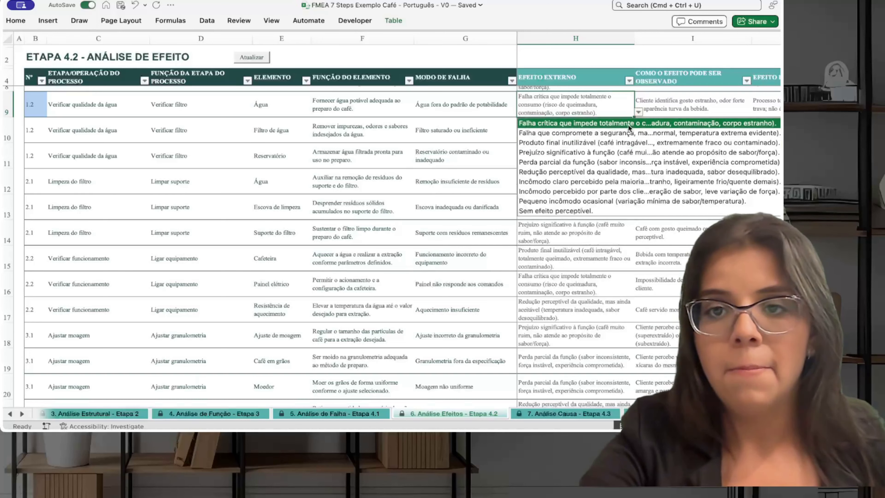
left_click(653, 105)
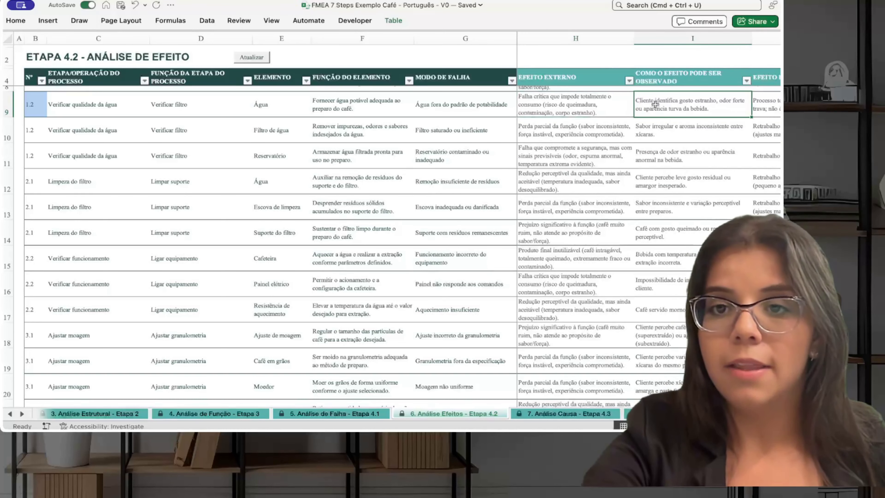
- Review the internal effect, the severity rating and how the effect can be observed for the step 1.2 Água row
left_click(765, 101)
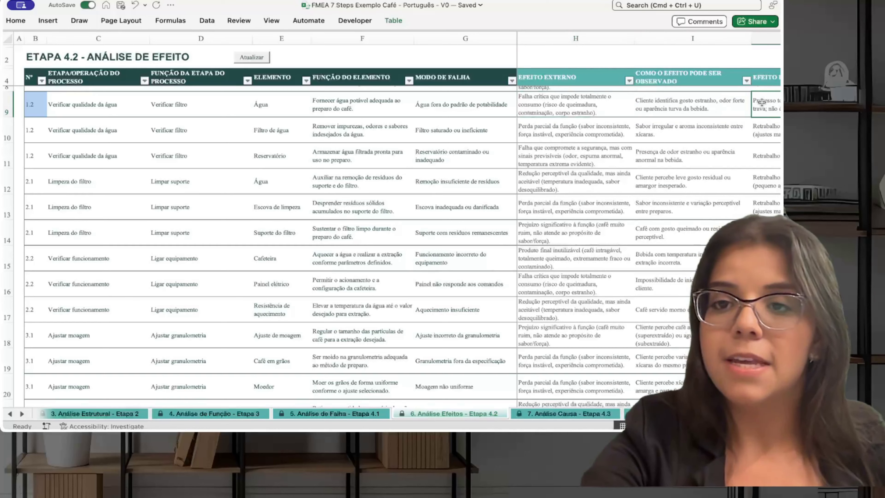
key("Right")
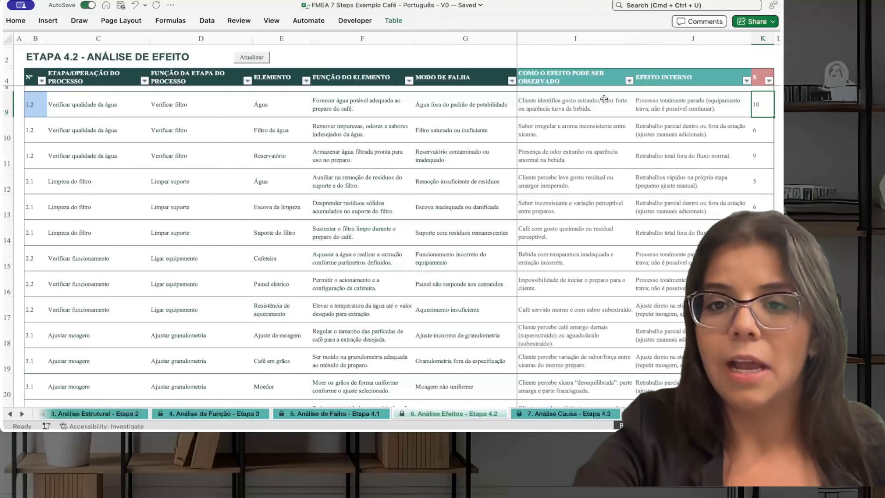
left_click(592, 102)
scroll(592, 102, "left", 2)
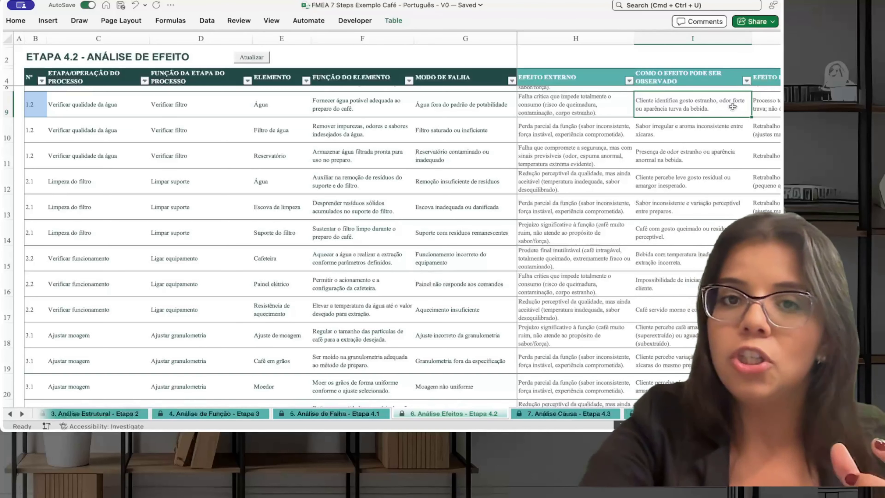
- Open the Etapa 4.3 cause analysis sheet and locate the failure mode of the step 1.2 Água row
left_click(571, 414)
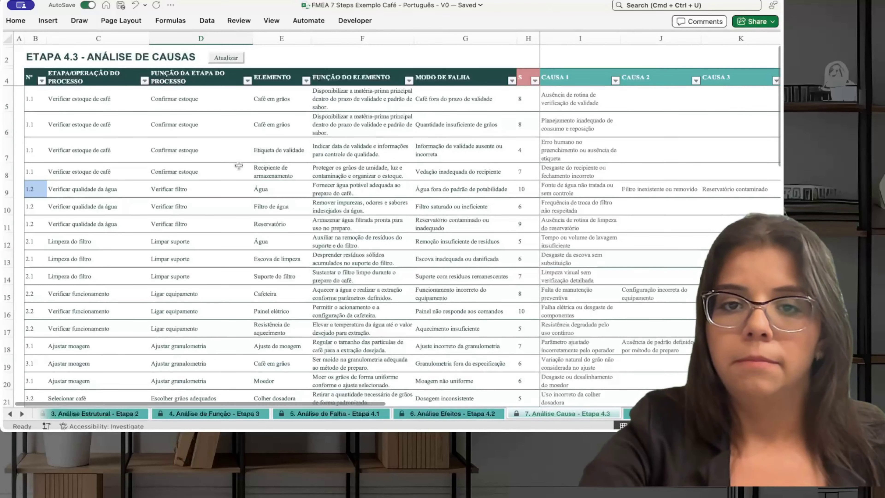
left_click(7, 190)
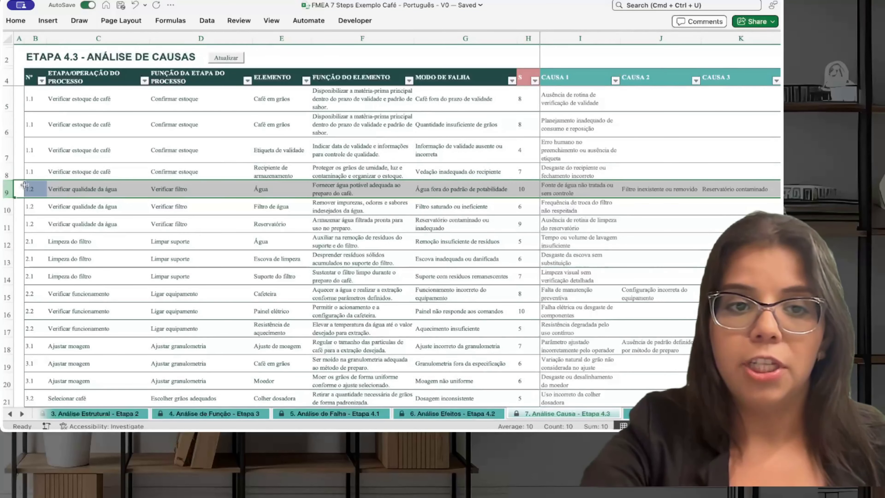
left_click(113, 188)
left_click(458, 194)
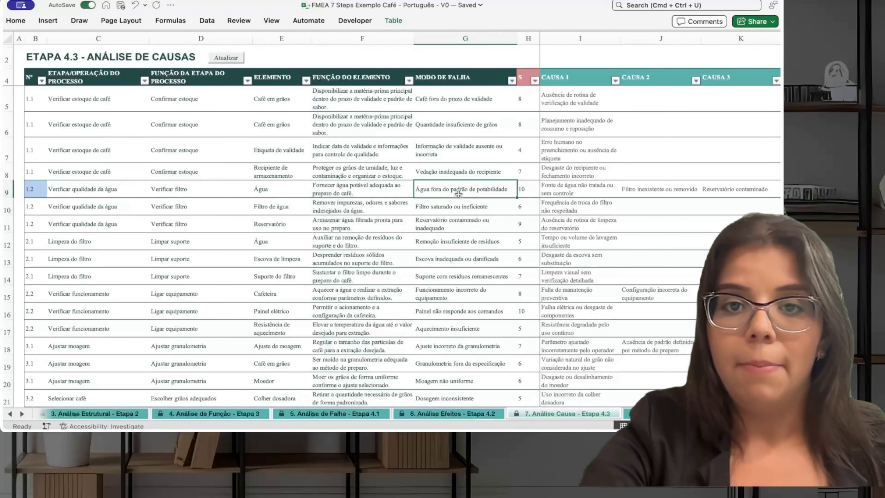
- Examine Causa 1, Causa 2 and Causa 3 listed for the step 1.2 Água failure mode
left_click(571, 195)
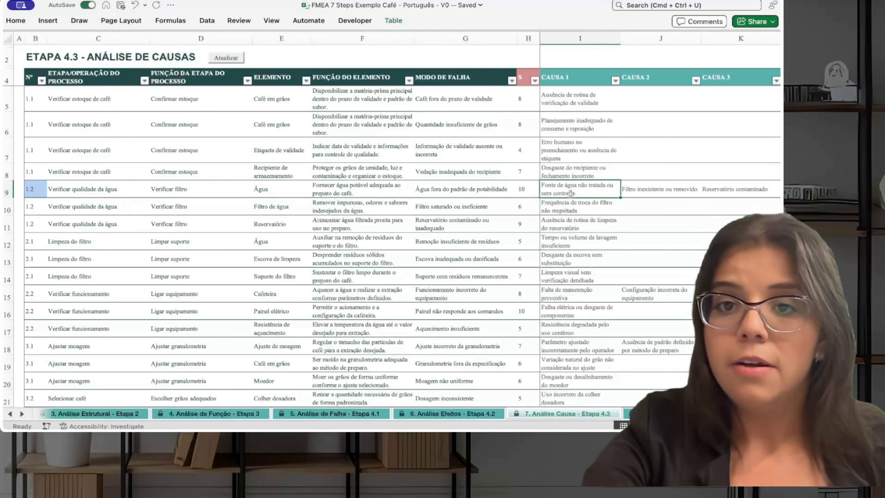
left_click(662, 192)
key("Right")
left_click(588, 195)
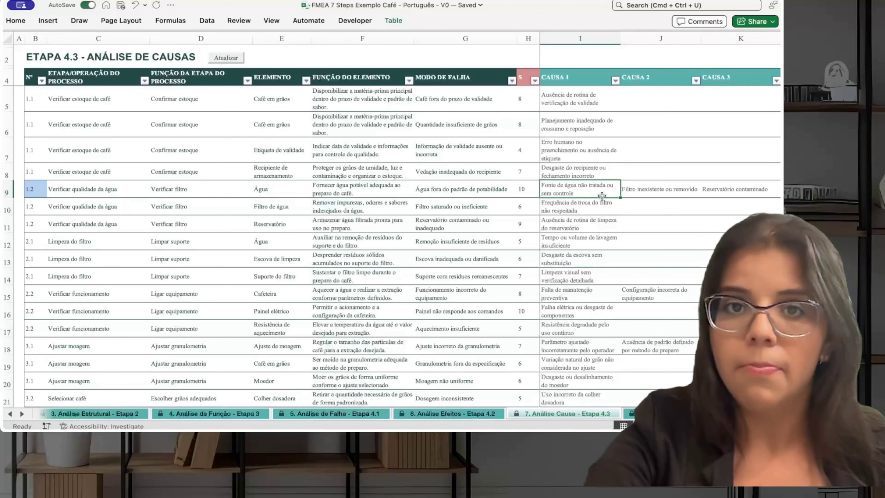
left_click(657, 189)
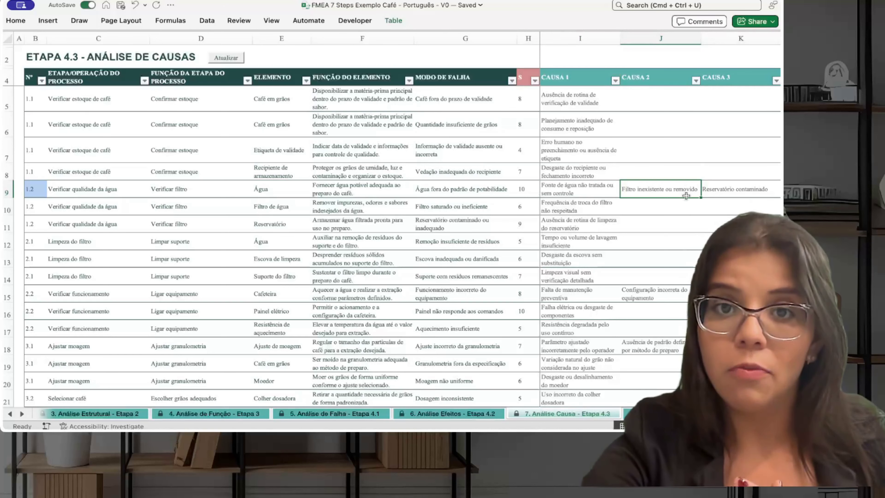
left_click(718, 196)
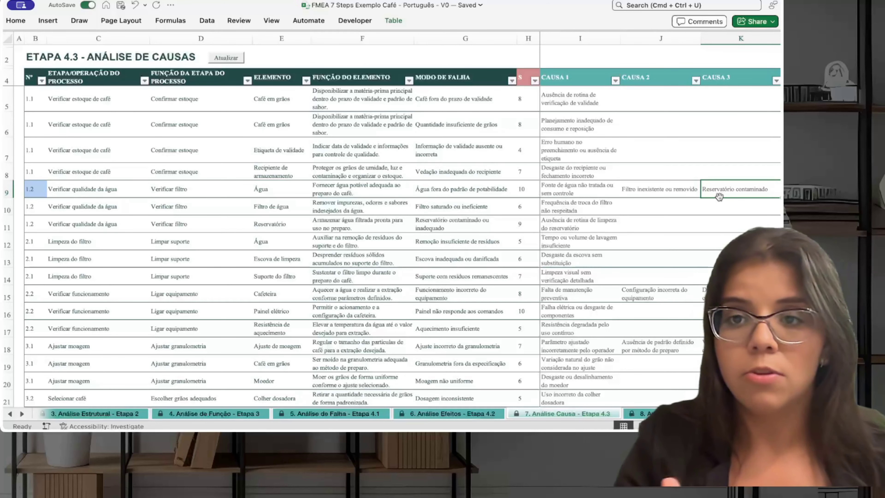
- Open the Etapa 5.1 occurrence analysis sheet and locate the cause "Filtro inexistente ou removido" of the step 1.2 Água failure mode
key("ctrl+Page_Down")
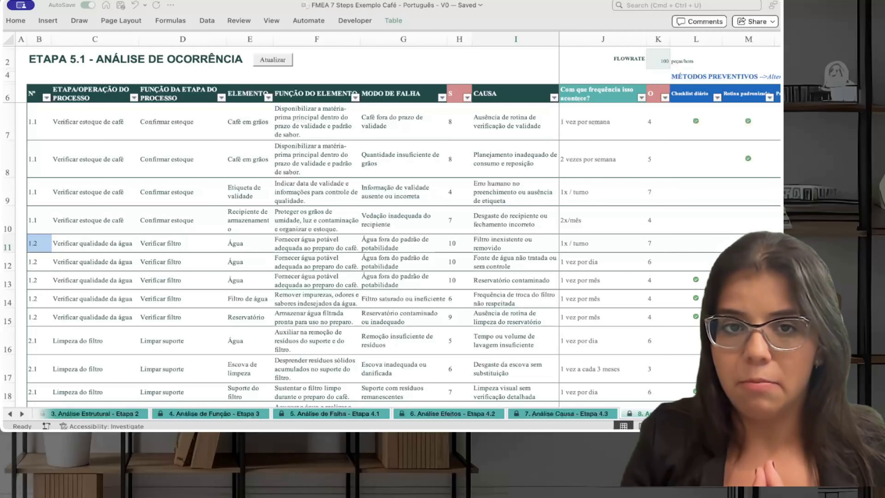
left_click(494, 245)
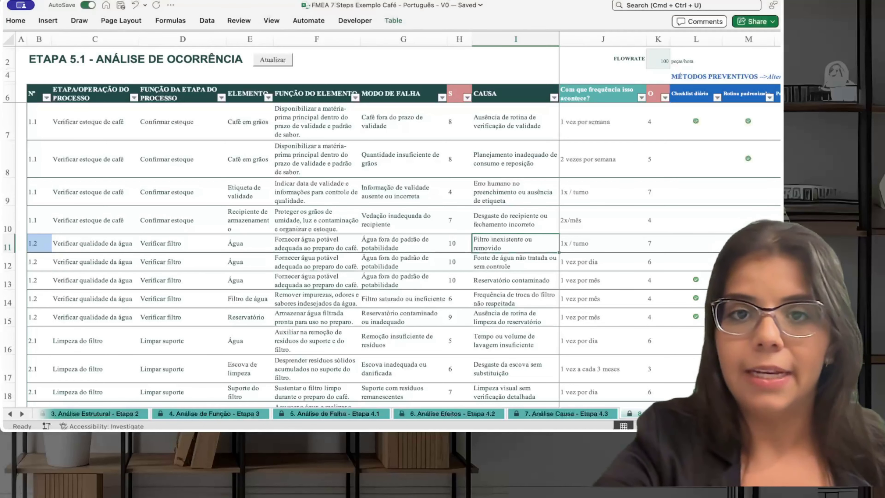
left_click(6, 240)
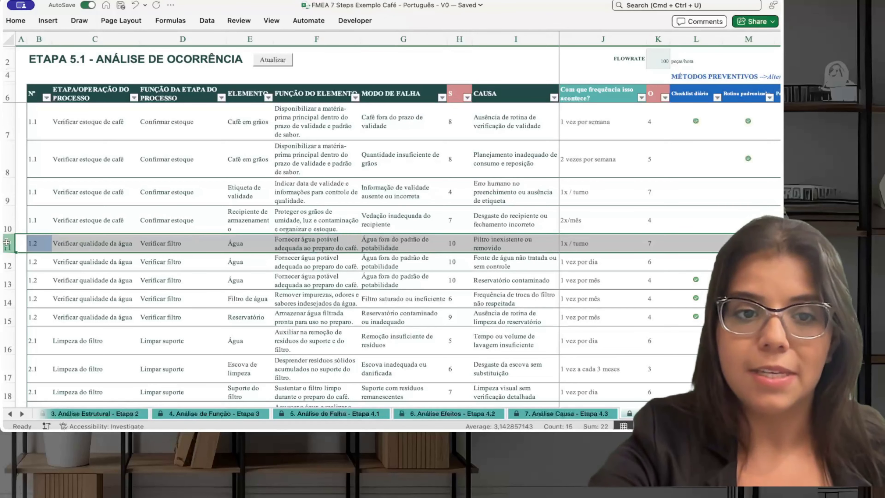
left_click(524, 247)
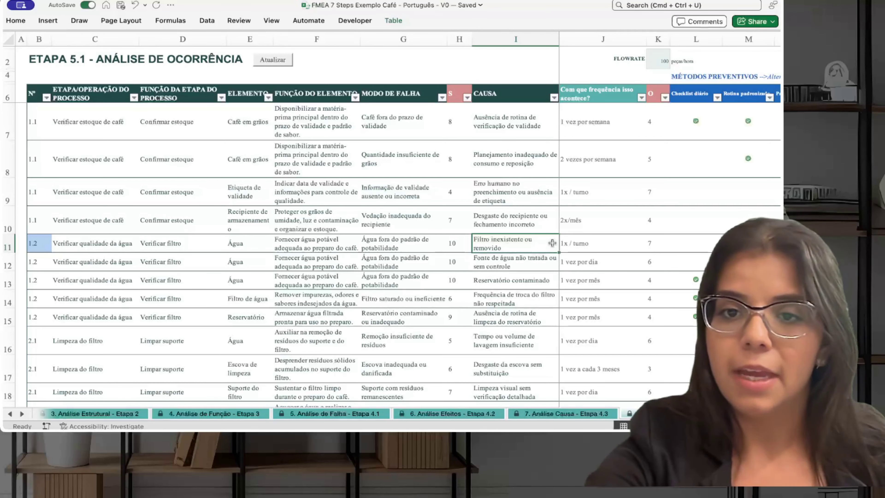
- Review the frequency, the occurrence rating and the first preventive methods for the cause "Filtro inexistente ou removido"
left_click(587, 244)
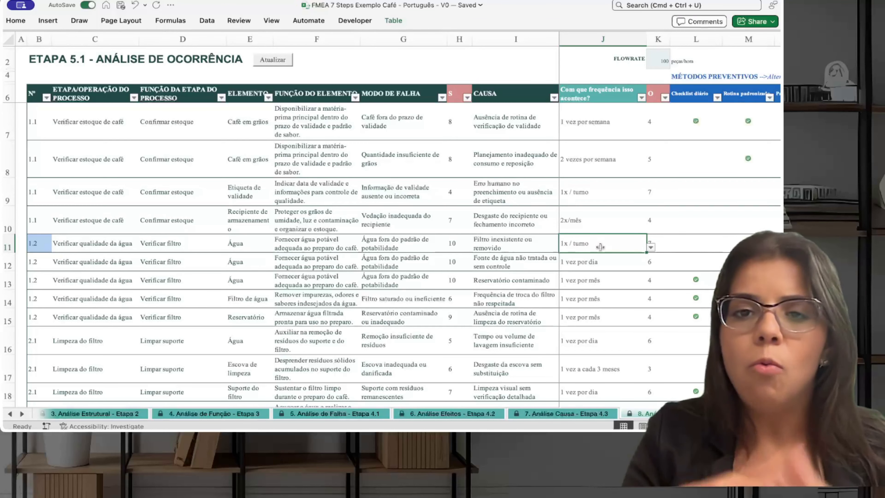
left_click(666, 244)
left_click(693, 244)
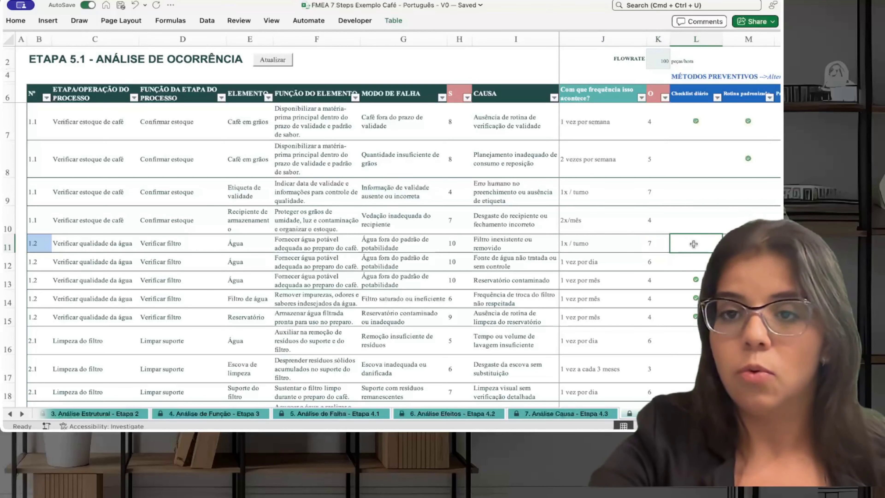
key("Right")
key("Right")
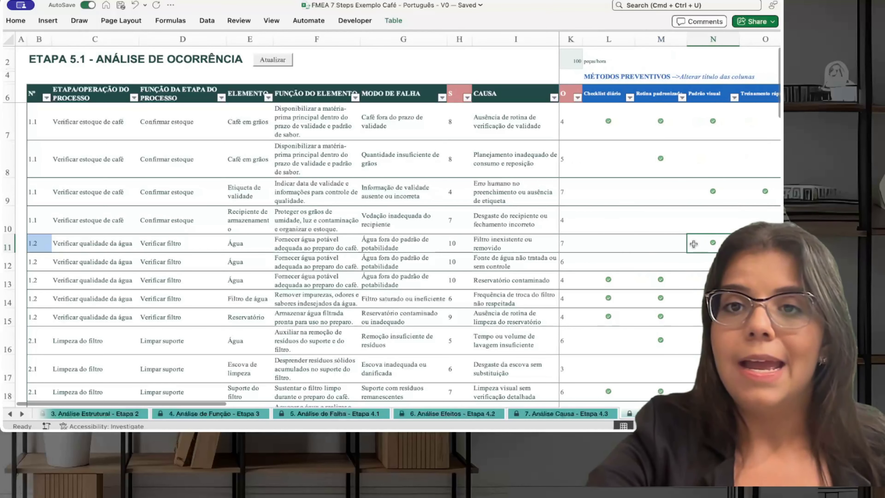
key("Left")
key("Left")
key("Left")
key("Left")
key("Left")
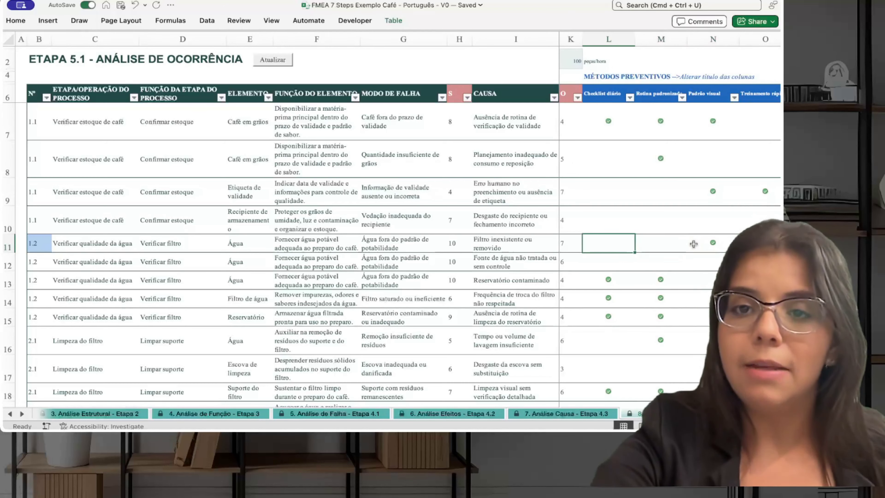
key("Right")
key("Right")
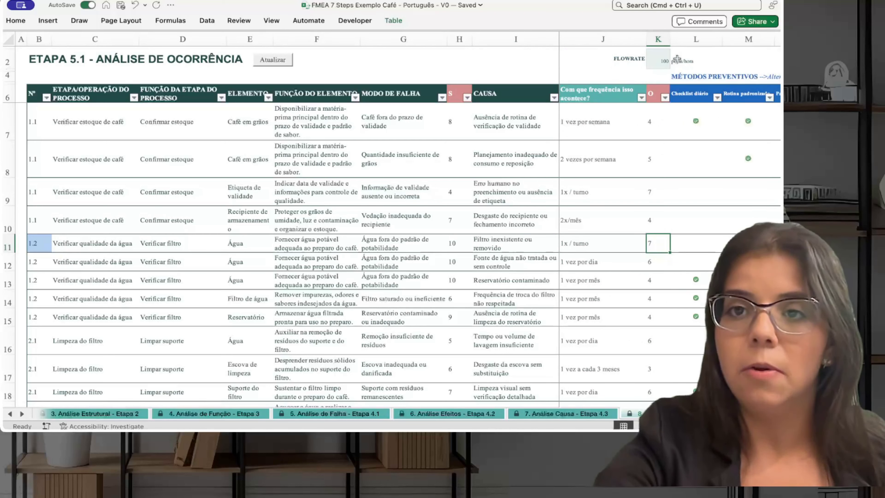
- Inspect the flowrate value and the available frequency options for "Filtro inexistente ou removido" without changing the selection, and relate them to the occurrence rating
left_click(659, 57)
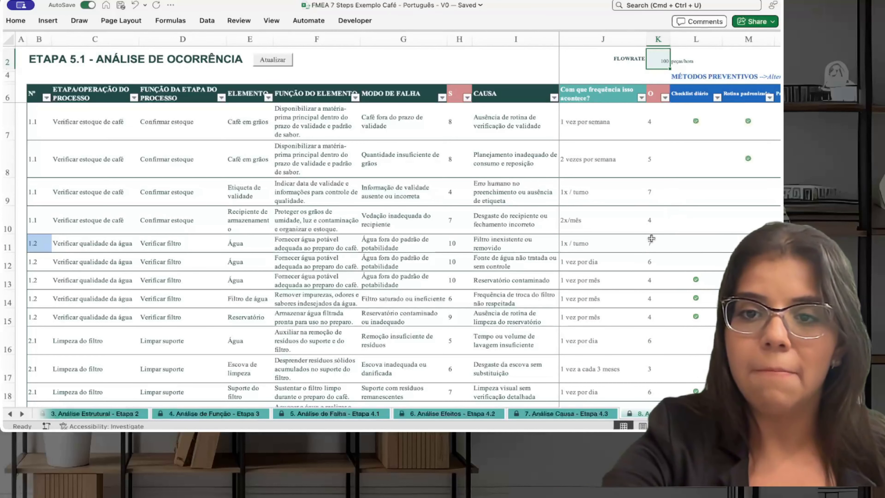
left_click(580, 245)
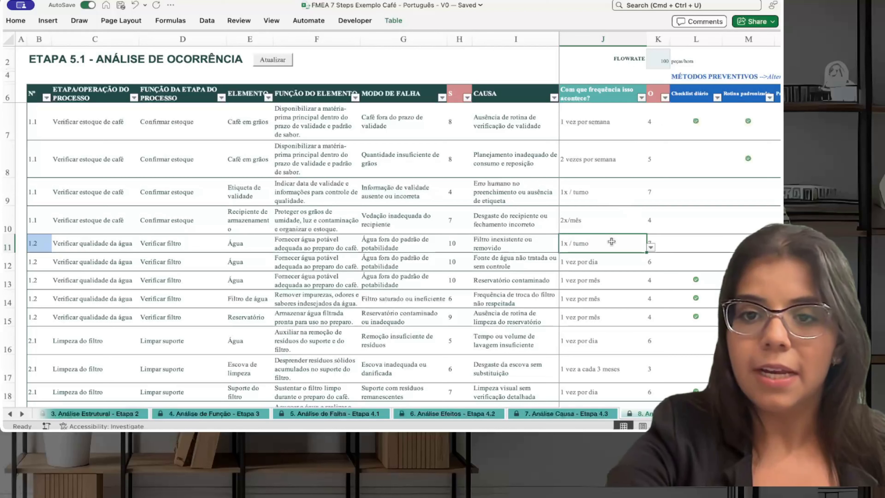
left_click(651, 248)
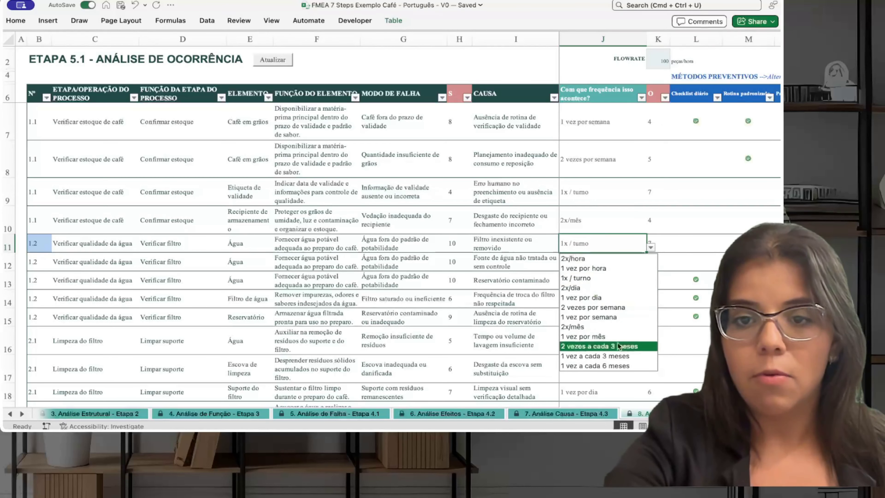
left_click(616, 245)
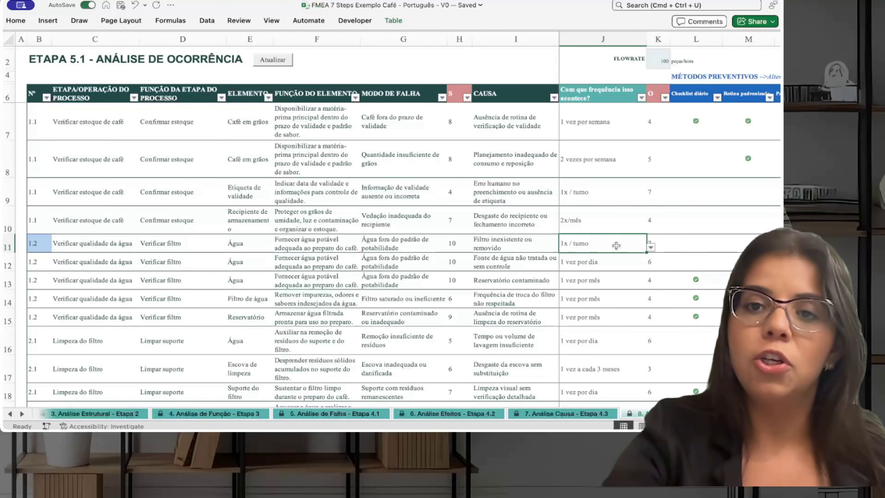
left_click(658, 58)
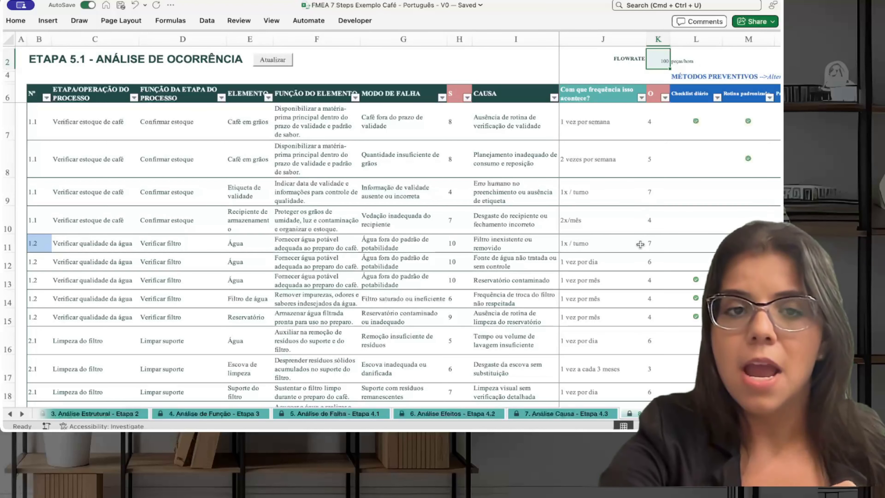
left_click(657, 242)
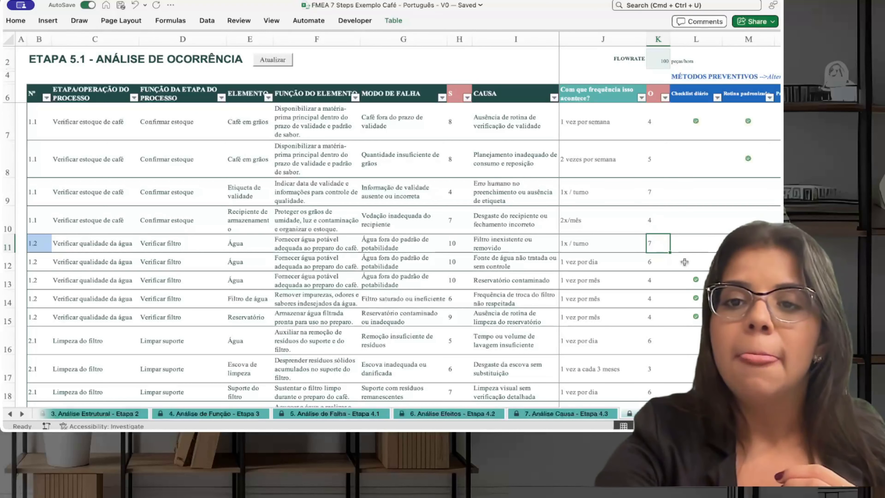
left_click(659, 53)
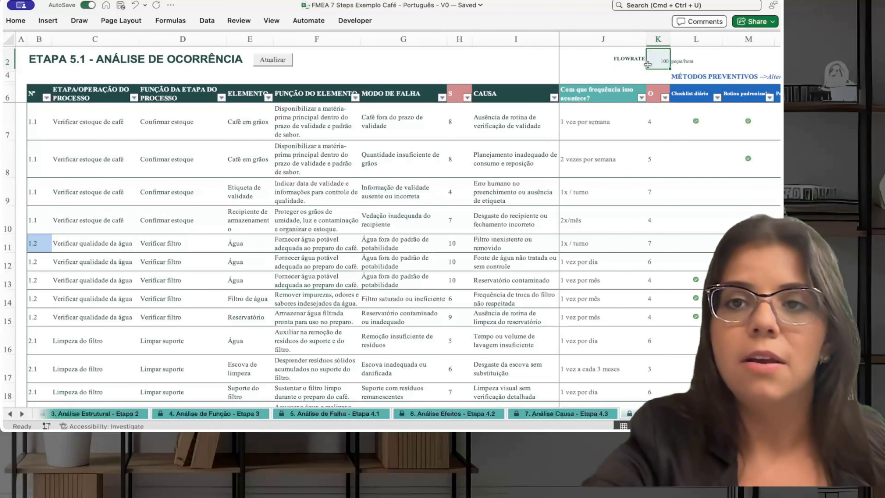
- Open the Tabelas de Referência sheet and set the flowrate to 200 peças/hora
left_click(10, 414)
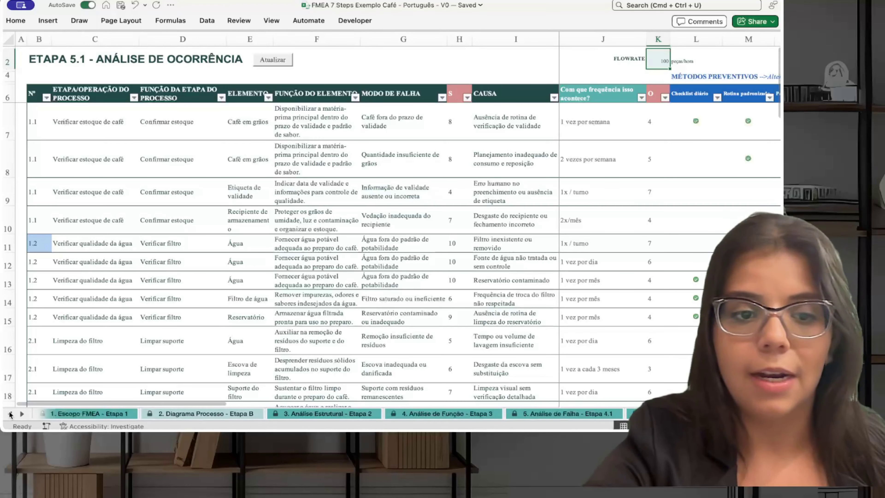
left_click(9, 414)
left_click(10, 414)
left_click(107, 414)
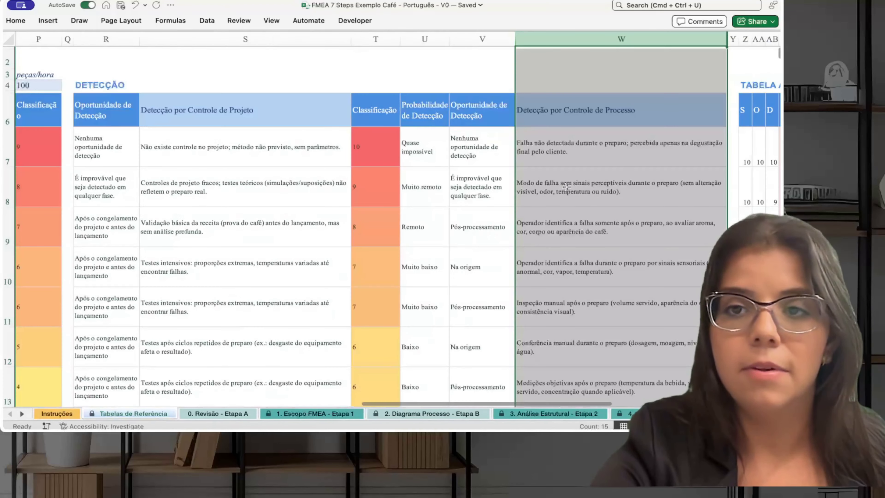
left_click(604, 86)
key("Left")
key("Left")
key("Left")
key("Left")
key("Left")
key("Left")
key("Left")
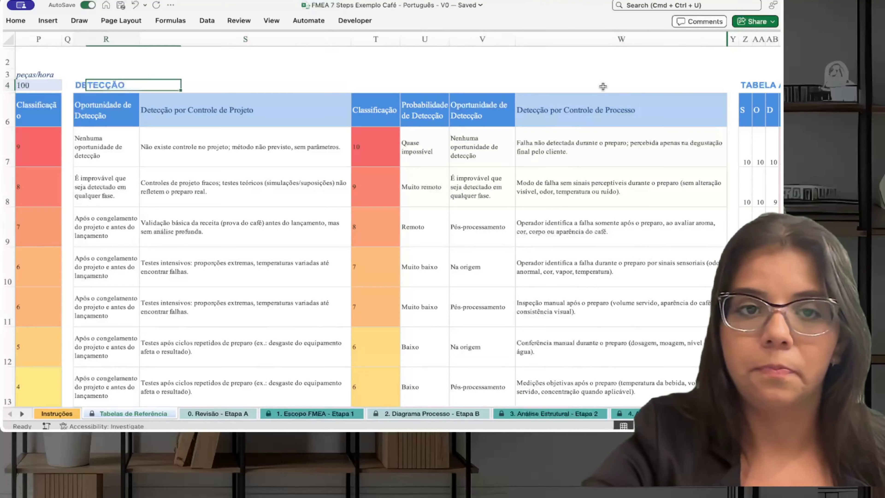
scroll(603, 86, "left", 2)
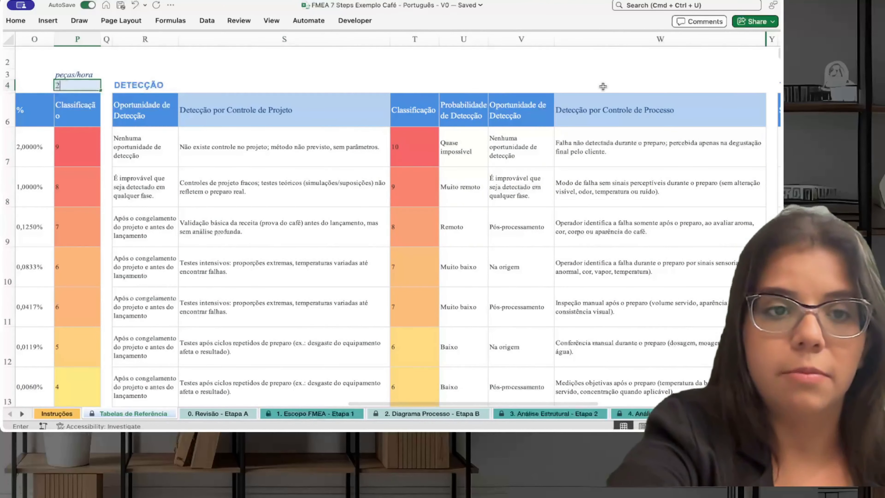
type("200")
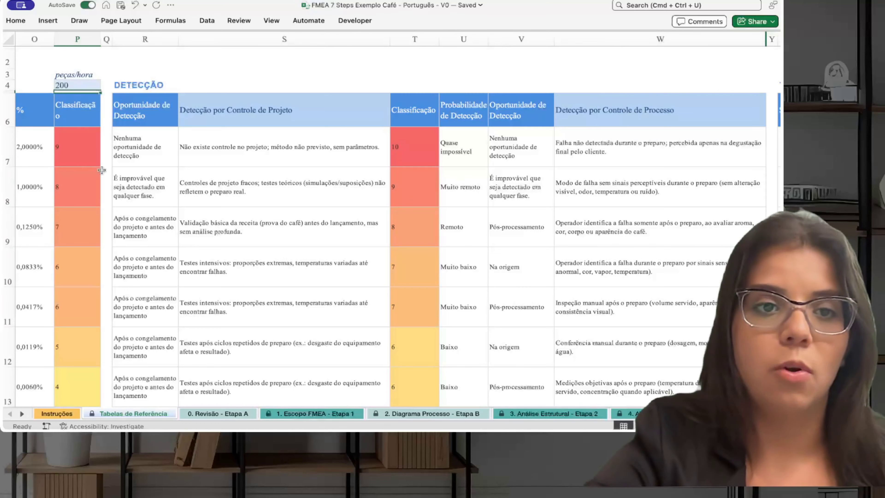
- Examine the percentages for the frequencies from 2x/hora to 1x / turno in the flowrate table
left_click(47, 151)
scroll(47, 151, "left", 3)
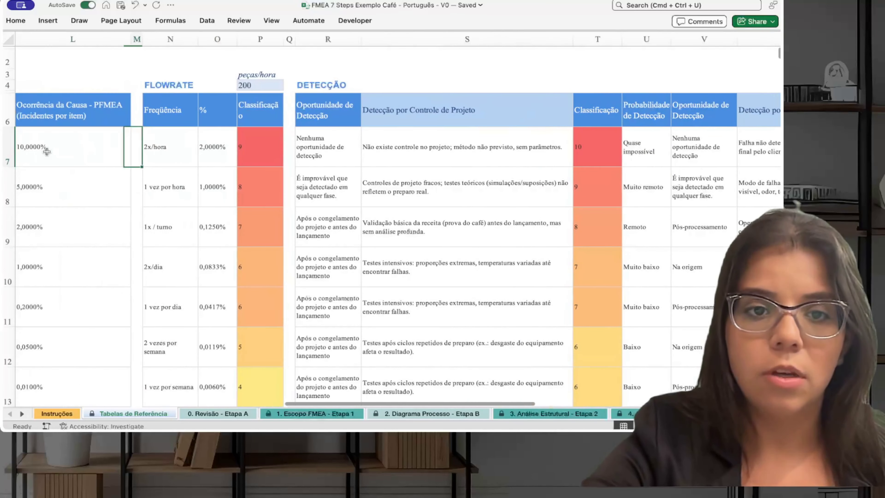
left_click_drag(216, 145, 210, 230)
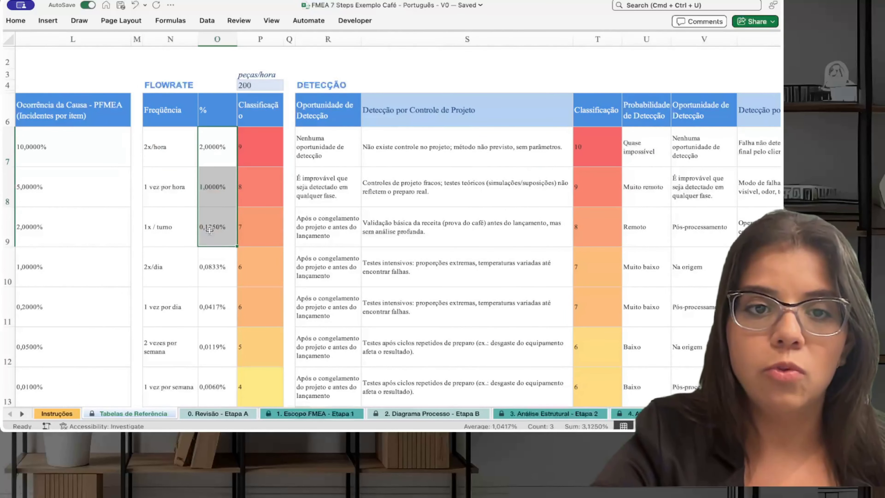
- Try a flowrate of 1000 peças/hora in the reference tables and check the frequency percentages and classifications
left_click(267, 86)
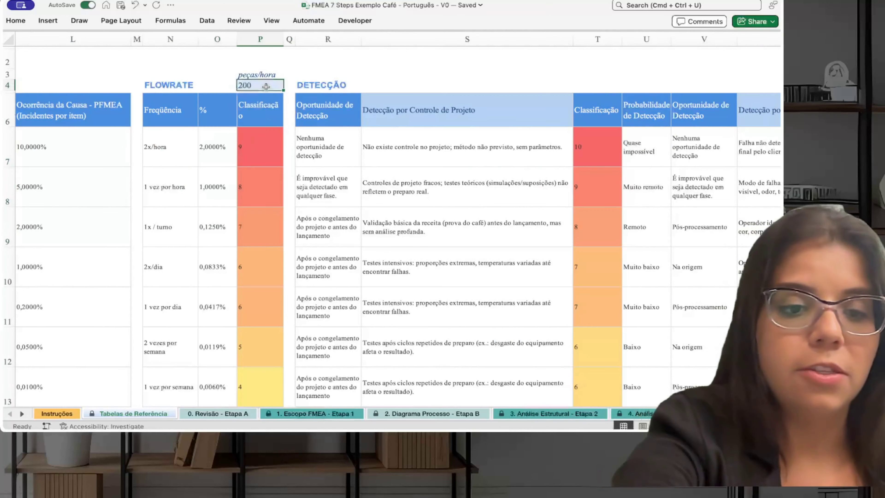
type("1000")
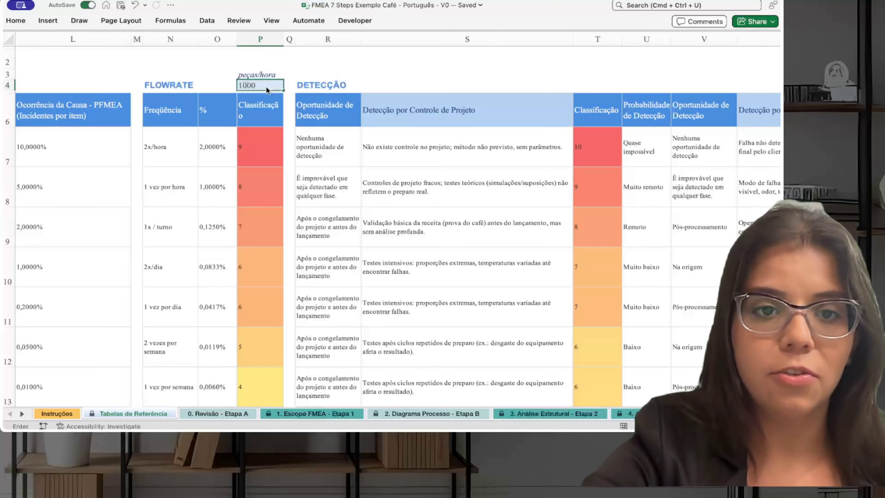
key("Return")
left_click(216, 247)
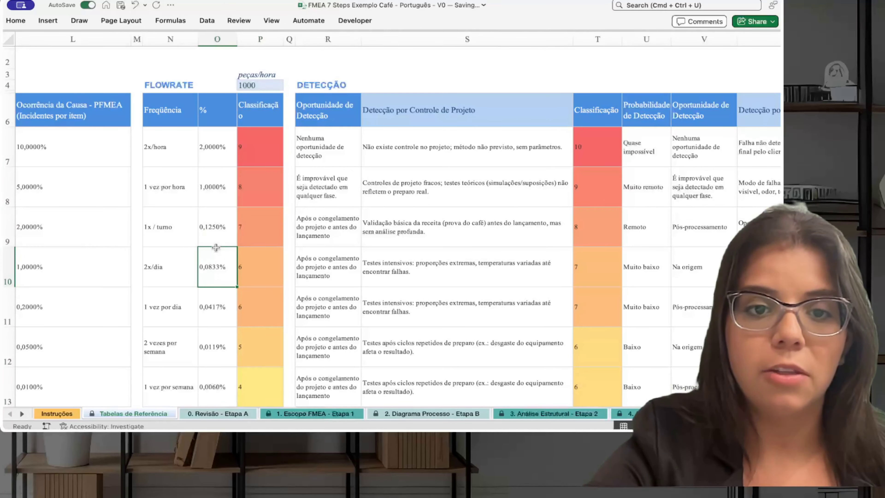
scroll(216, 247, "down", 10)
scroll(216, 247, "left", 1)
scroll(215, 247, "up", 10)
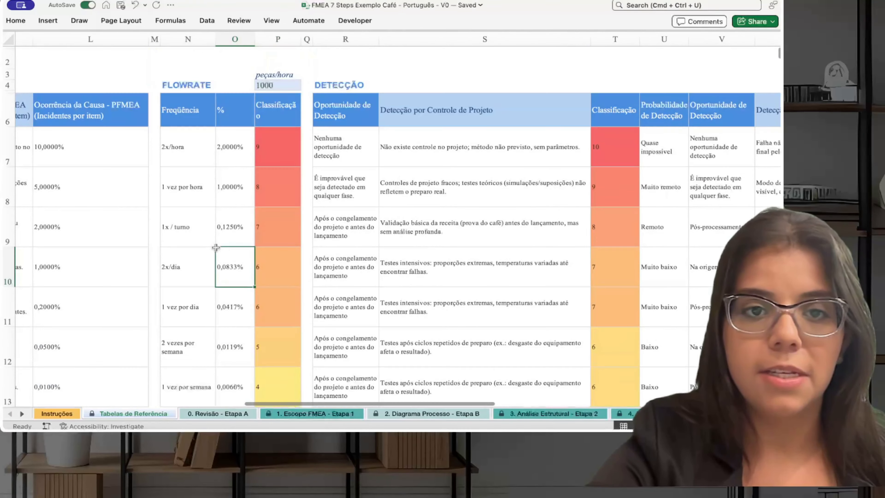
left_click(277, 85)
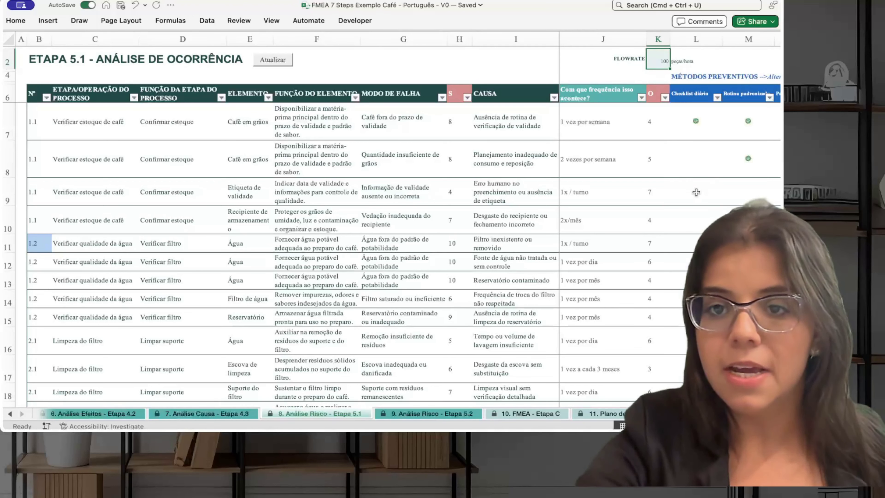
- Return to the Etapa 5.1 sheet and review the preventive methods from Checklist diário to Treinamento rápido for the cause "Filtro inexistente ou removido"
left_click(693, 243)
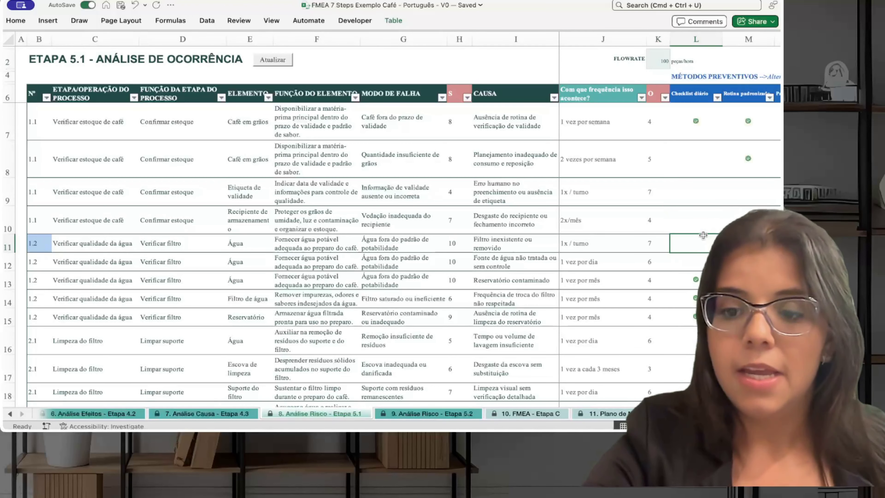
scroll(703, 235, "right", 2)
left_click(585, 97)
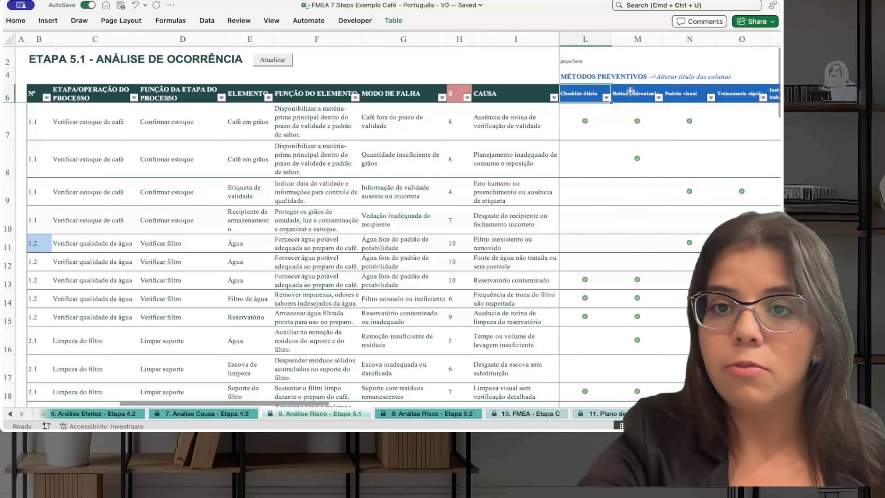
left_click(684, 243)
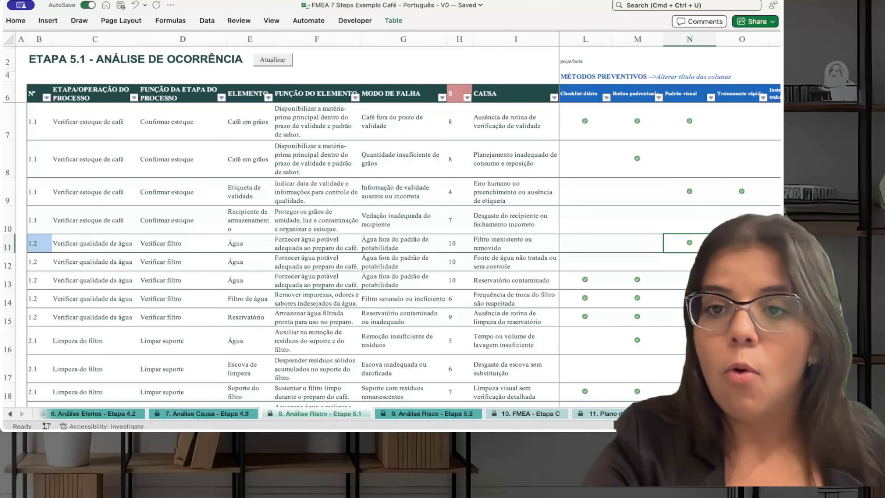
left_click(742, 243)
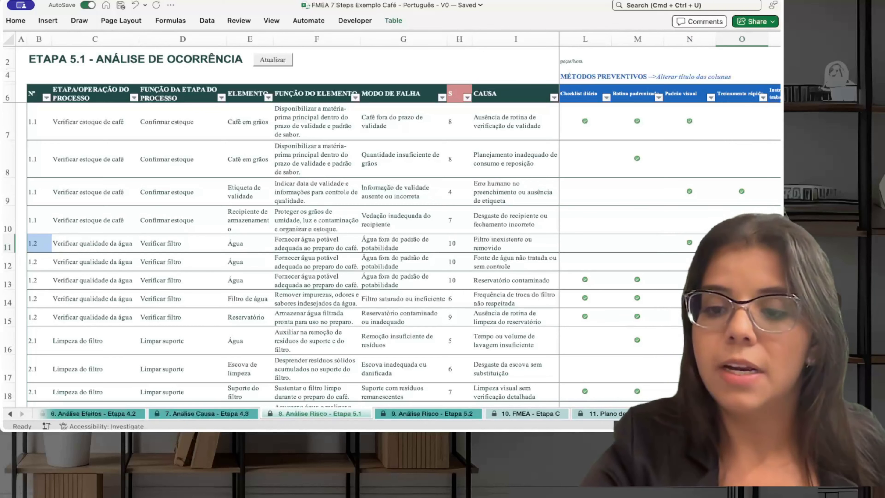
- Review the remaining preventive methods, from Instrução de trabalho to Verificação antes do uso, for the cause "Filtro inexistente ou removido"
key("Right")
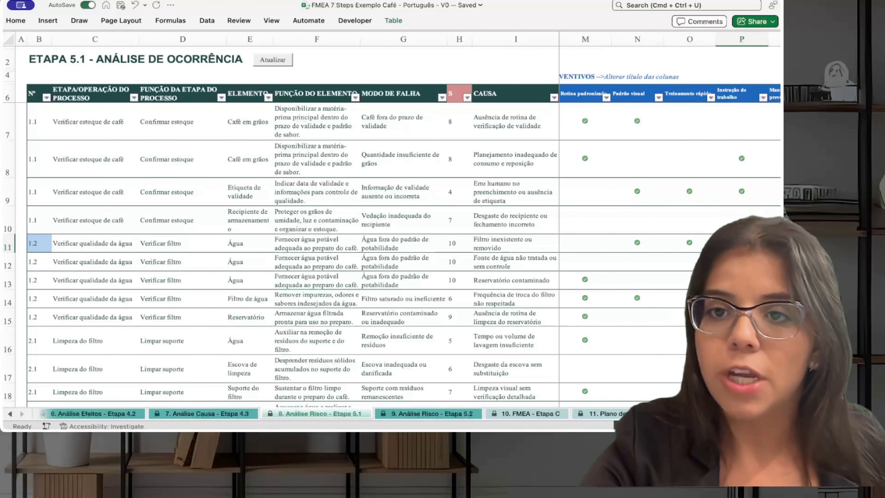
scroll(668, 240, "right", 3)
left_click(689, 242)
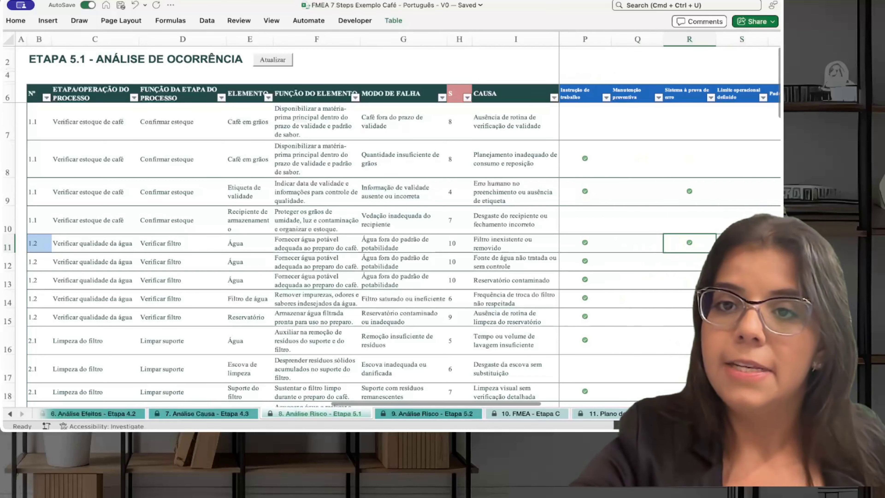
key("Right")
key("Right")
key("Right")
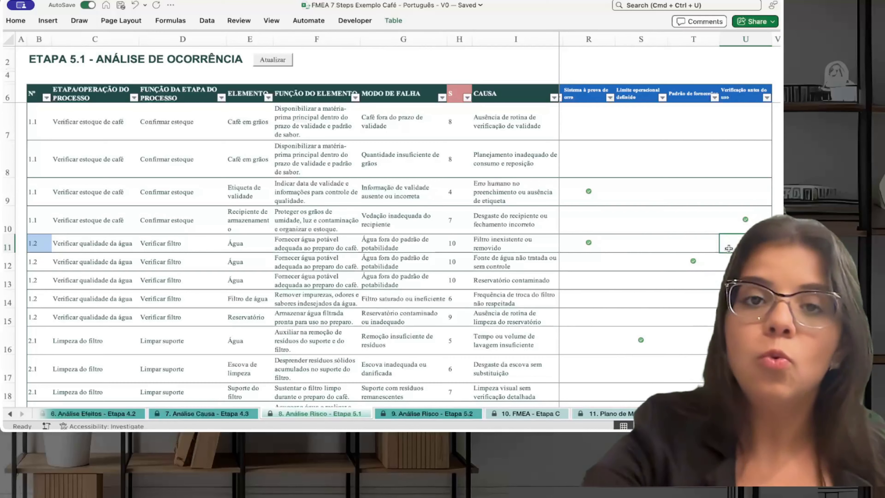
- Open the Etapa 5.2 detection analysis and review the cause and preventive methods in the "Filtro inexistente ou removido" row
left_click(418, 412)
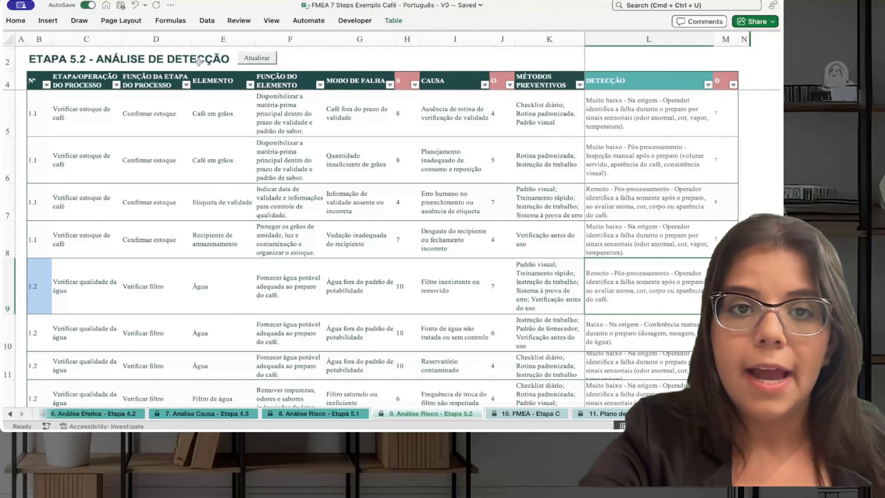
left_click(32, 288)
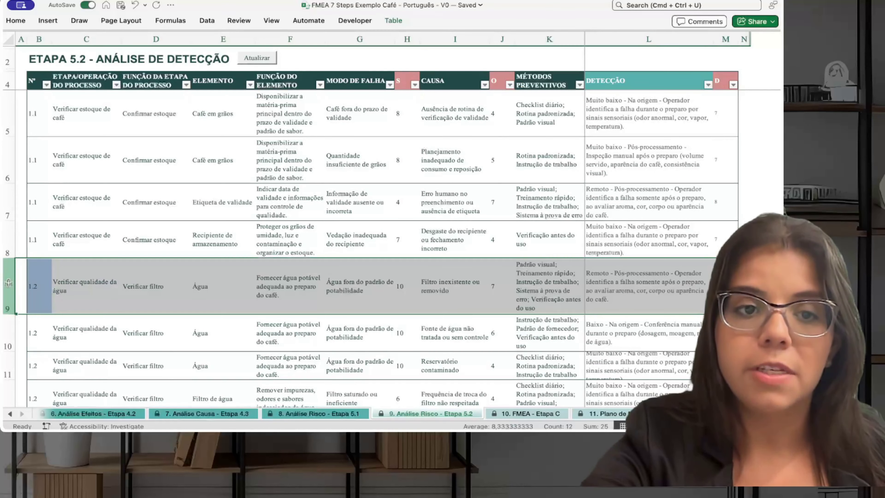
left_click(470, 292)
left_click(553, 287)
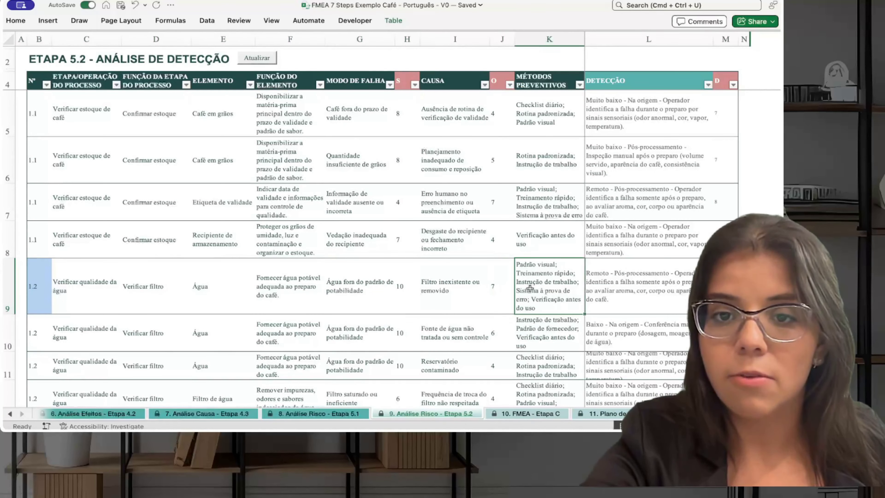
- Examine the detection options for the cause "Filtro inexistente ou removido" without changing the selection, and review the whole row
left_click(663, 285)
left_click(718, 309)
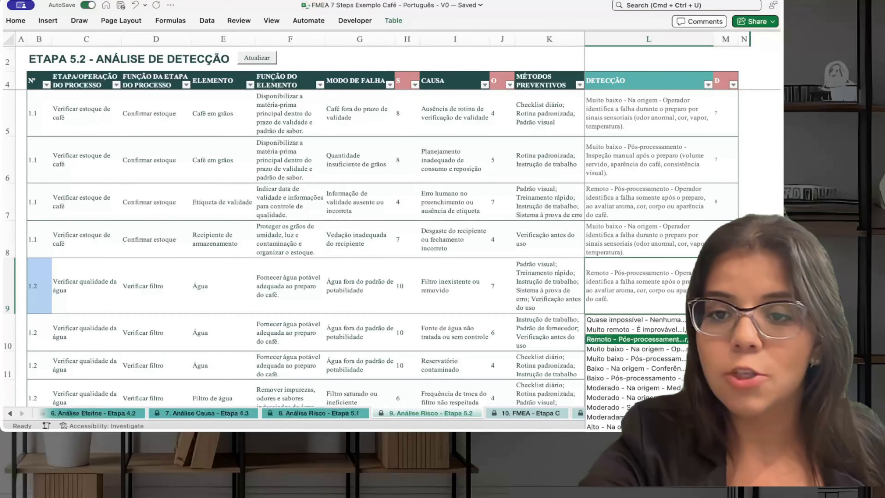
key("Escape")
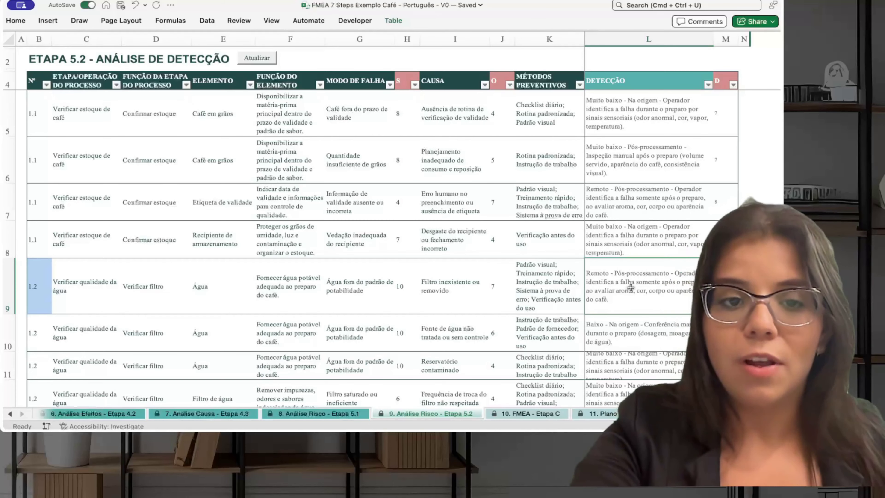
left_click_drag(99, 281, 587, 287)
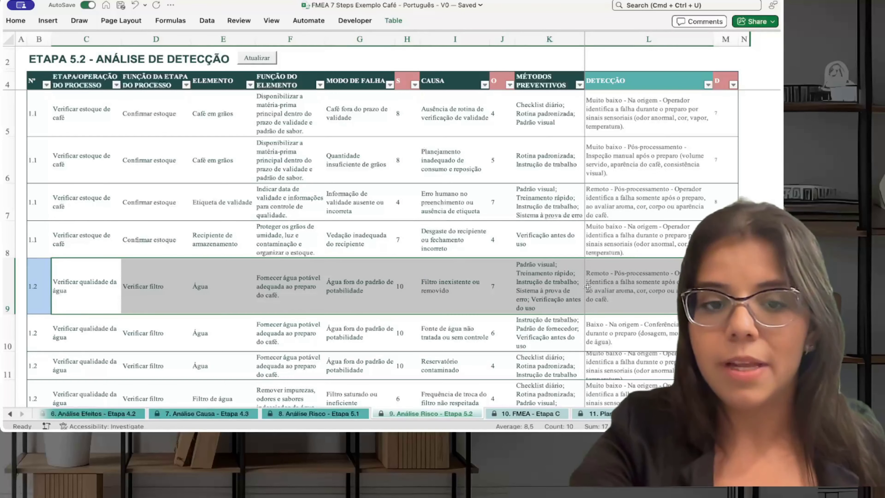
left_click(660, 288)
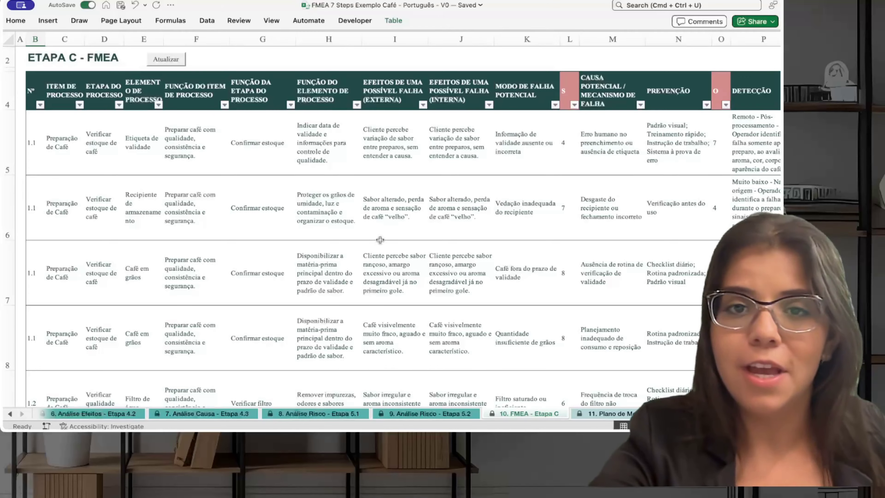
- Browse the consolidated FMEA on the Etapa C sheet and locate the step 1.2 row with the cause "Filtro inexistente ou removido"
scroll(379, 240, "down", 10)
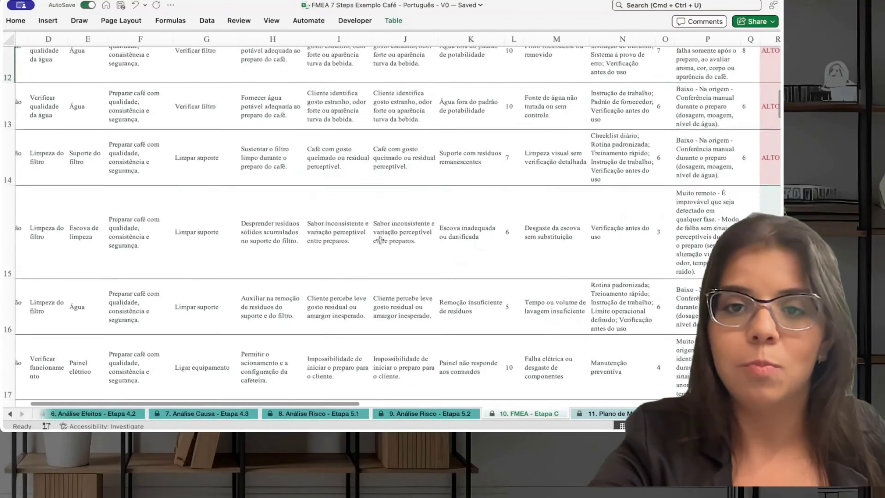
scroll(379, 240, "down", 15)
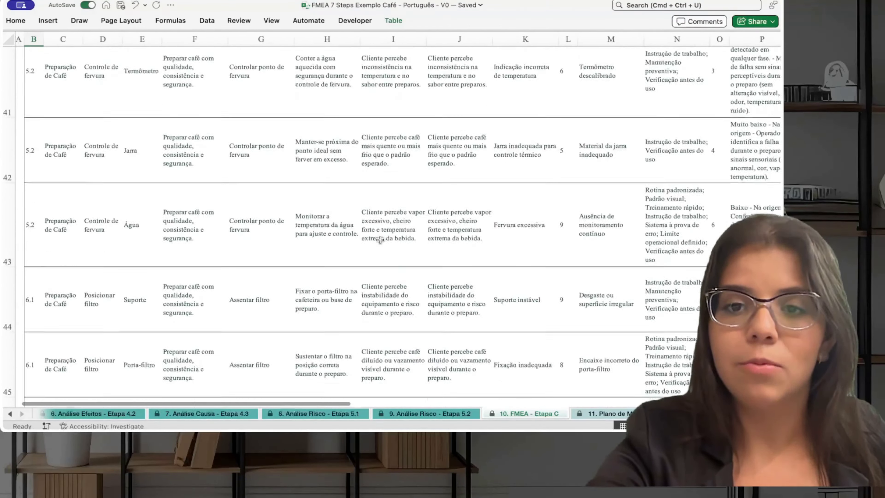
scroll(379, 240, "up", 20)
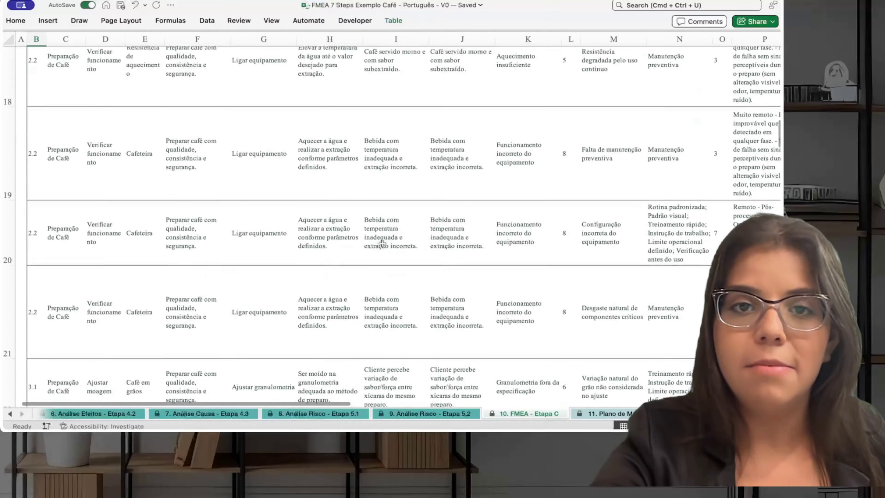
scroll(382, 243, "up", 5)
scroll(382, 243, "down", 6)
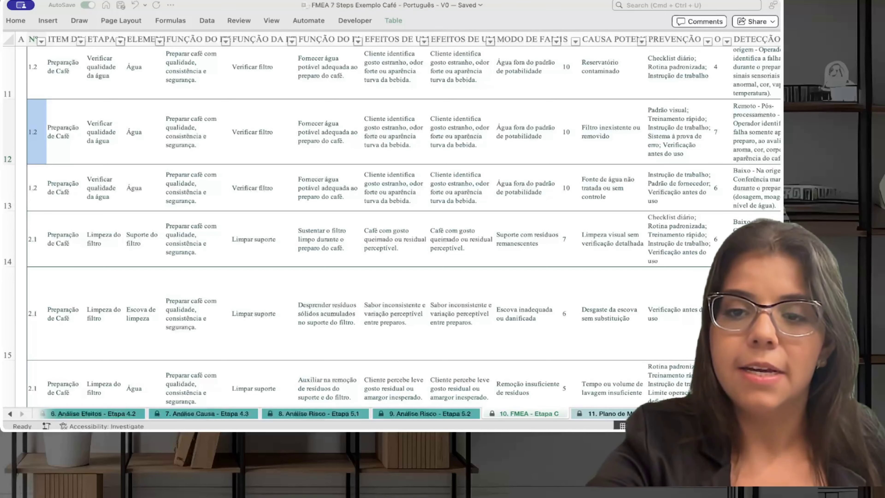
scroll(195, 154, "up", 3)
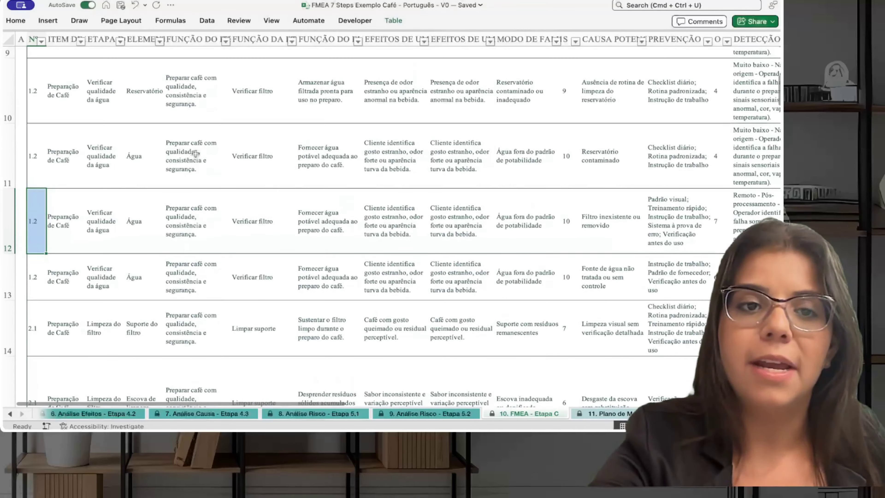
- Examine the action plan columns from Classificação to Data da conclusão in the Etapa C FMEA table
scroll(266, 234, "right", 15)
scroll(267, 235, "up", 2)
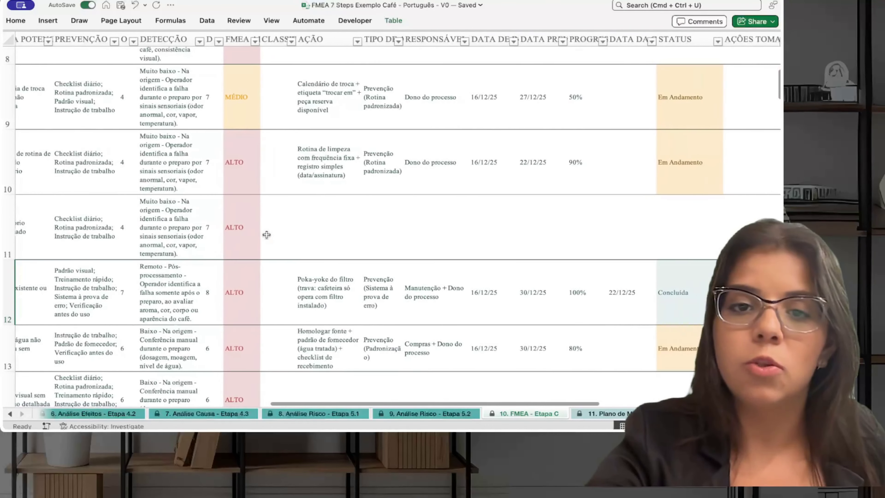
scroll(267, 234, "right", 2)
scroll(266, 234, "up", 10)
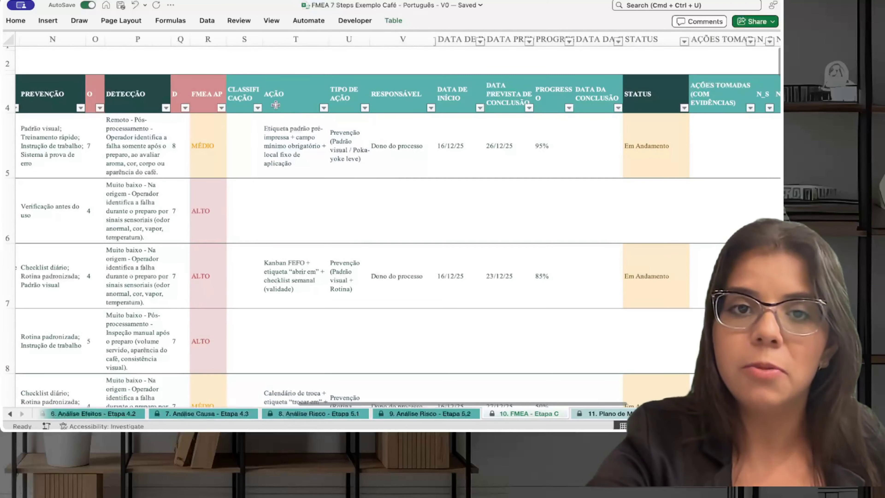
left_click_drag(256, 98, 587, 94)
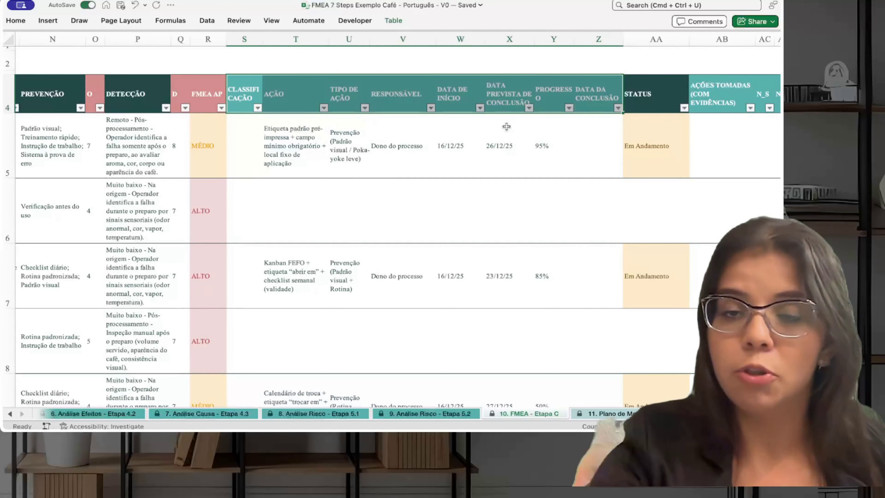
- Review the action and action type entered for the first FMEA row, together with its status column
left_click(295, 143)
left_click(340, 145)
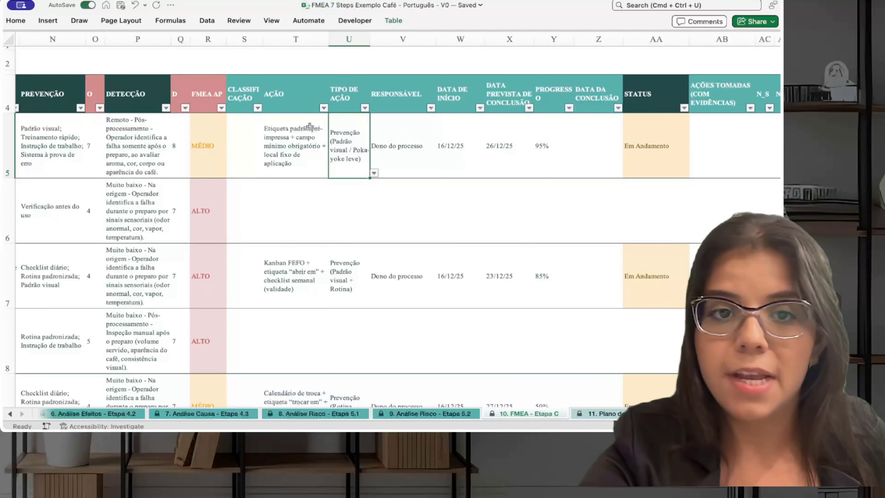
left_click(300, 144)
scroll(300, 144, "down", 2)
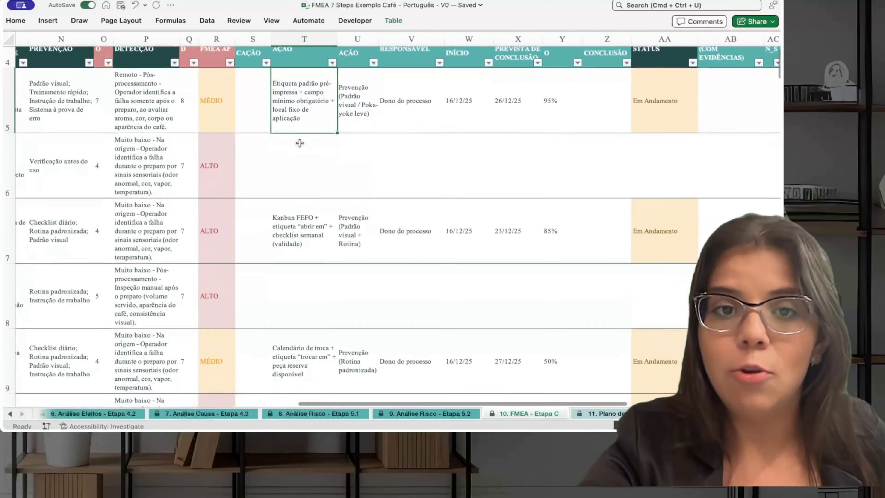
scroll(300, 142, "right", 5)
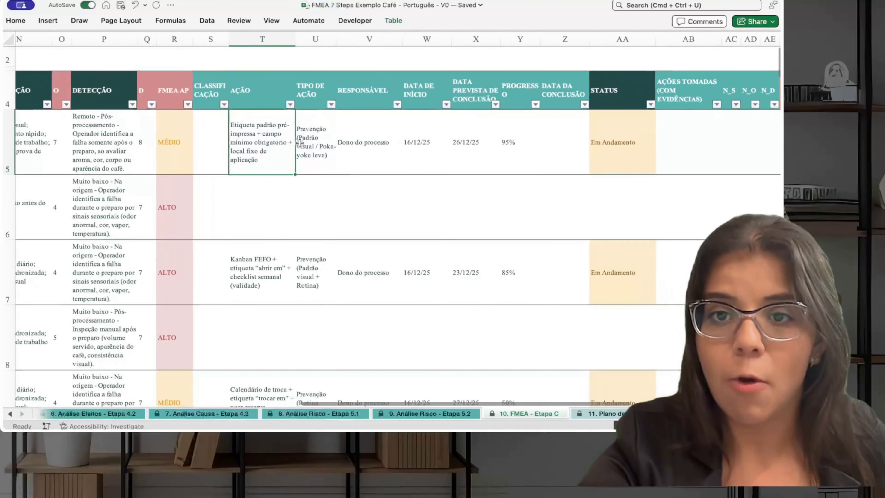
- Filter the FMEA table by the status Concluída and check the progress of the matching action
scroll(300, 143, "down", 10)
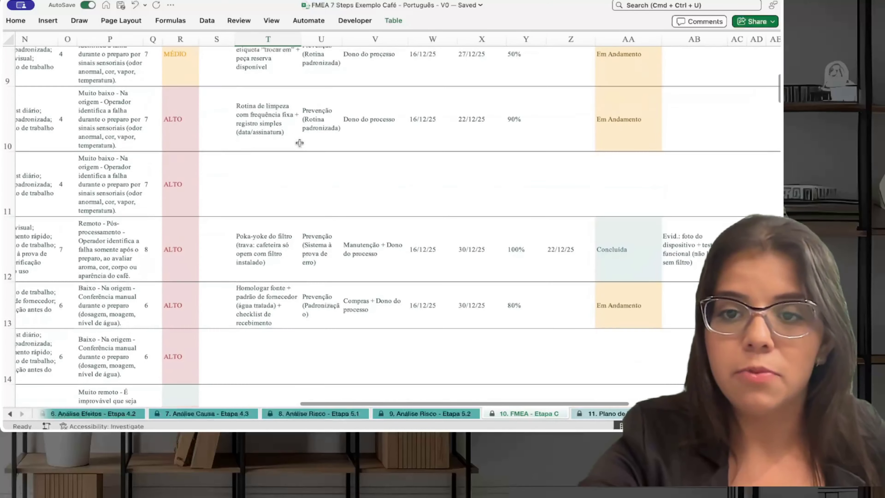
scroll(612, 143, "up", 10)
scroll(612, 144, "left", 3)
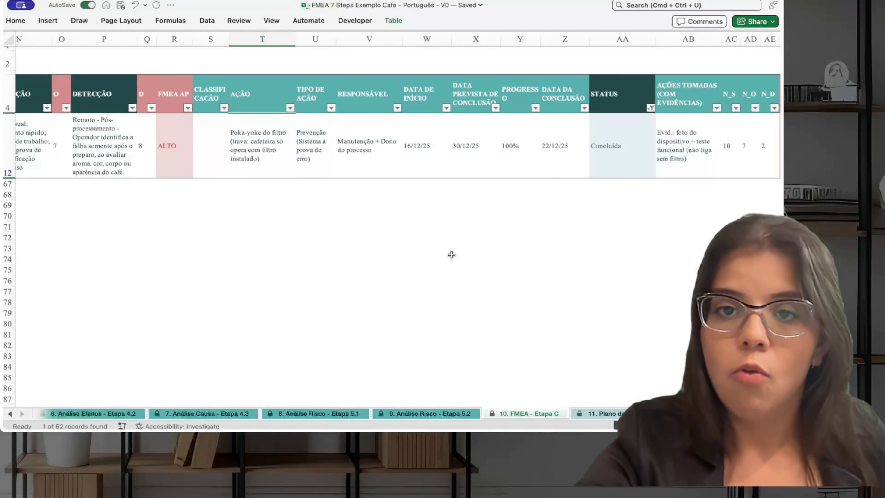
left_click(509, 157)
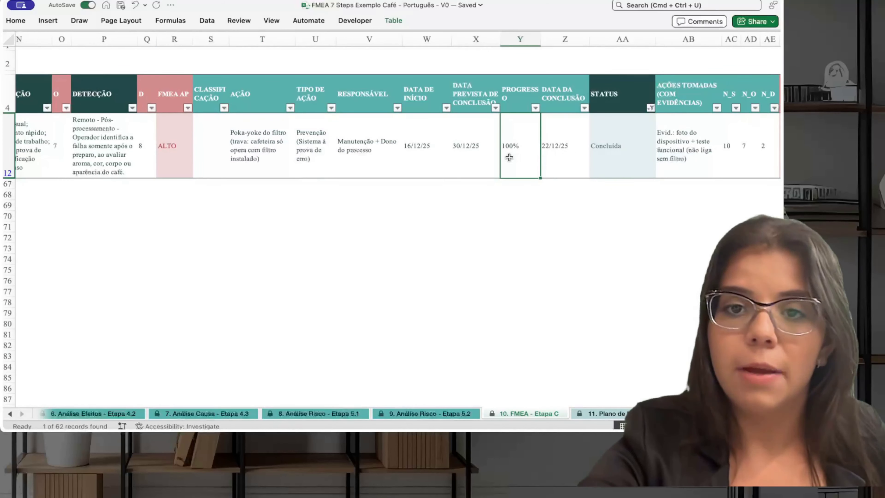
- Review the failure mode, potential cause and FMEA AP classification of the completed step 1.2 row
scroll(509, 158, "left", 15)
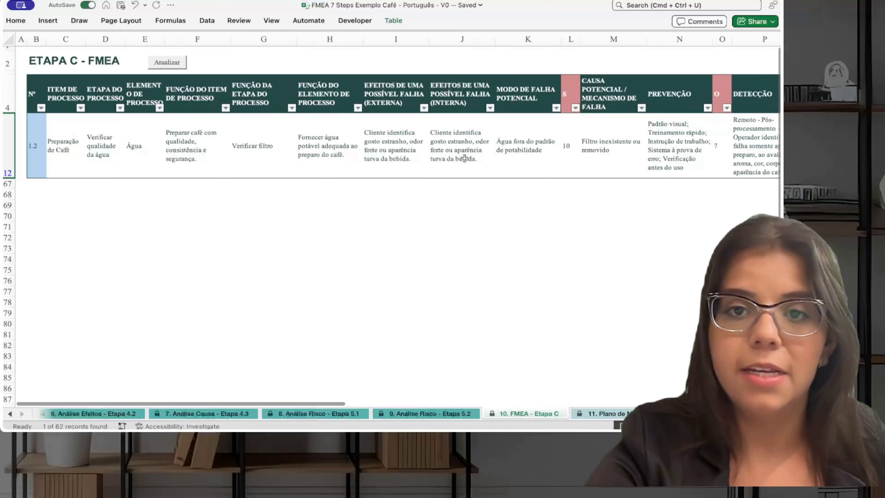
left_click(522, 158)
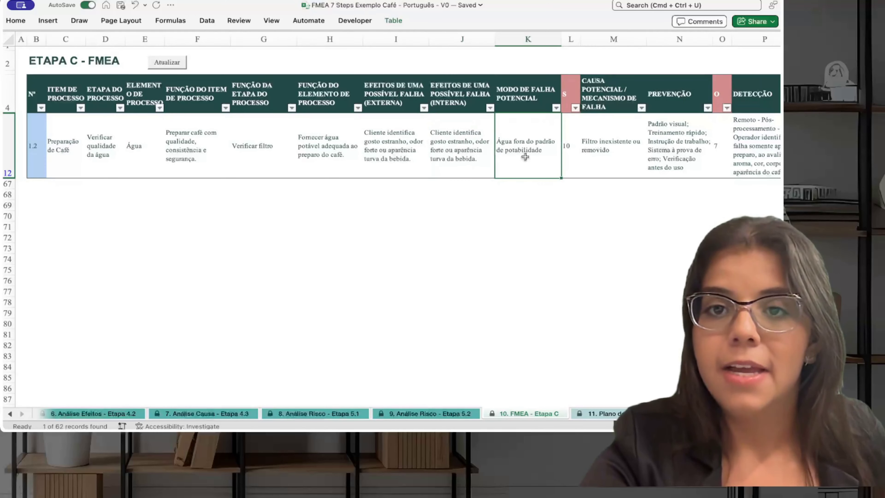
left_click(637, 163)
scroll(636, 162, "right", 10)
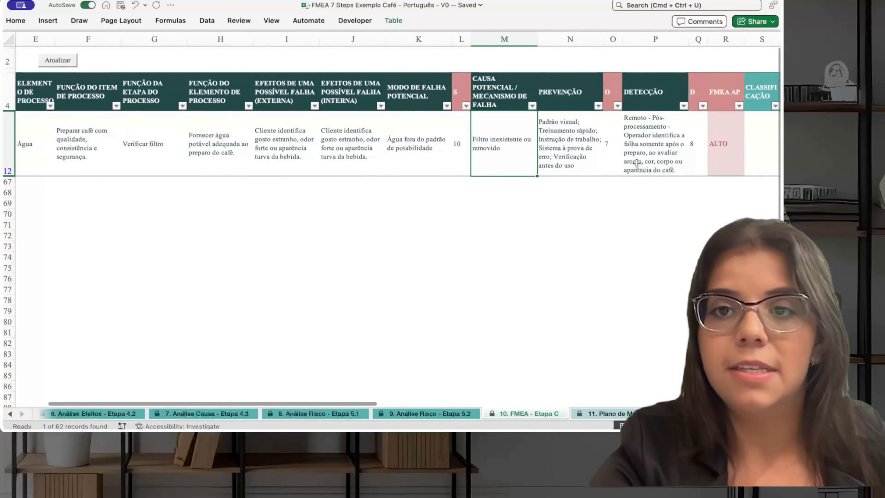
left_click(614, 155)
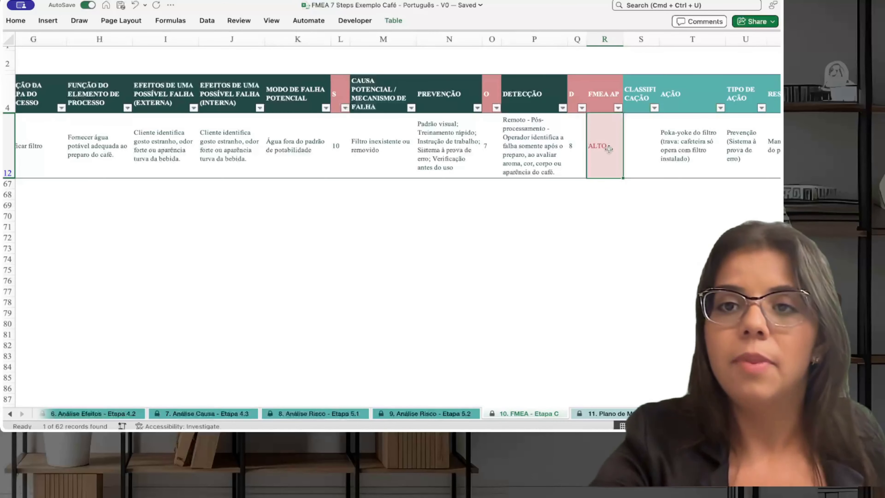
- Review the completed row's action "Poka-yoke do filtro" with its action type, responsible party and start date
scroll(608, 149, "right", 6)
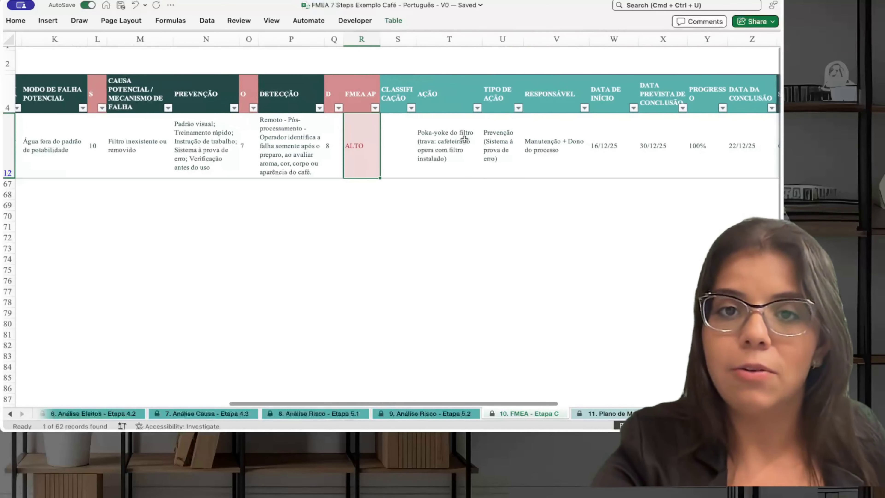
left_click(465, 140)
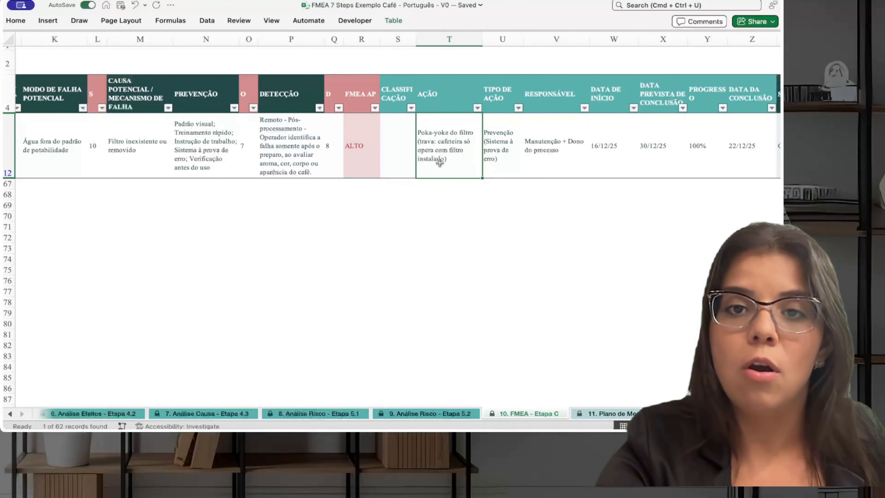
scroll(439, 163, "right", 3)
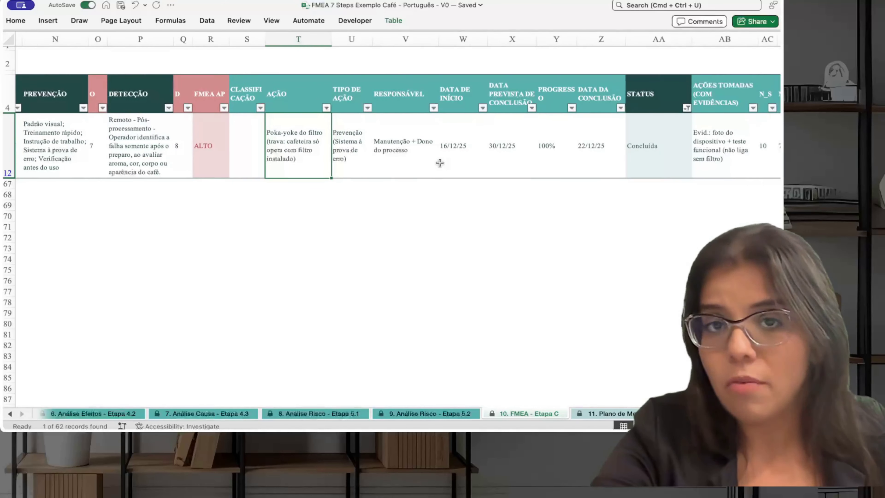
left_click(357, 157)
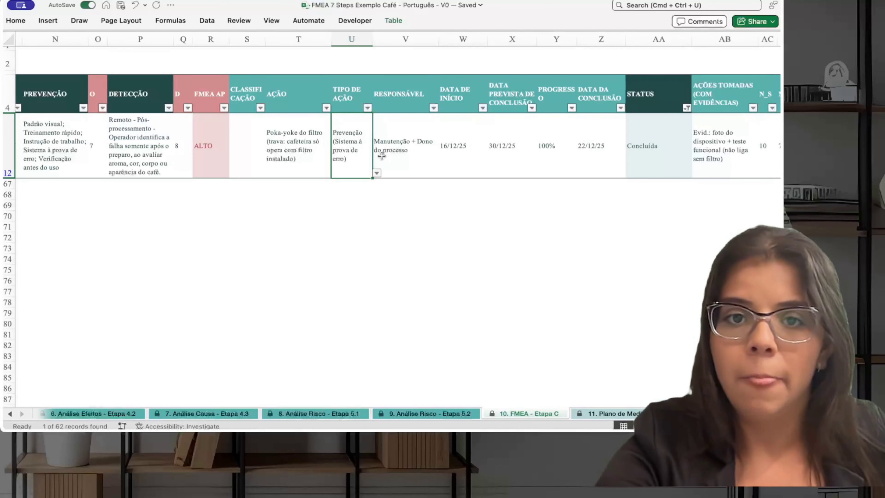
left_click(392, 141)
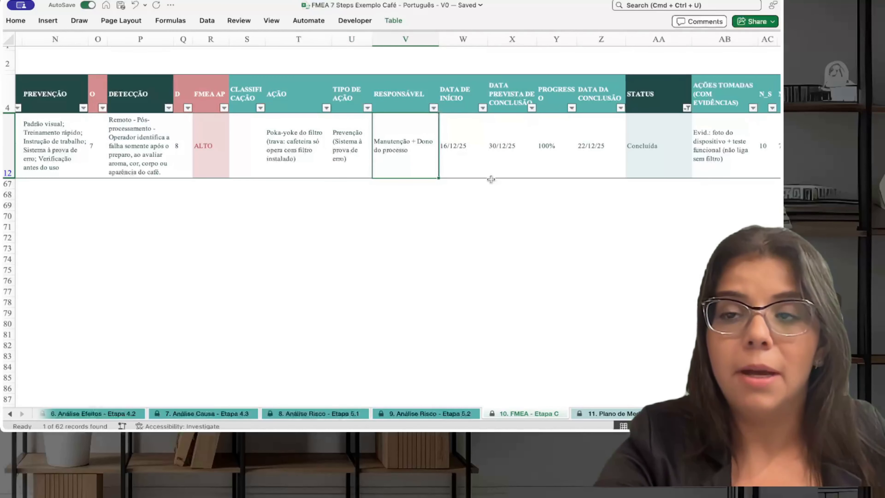
left_click(470, 139)
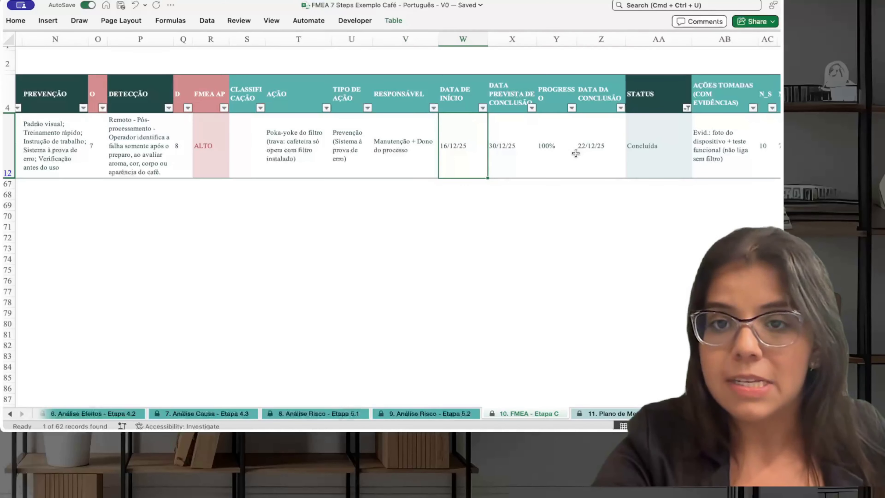
- Examine the re-evaluated severity, occurrence and detection ratings (N_S, N_O, N_D) of the completed action
scroll(575, 153, "right", 4)
scroll(565, 156, "right", 6)
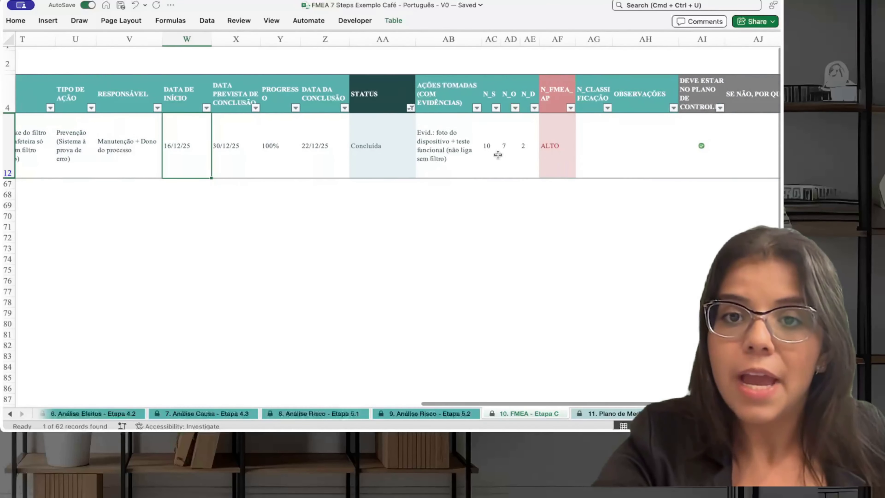
left_click_drag(488, 149, 529, 149)
left_click(510, 149)
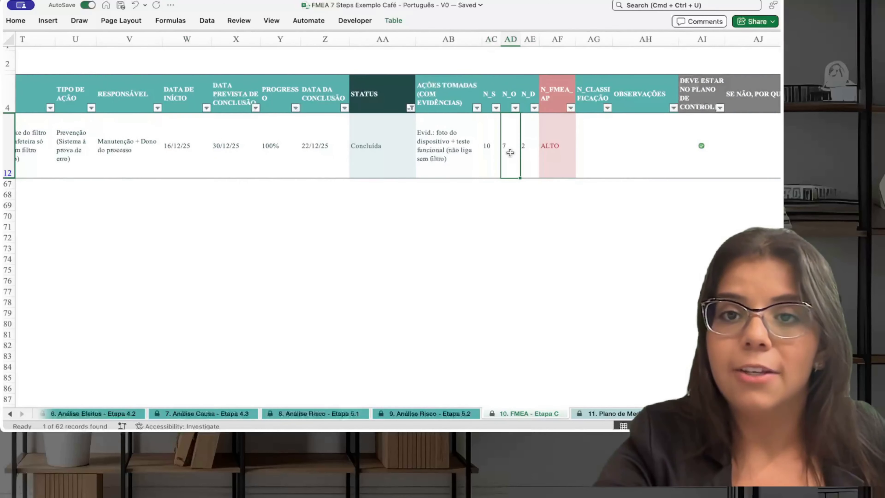
left_click(529, 154)
left_click(486, 156)
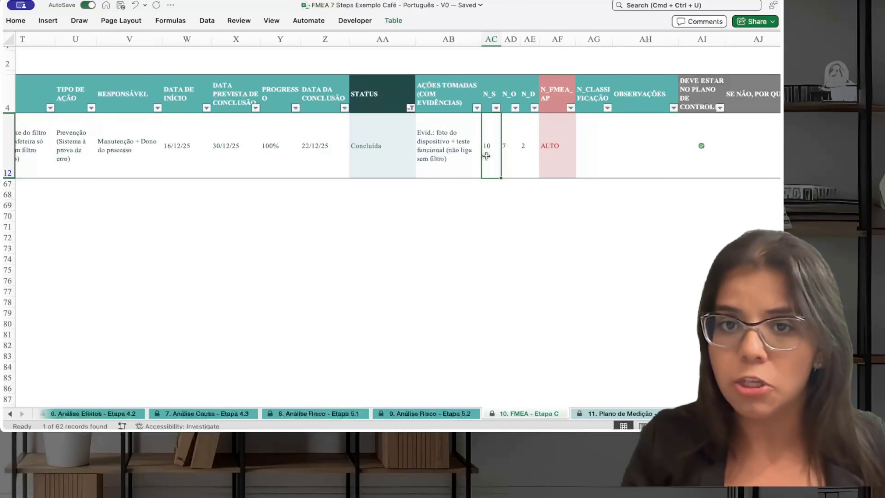
left_click(507, 154)
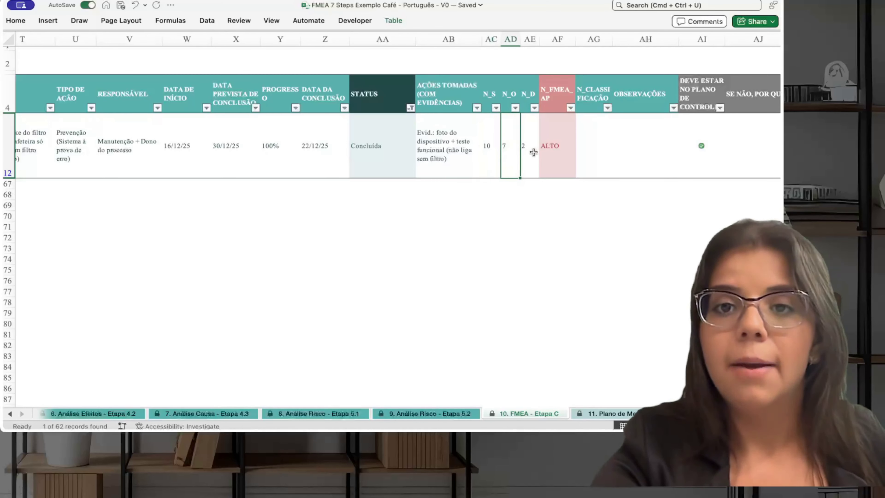
- Compare the completed action's re-evaluated detection rating (N_D) with the row's original detection control and D rating
left_click(530, 151)
left_click(510, 152)
left_click(524, 155)
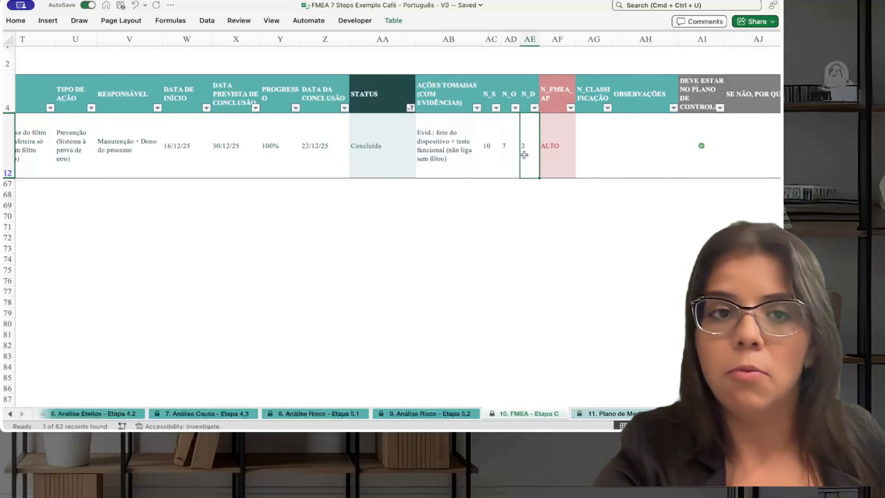
scroll(524, 154, "left", 10)
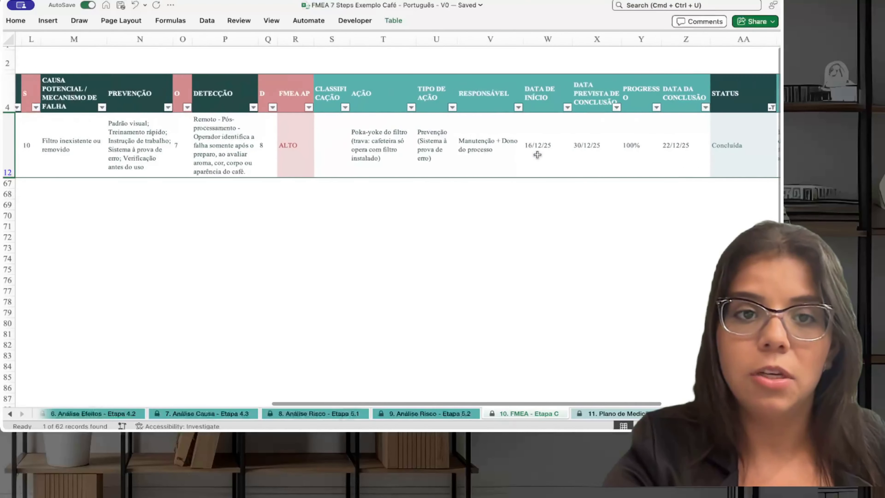
left_click(296, 142)
left_click_drag(252, 140, 298, 140)
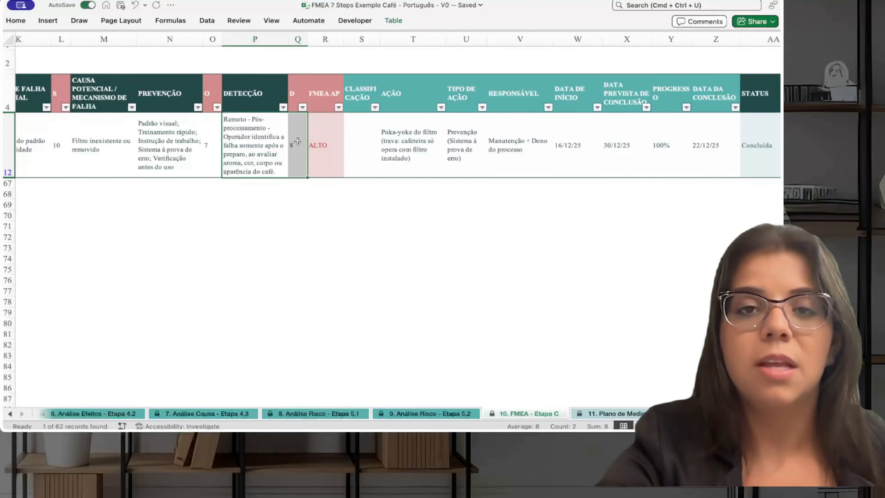
left_click(297, 140)
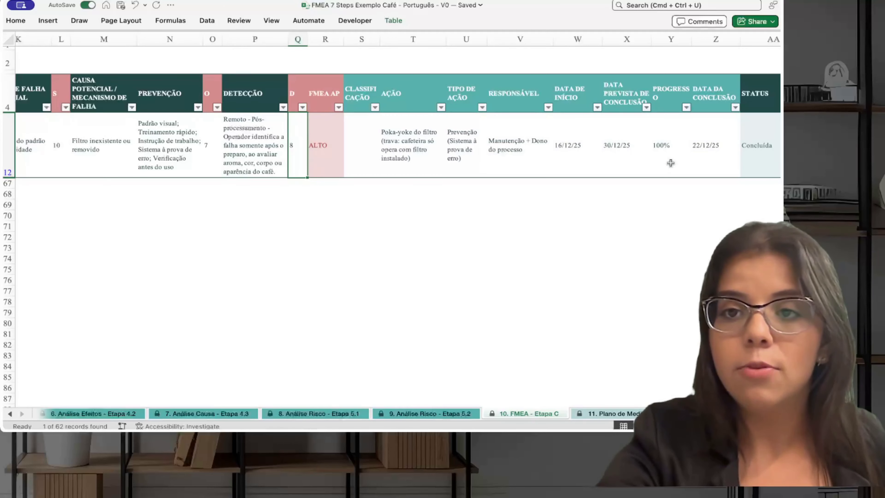
- Review the filter poka-yoke action against its N_D and N_FMEA_AP ratings, and clear the status filter
scroll(670, 163, "right", 7)
left_click(113, 148)
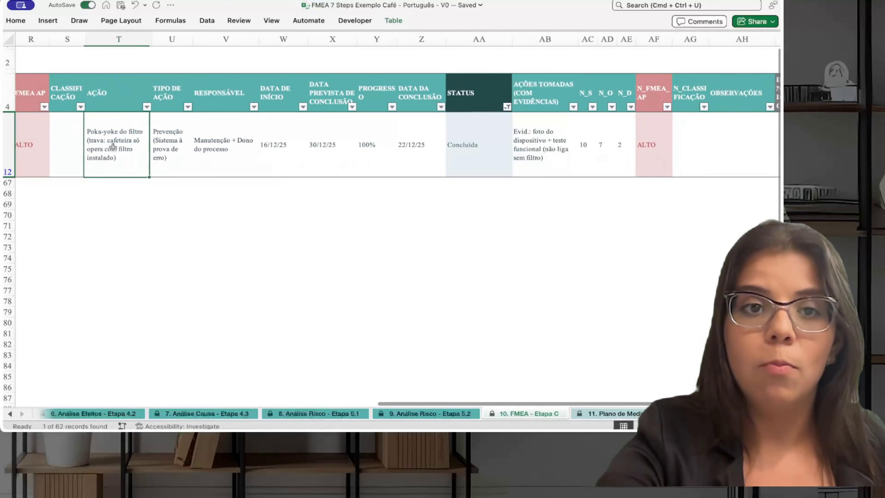
left_click(625, 152)
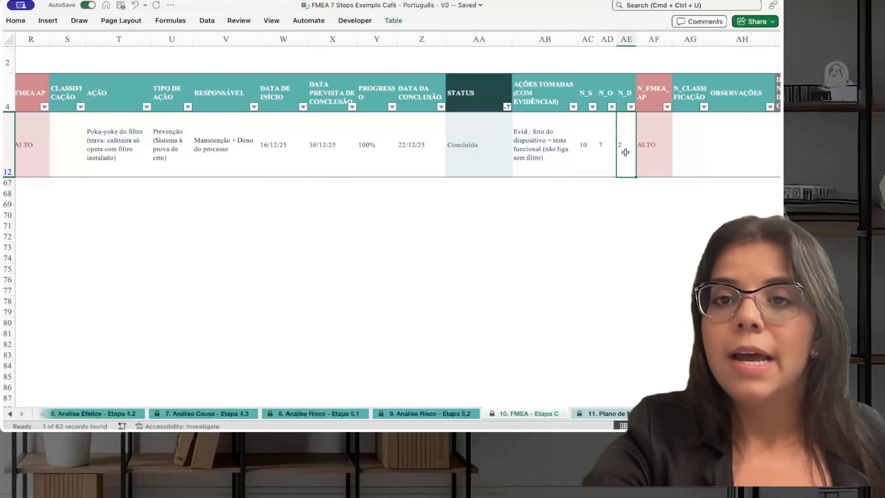
scroll(625, 152, "right", 4)
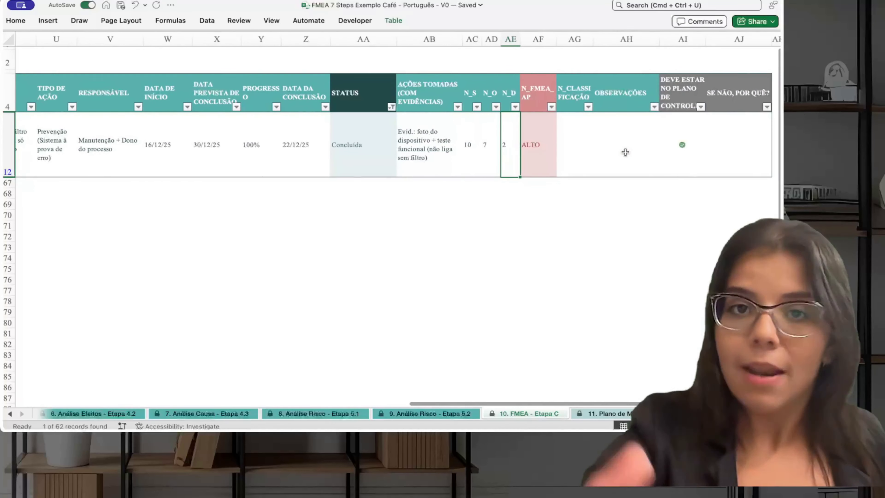
left_click(543, 154)
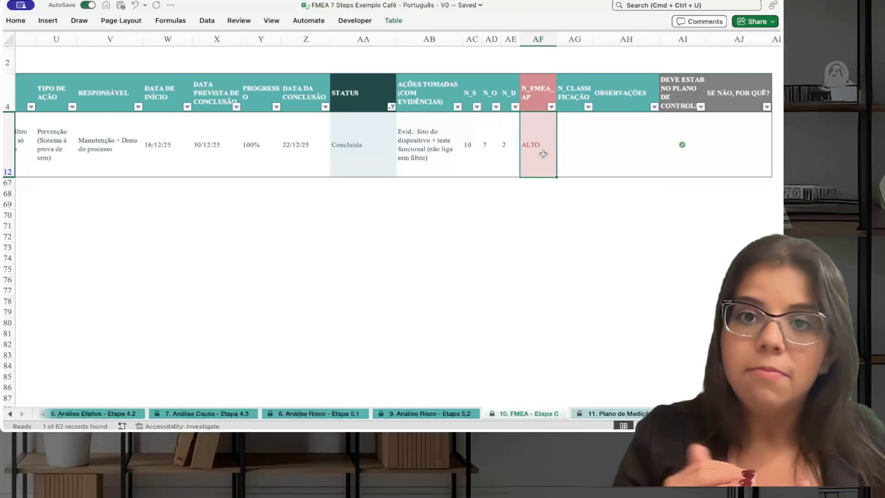
left_click(516, 159)
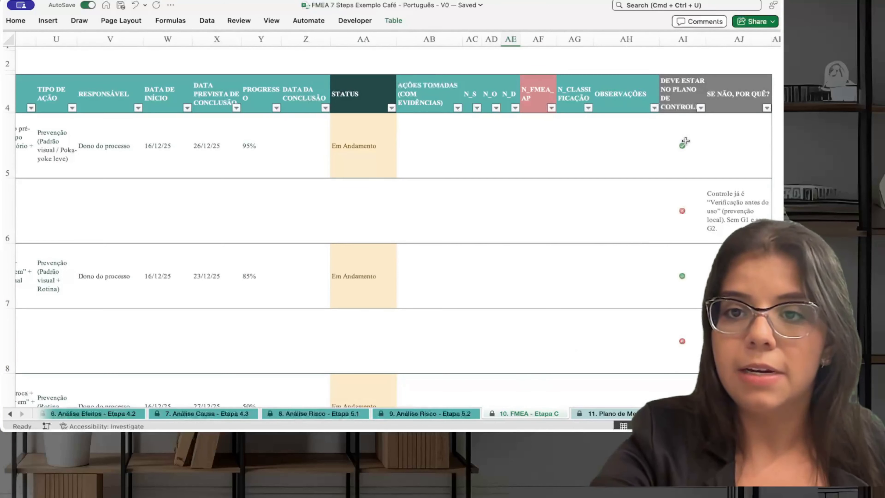
- Check which FMEA rows must be in the control plan and read the justification for the excluded row 6
left_click(684, 125)
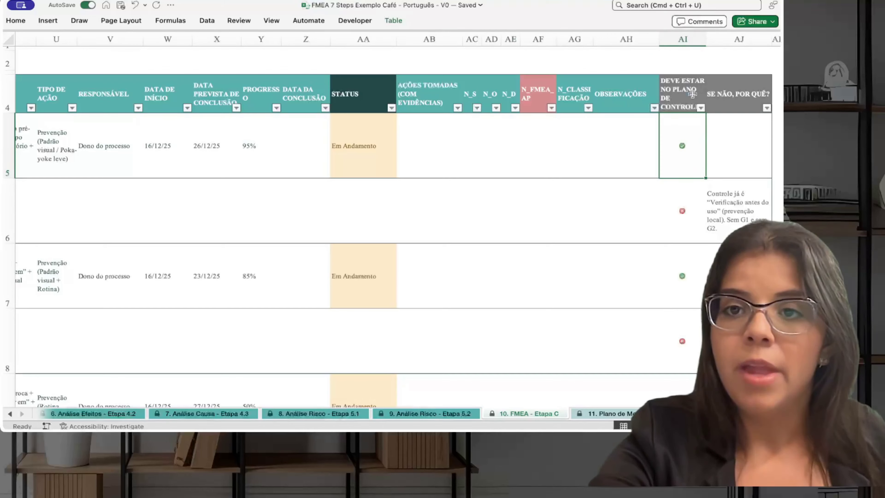
mouse_move(742, 142)
left_mouse_down()
mouse_move(683, 144)
mouse_move(702, 111)
mouse_move(740, 162)
left_mouse_up()
key("Down")
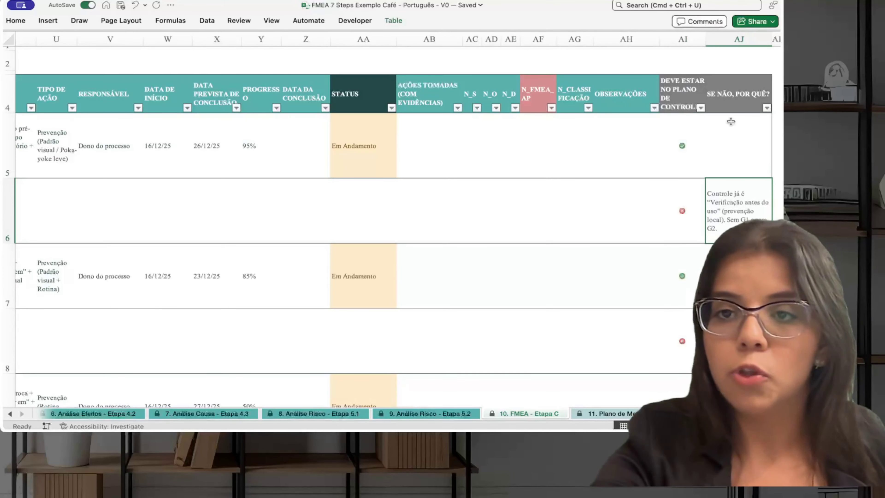
left_click(679, 217)
left_click(741, 218)
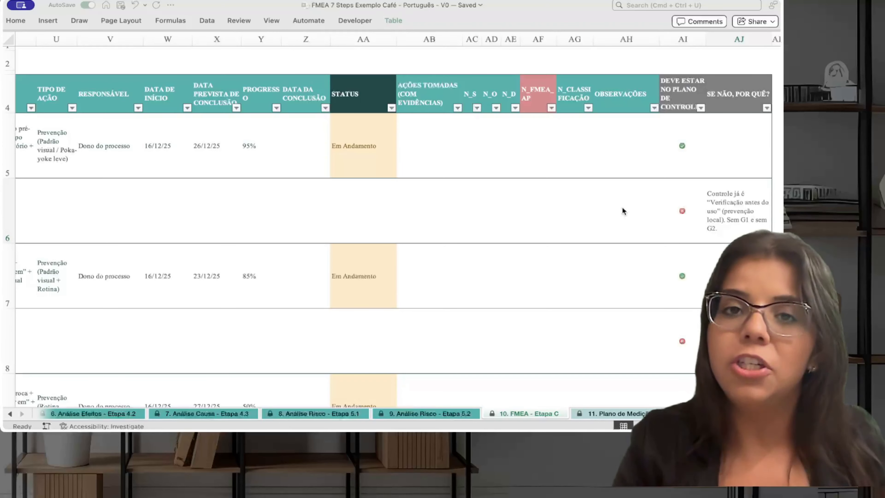
- Filter the FMEA table to the rows marked for the control plan, and undo that filter
left_click(680, 39)
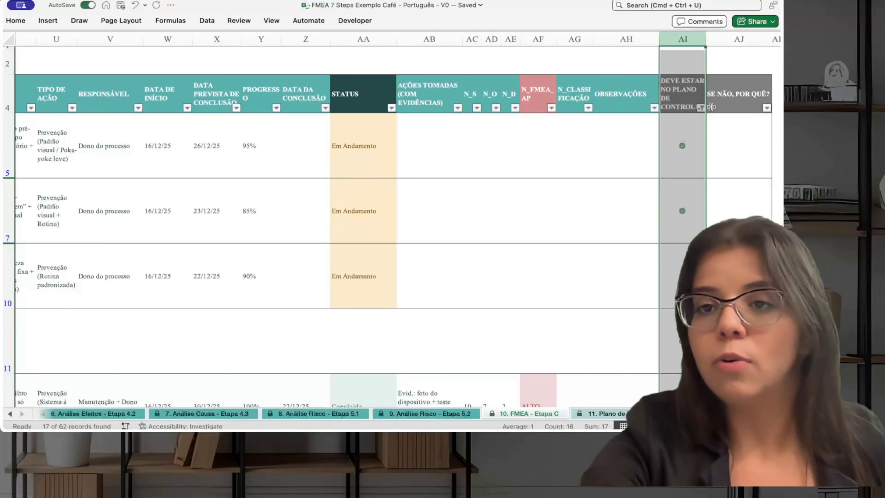
key("super+z")
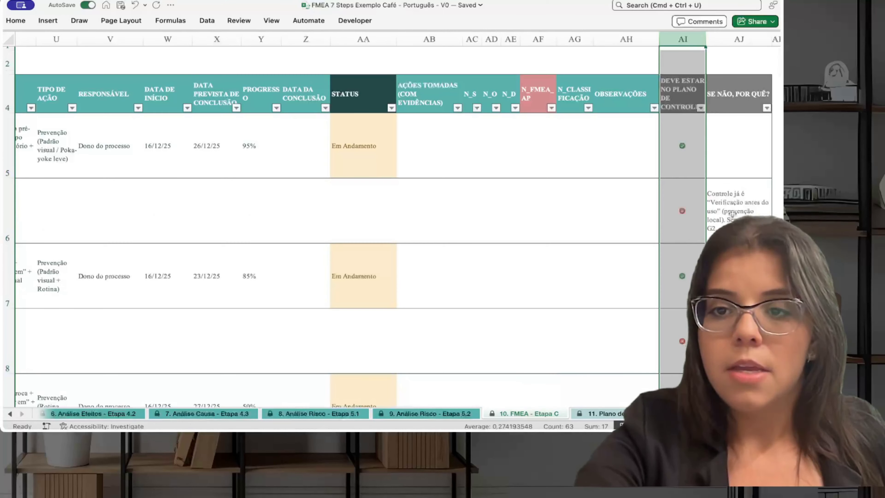
left_click(706, 210)
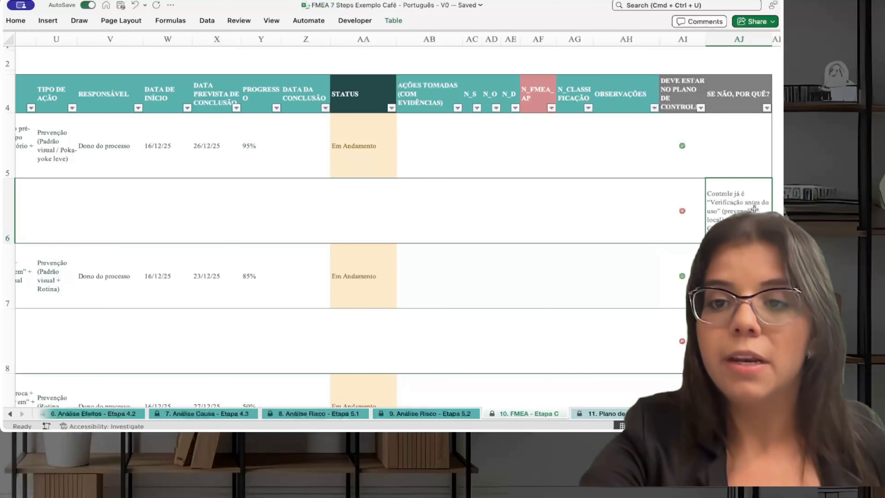
- Open the Etapa D measurement plan sheet and review the columns carried over from the FMEA and what will be controlled
left_click(587, 417)
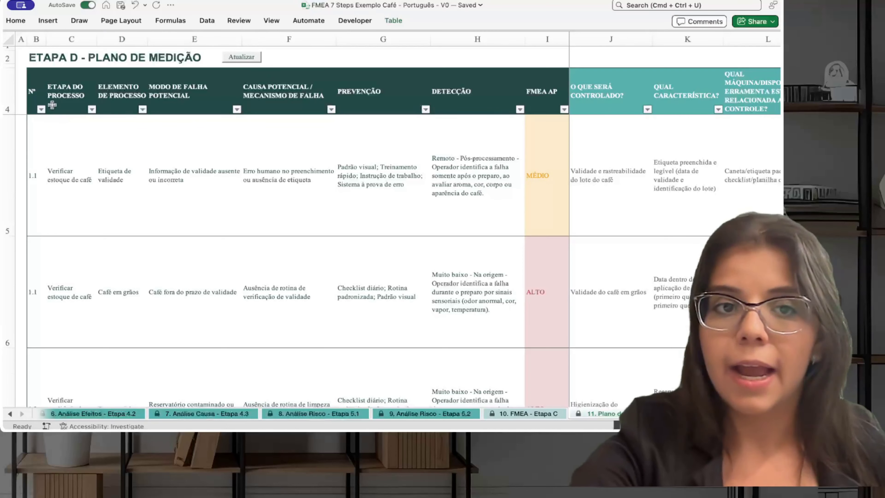
left_click_drag(58, 105, 539, 166)
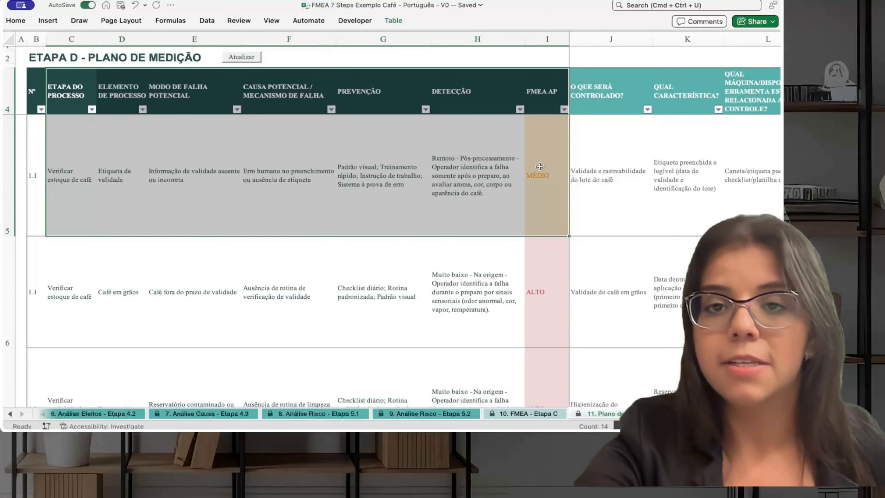
left_click(617, 161)
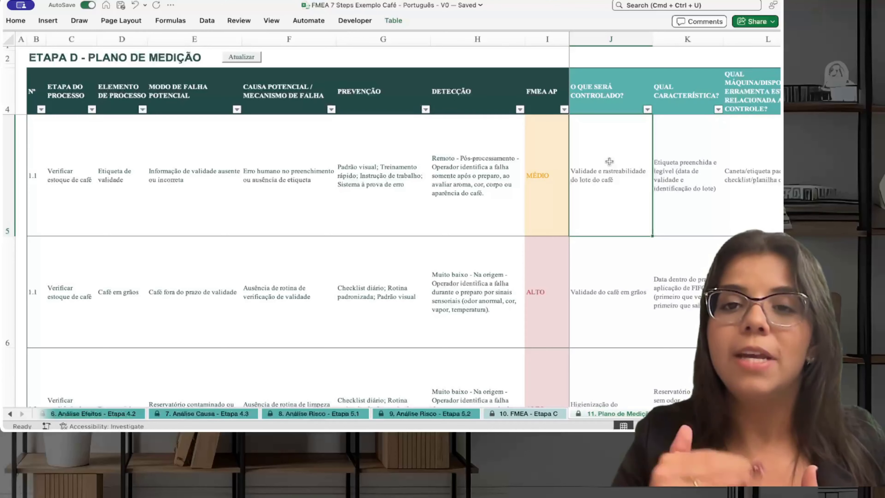
- Review the reaction plan and its responsible party for the first 1.1 row, on the validity label
scroll(608, 161, "right", 10)
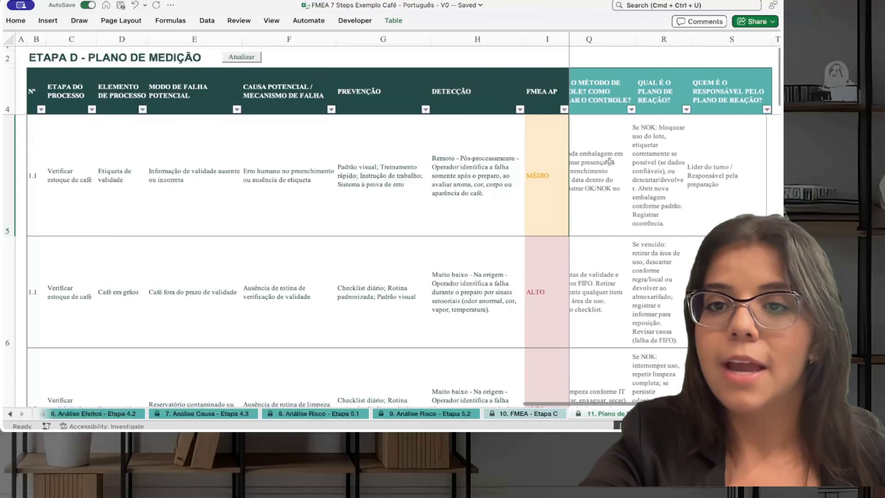
left_click(663, 189)
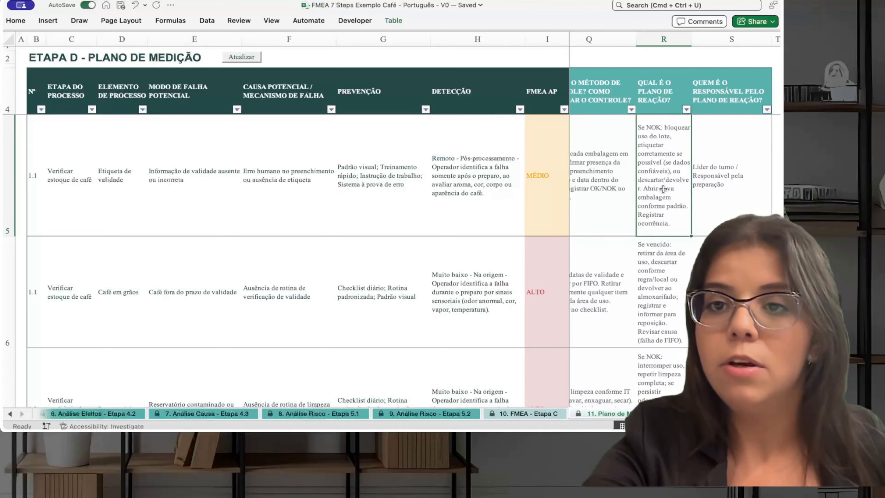
left_click_drag(730, 189, 652, 177)
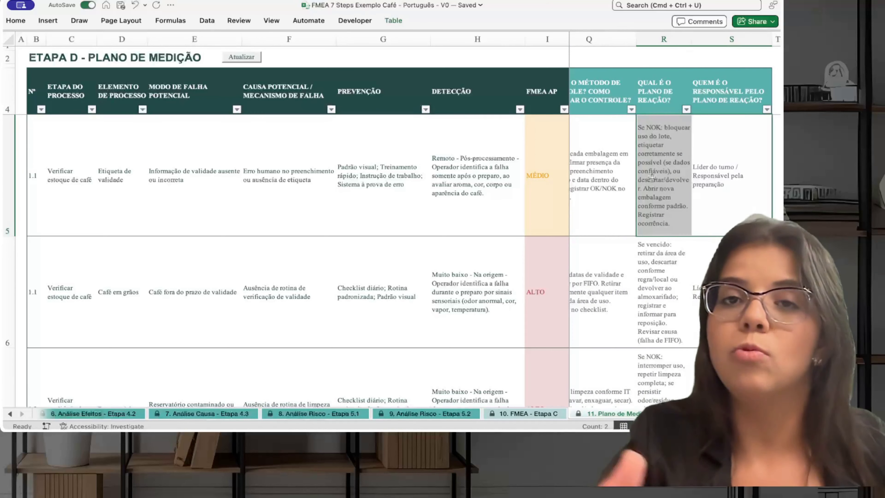
left_click(652, 178)
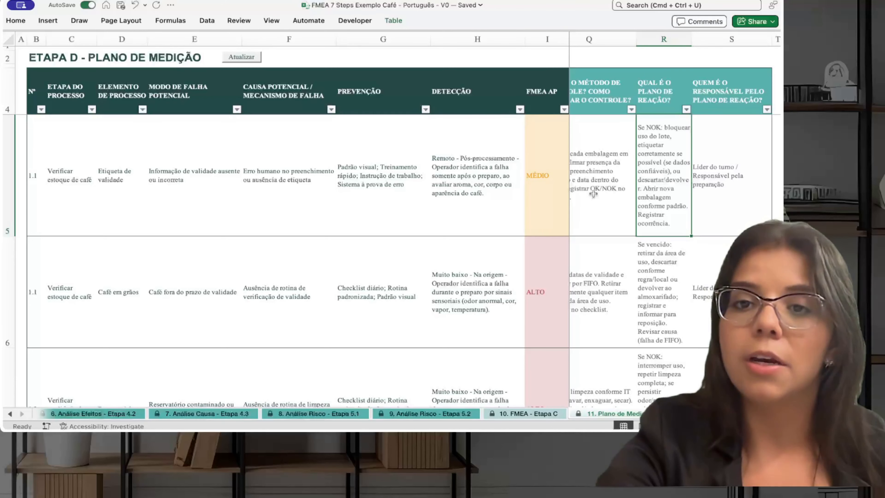
- Review the first 1.1 row's control fields, from what will be controlled through to the reaction plan
scroll(593, 194, "left", 6)
scroll(593, 193, "left", 2)
left_click(599, 175)
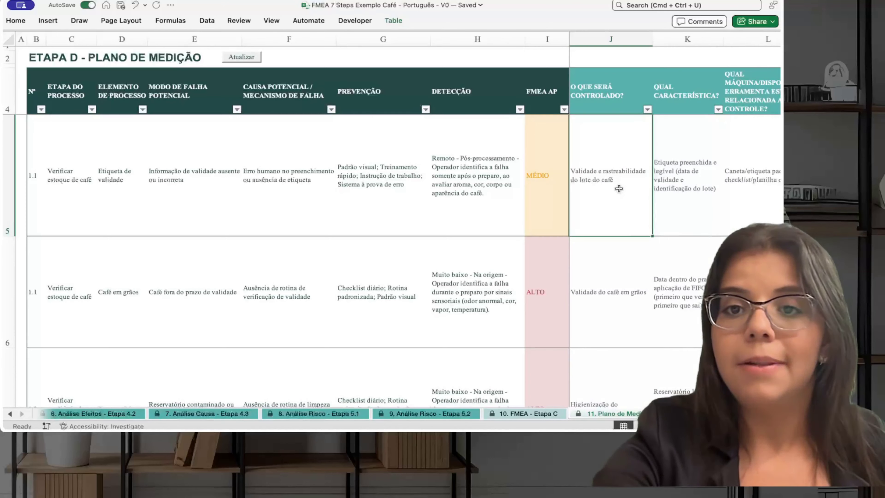
scroll(618, 188, "right", 8)
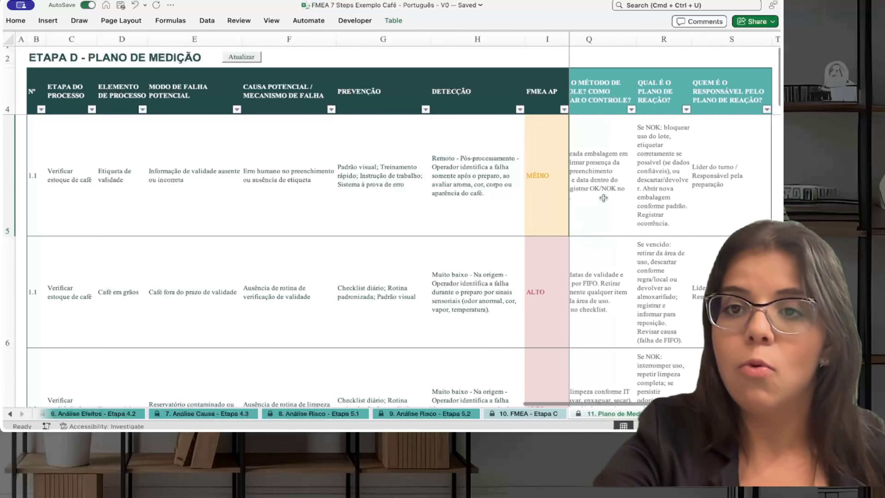
left_click(663, 156)
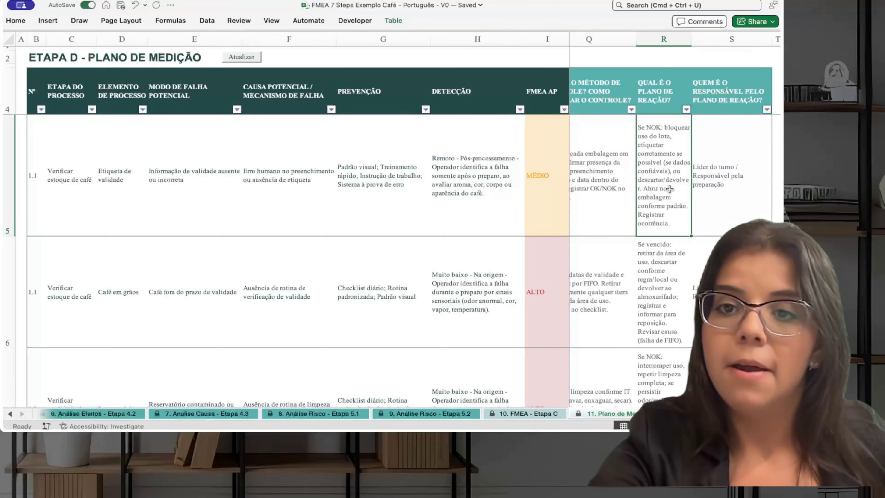
- Locate the step 1.2 row with the cause "Filtro inexistente ou removido" and check what will be controlled
scroll(669, 191, "down", 10)
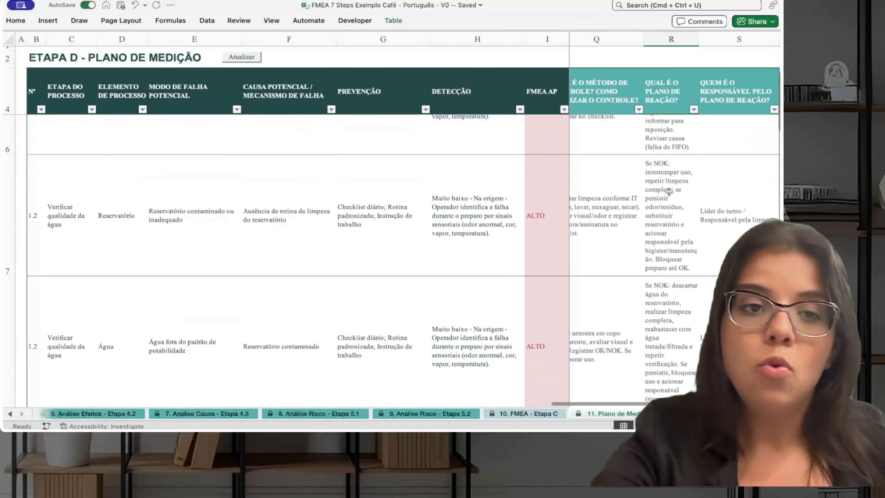
scroll(668, 191, "down", 5)
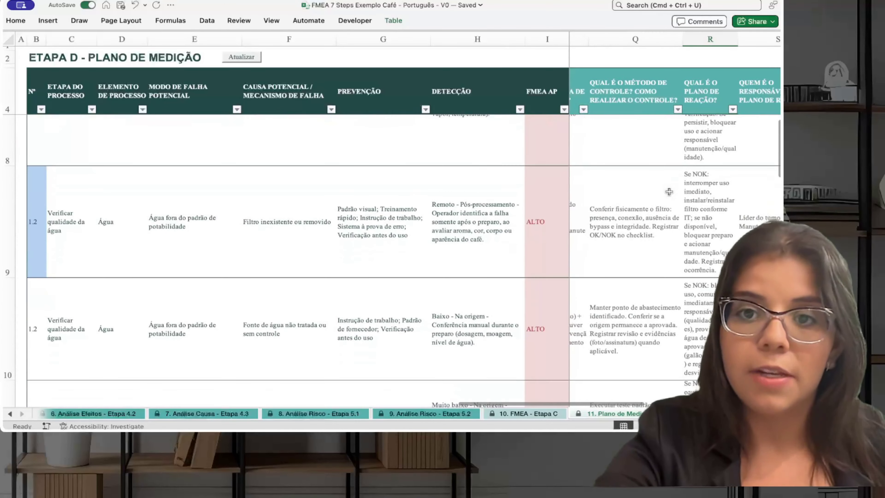
scroll(668, 191, "left", 2)
scroll(668, 191, "left", 8)
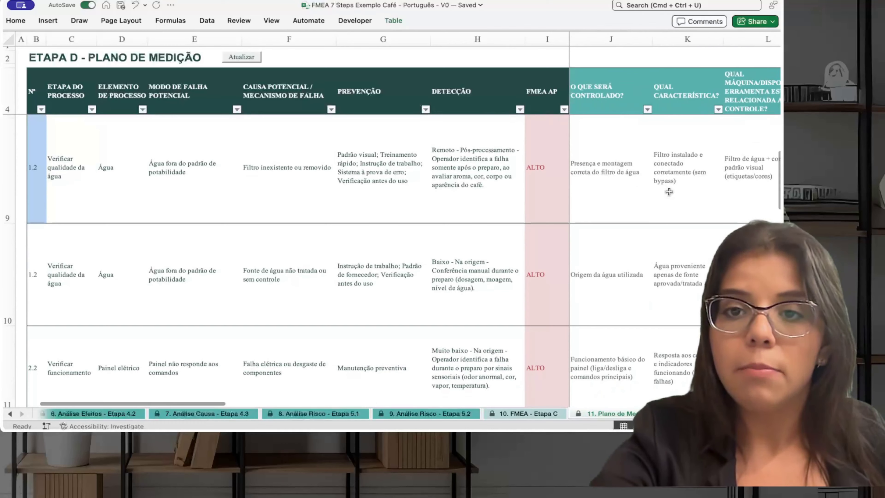
left_click(613, 193)
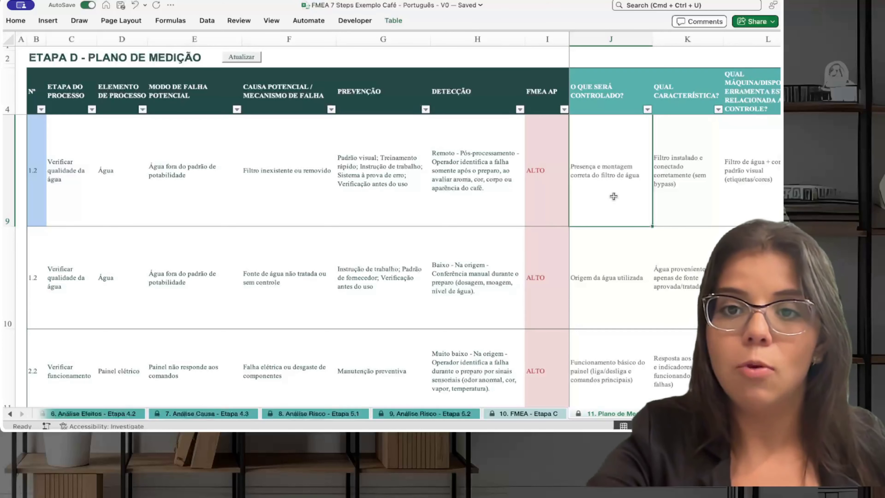
- Review the "Filtro inexistente ou removido" row's characteristic, related device, control tolerance, measurement technique, sample size and control frequency
key("Right")
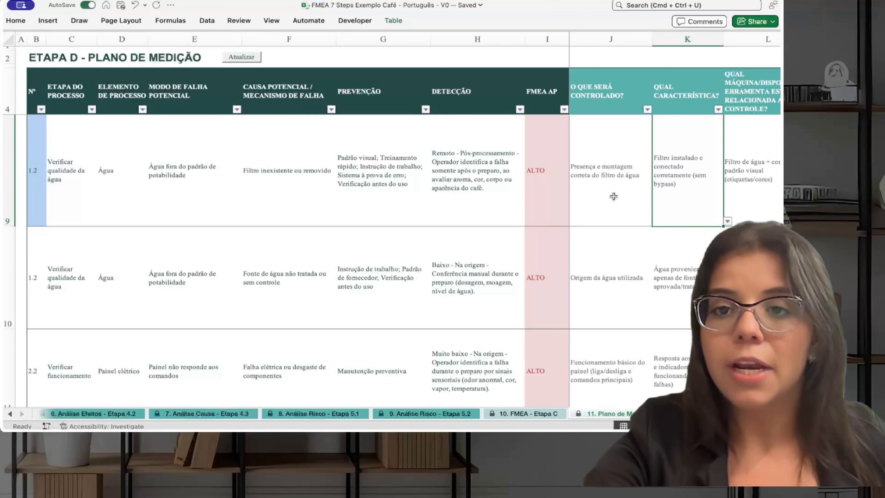
key("Right")
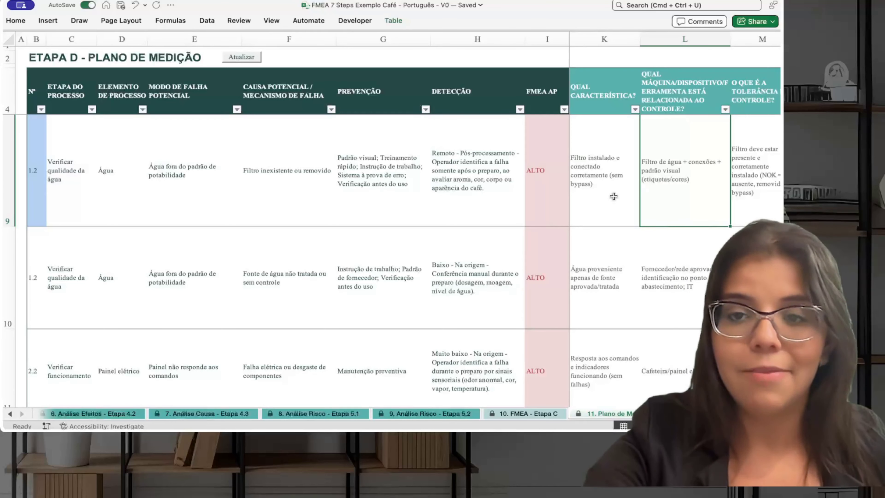
key("Right")
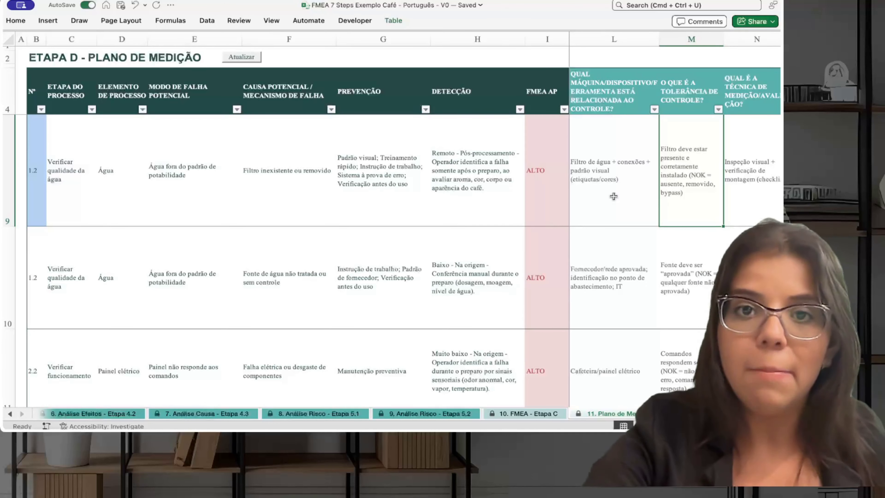
key("Right")
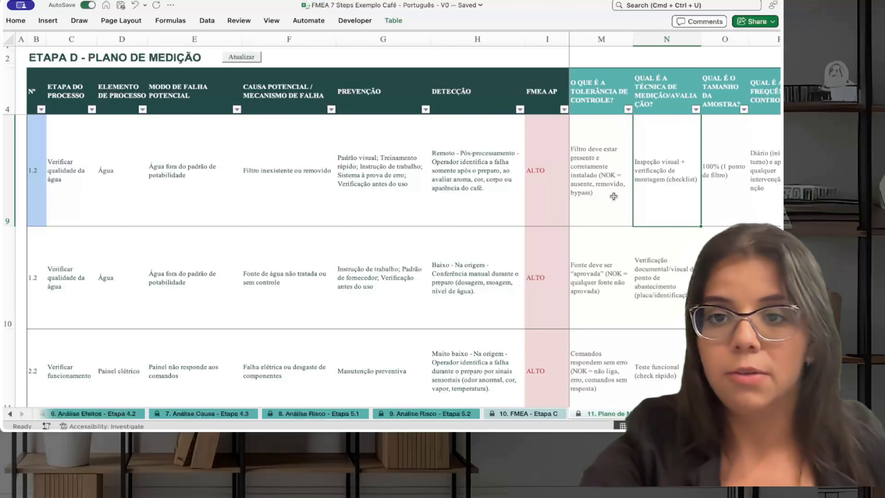
key("Right")
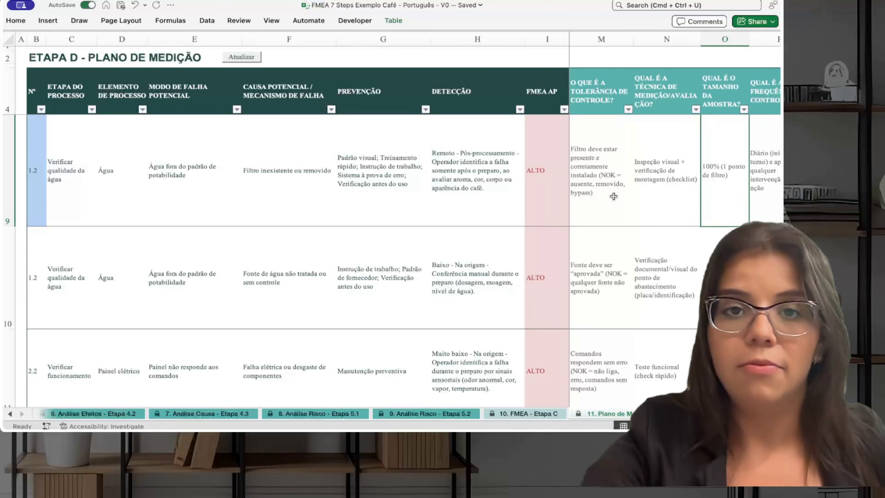
key("Right")
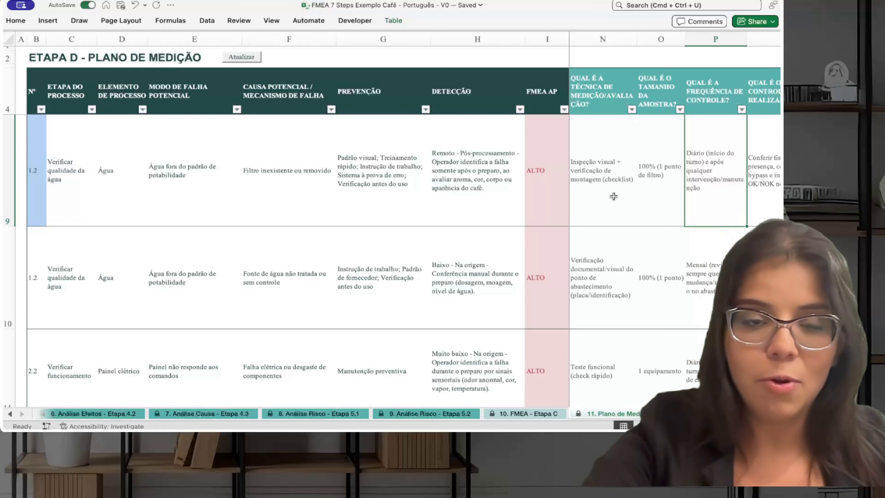
- Check the same row's control method, reaction plan and the party responsible for the reaction plan
key("Right")
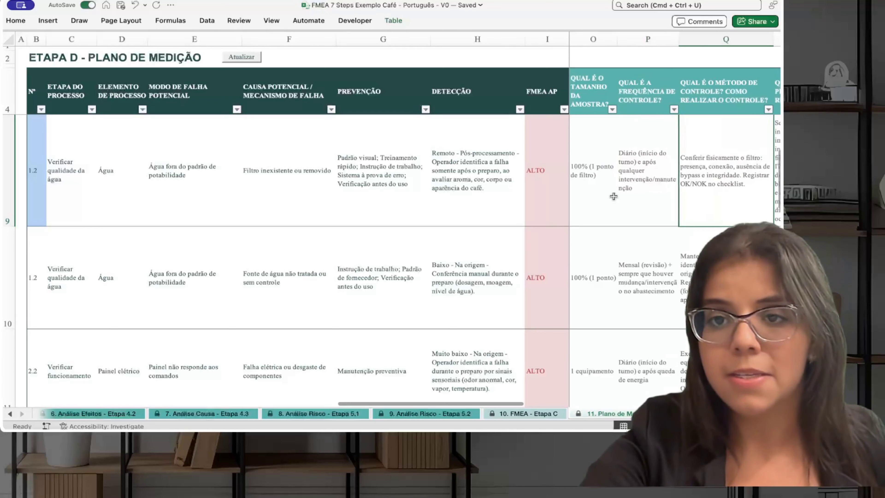
scroll(613, 196, "right", 1)
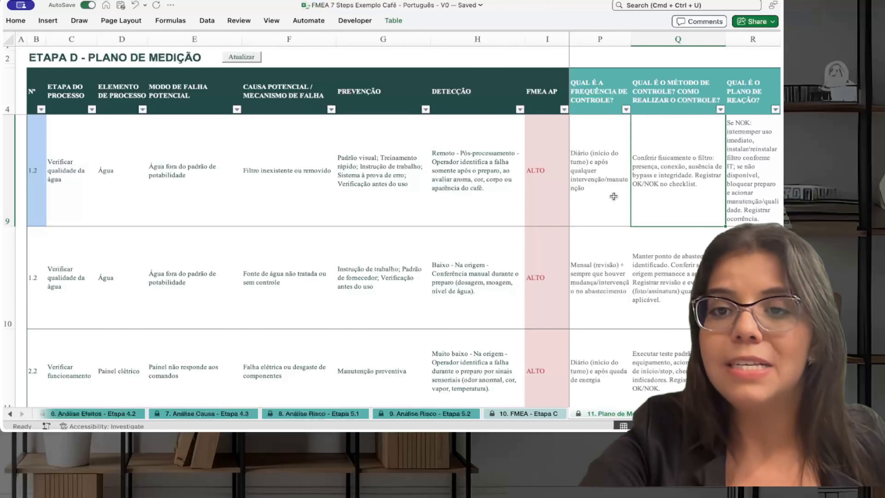
key("Right")
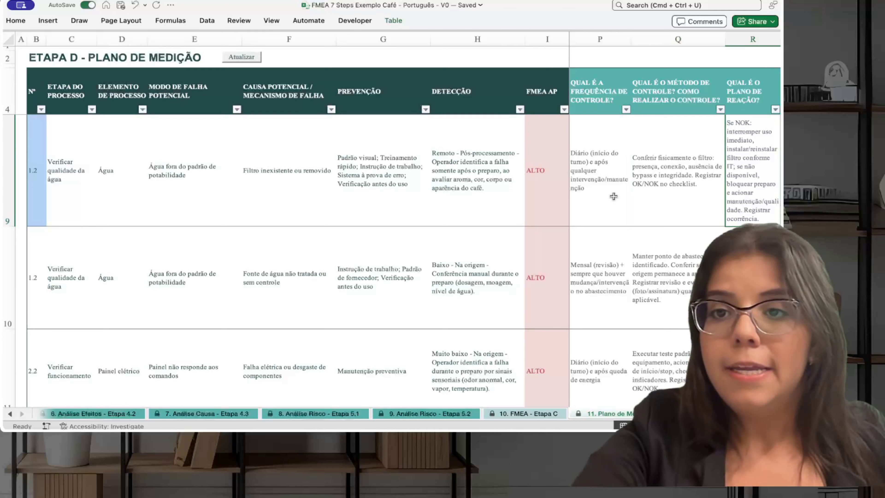
scroll(613, 197, "right", 1)
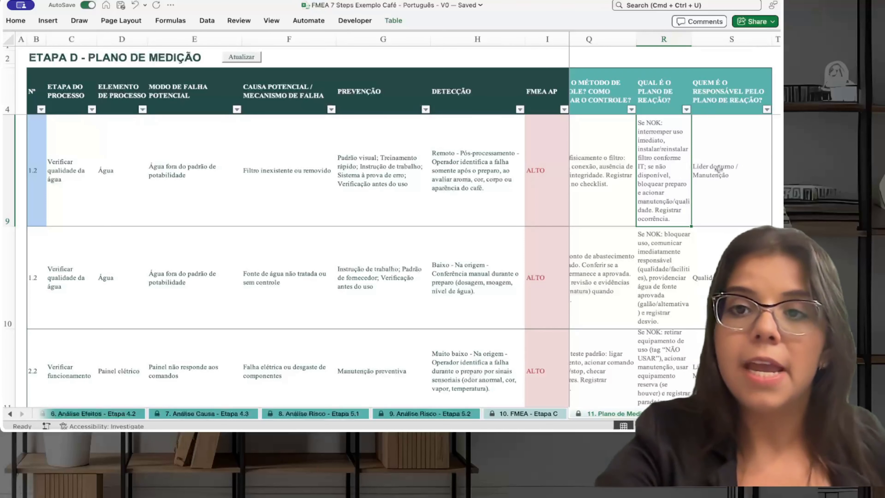
left_click(767, 177)
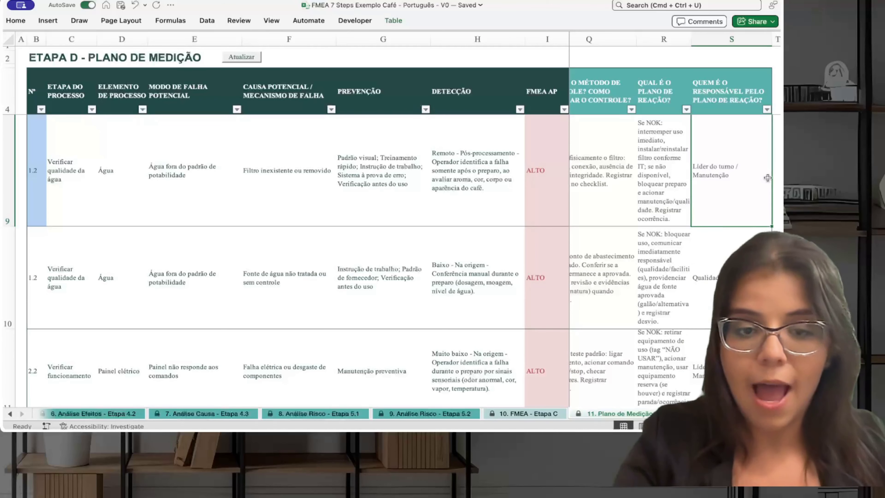
- Switch to the browser and open the FMEA file download link from the "FMEA na Prática" YouTube video description
key("super+Tab")
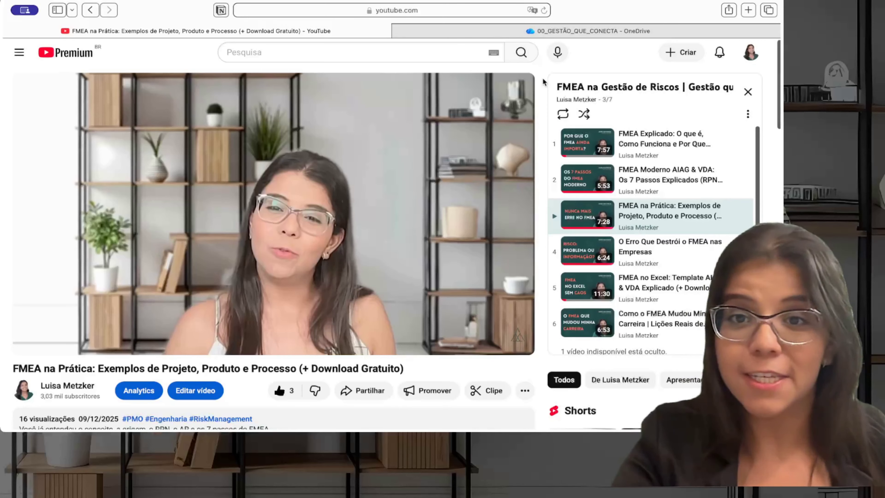
scroll(543, 82, "down", 10)
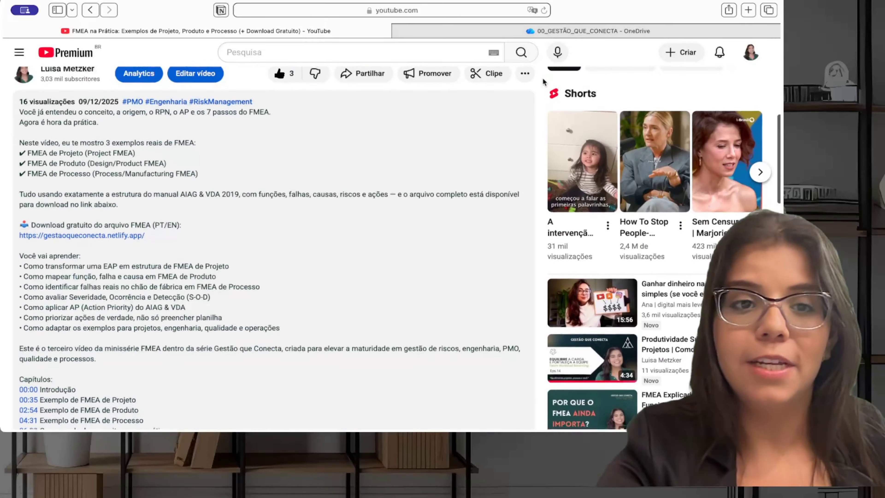
scroll(542, 79, "up", 3)
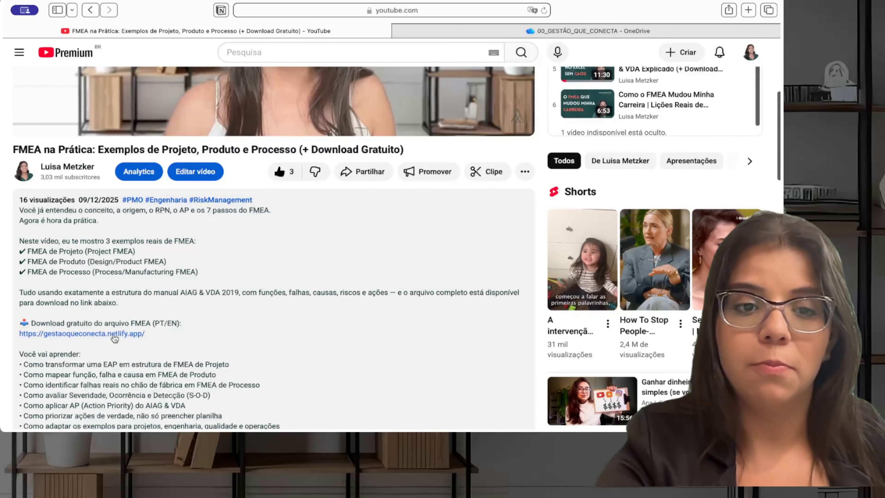
left_click(114, 334)
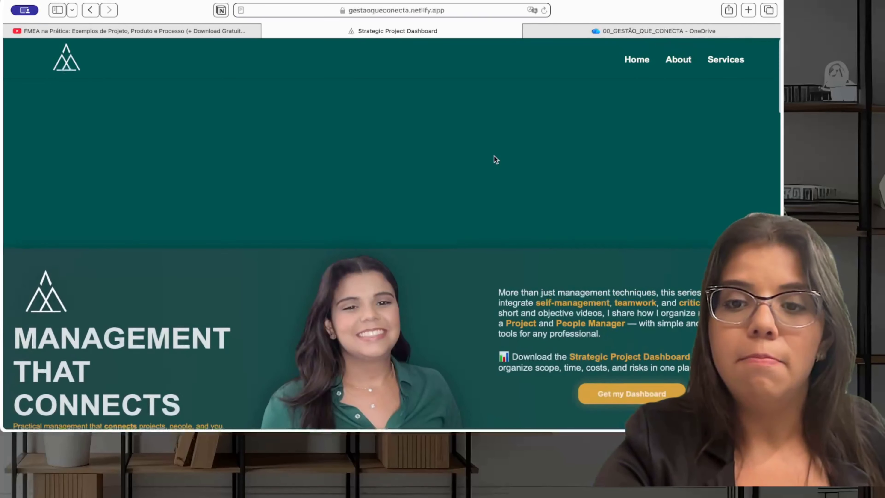
- Open the Strategic Project Dashboard sign-up form and go through its name, last name and email fields without filling them in
left_click(632, 333)
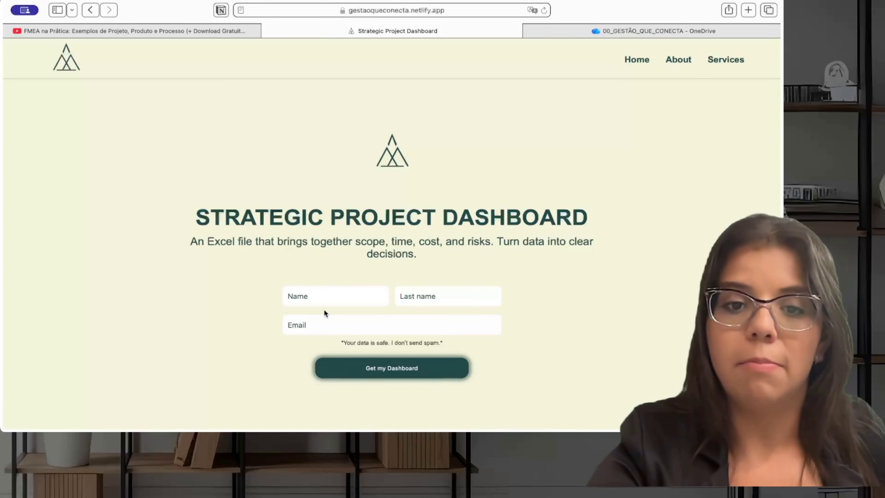
left_click(320, 298)
left_click(444, 295)
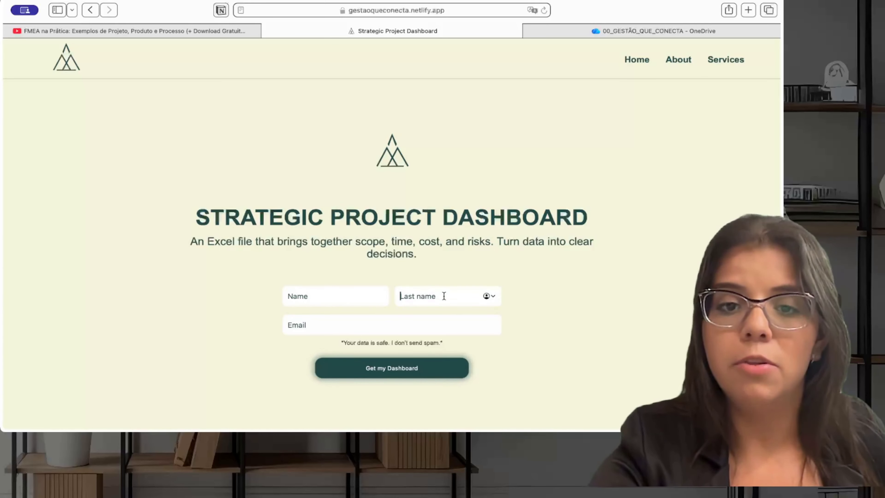
left_click(391, 326)
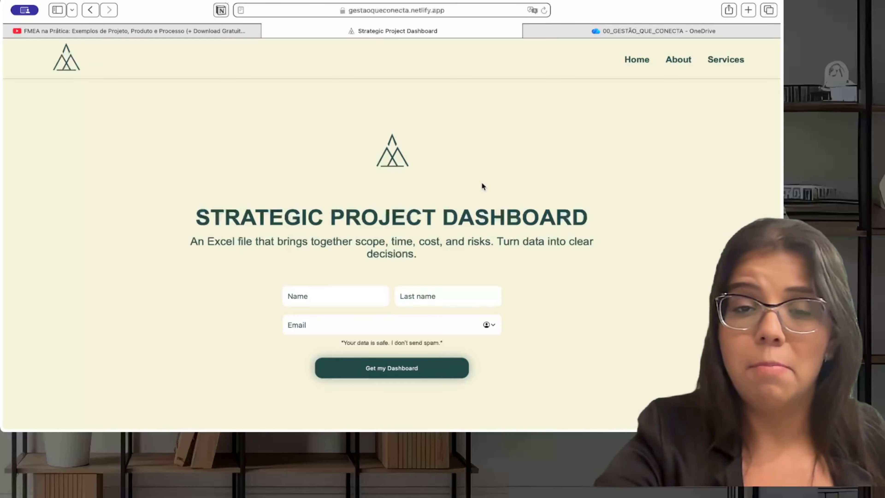
- Switch to OneDrive and open the 13_GESTÃO_RISCOS_FMEA folder inside 00_DASHBOARD_ESTRATÉGICO_PROJETOS
left_click(589, 28)
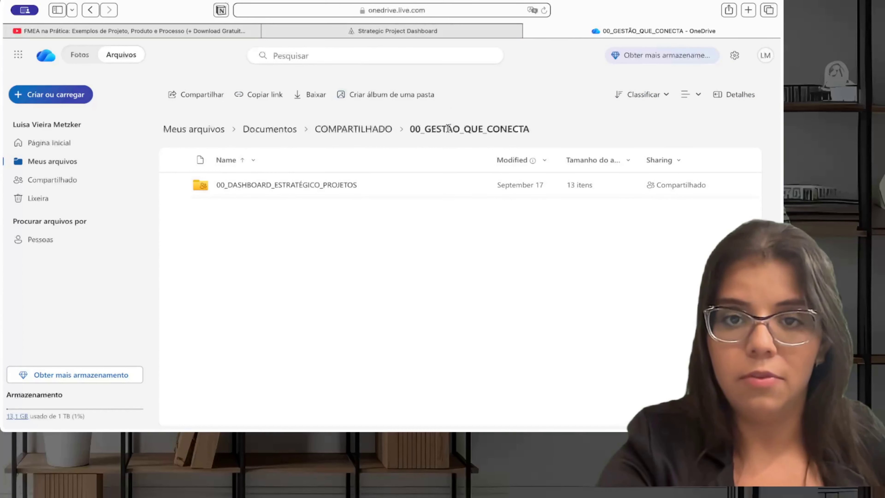
left_click(293, 186)
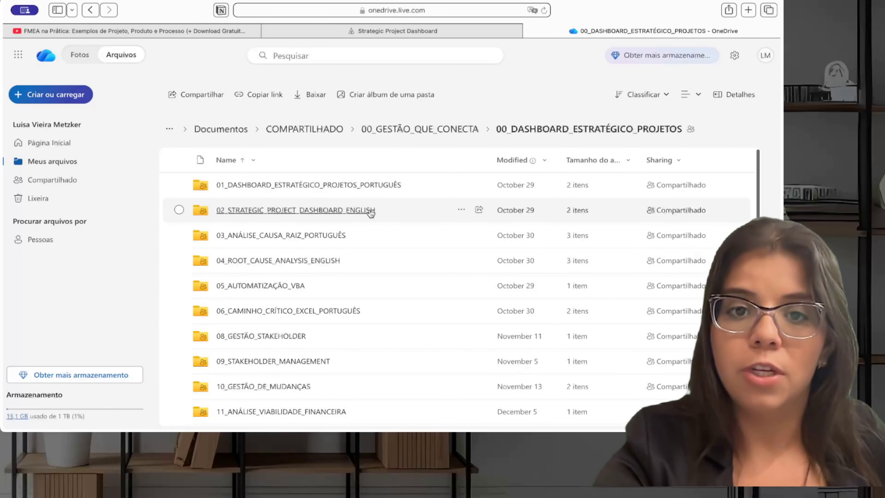
scroll(369, 214, "down", 3)
scroll(370, 212, "up", 3)
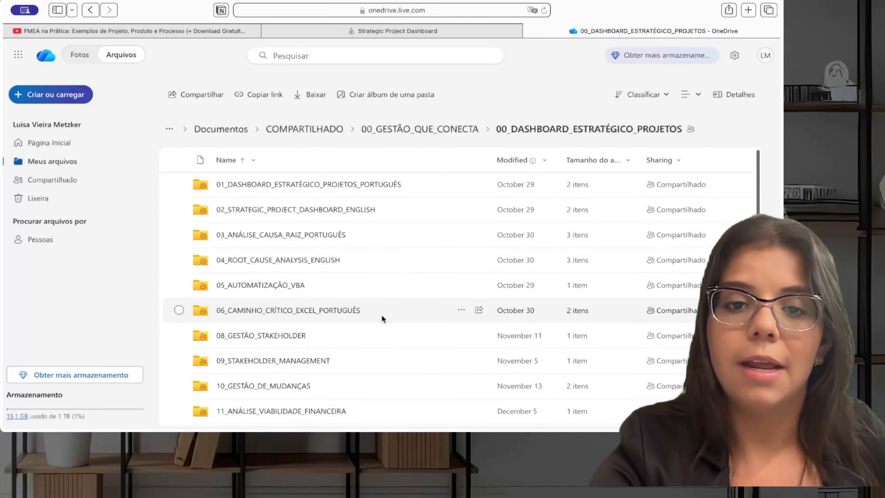
scroll(381, 315, "down", 3)
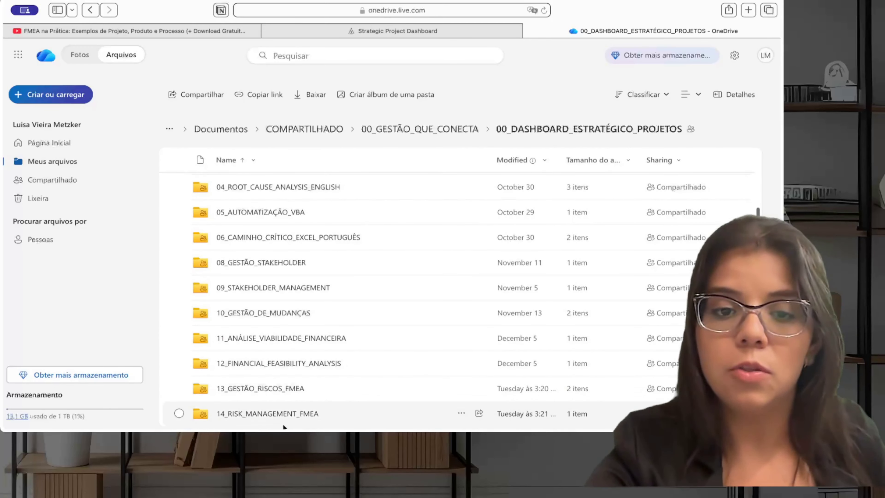
left_click(259, 389)
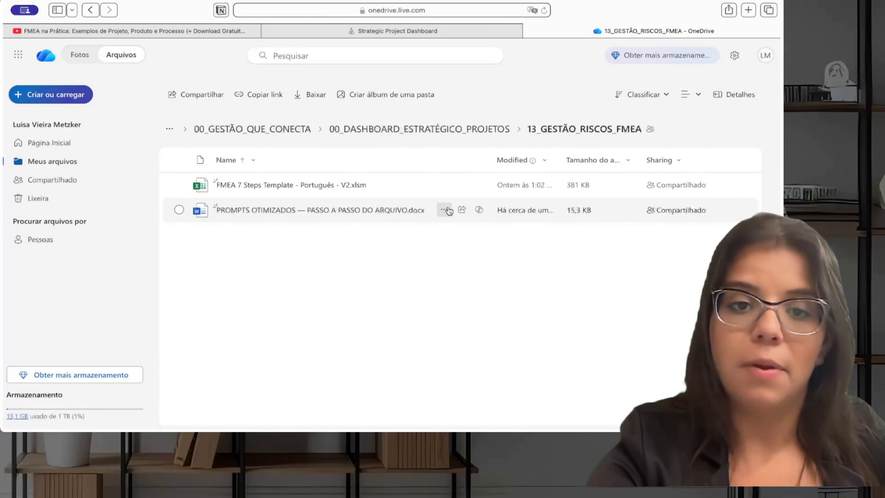
- Open the document "PROMPTS OTIMIZADOS — PASSO A PASSO DO ARQUIVO.docx" in the browser
left_click(445, 210)
mouse_move(557, 162)
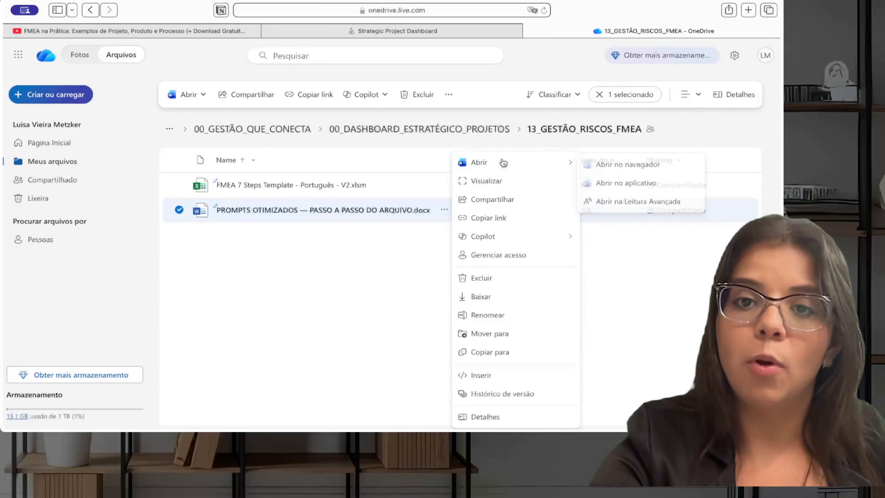
left_click(632, 165)
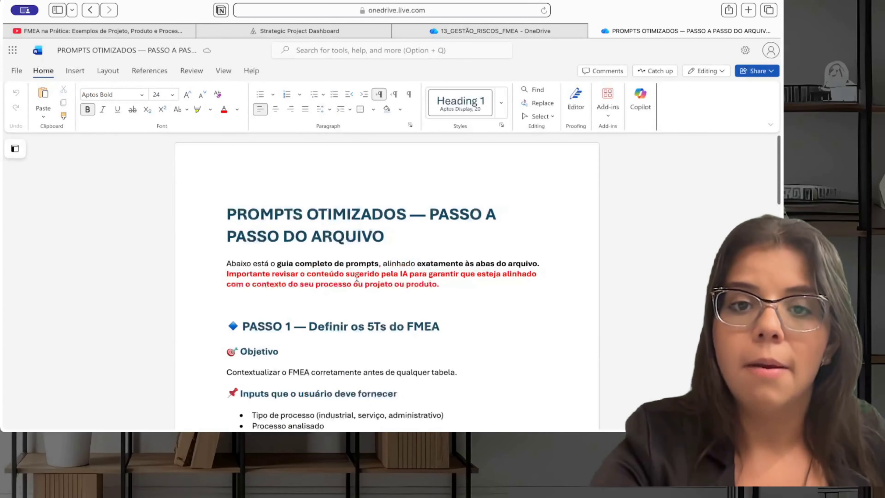
- Skim PASSO 1 of the prompt guide and review the red notice about checking AI-suggested content against the process context
scroll(356, 277, "down", 5)
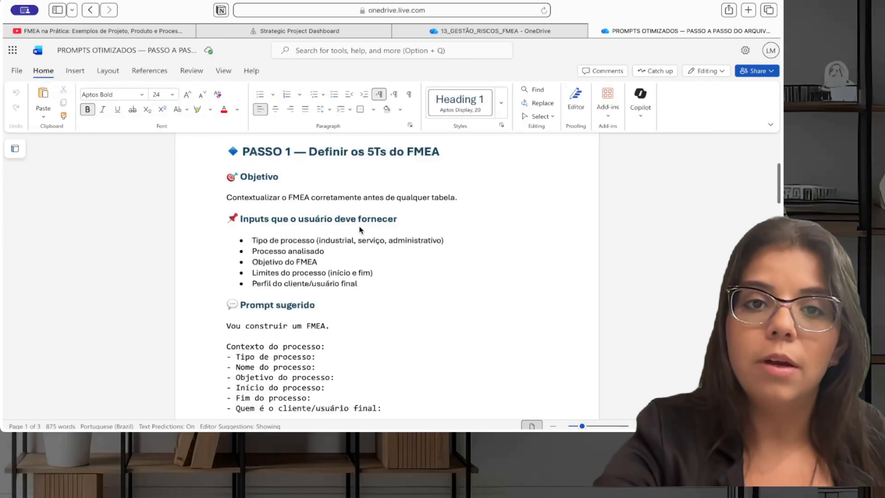
scroll(309, 209, "down", 3)
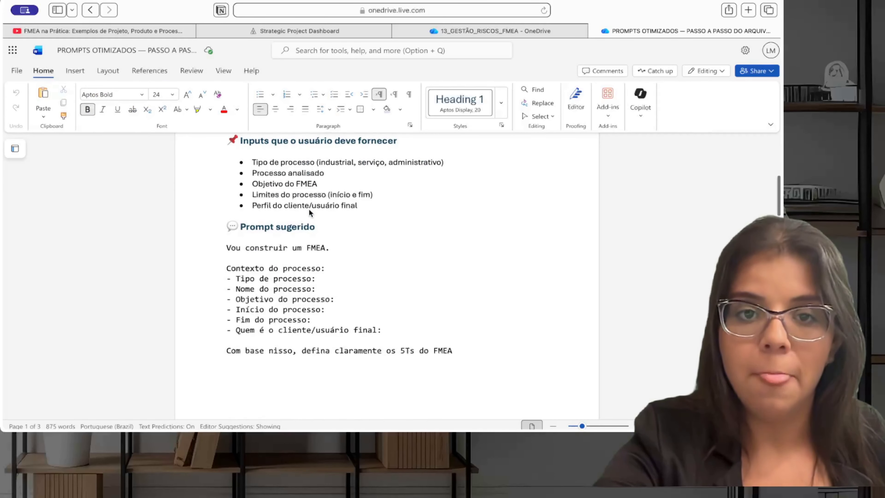
scroll(309, 209, "up", 5)
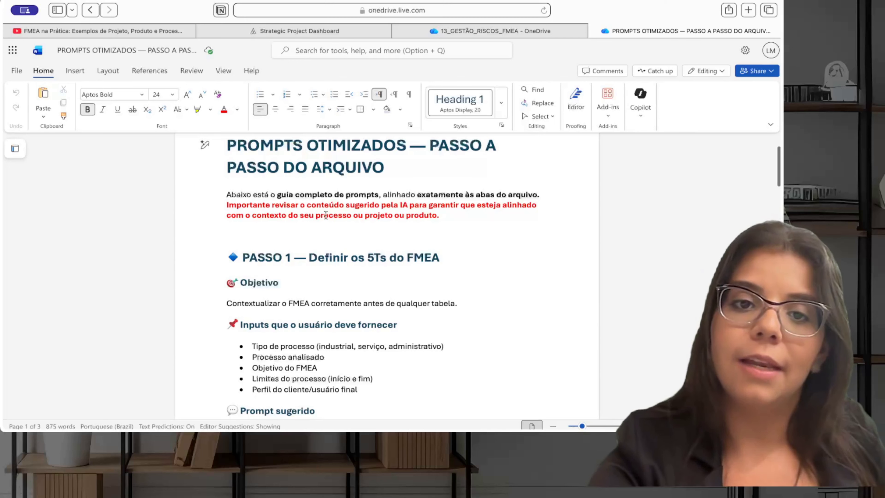
left_click_drag(348, 216, 282, 216)
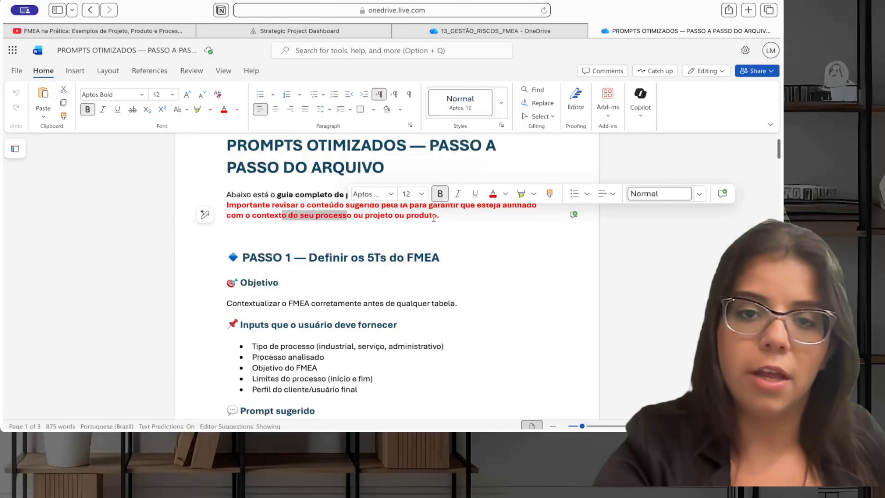
left_click(433, 216)
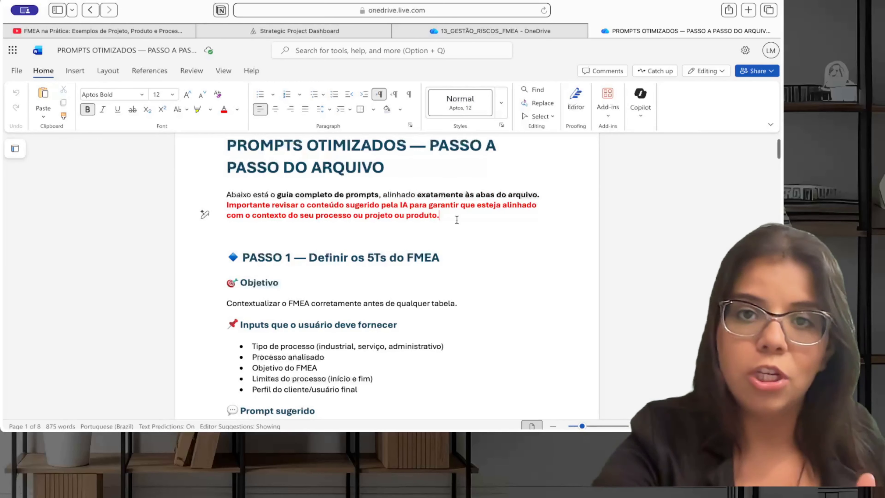
- Review PASSO 1 of the prompt guide: its objective, the inputs the user must supply, and the suggested prompt's process context fields
scroll(418, 251, "down", 5)
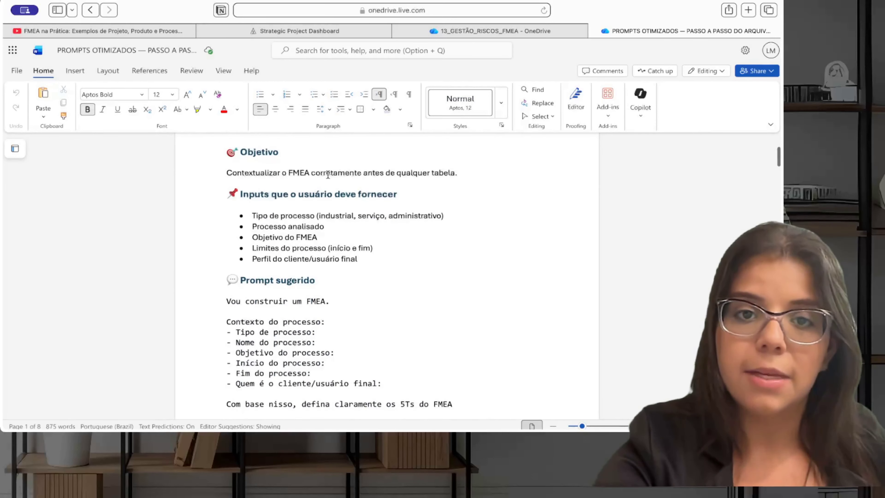
left_click_drag(260, 174, 361, 175)
scroll(361, 176, "up", 2)
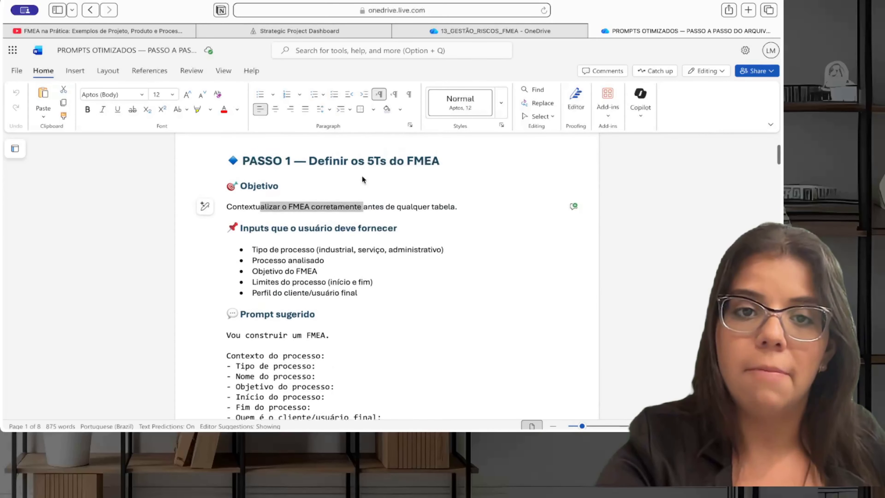
scroll(359, 197, "down", 3)
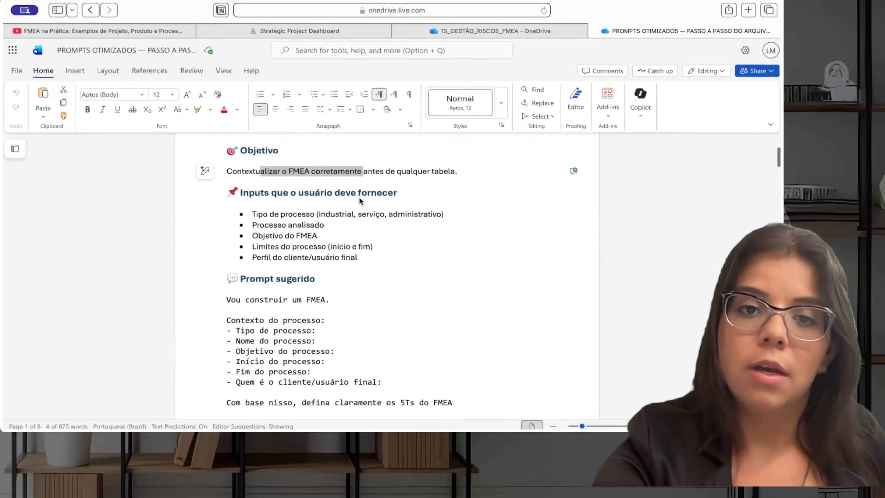
left_click(270, 193)
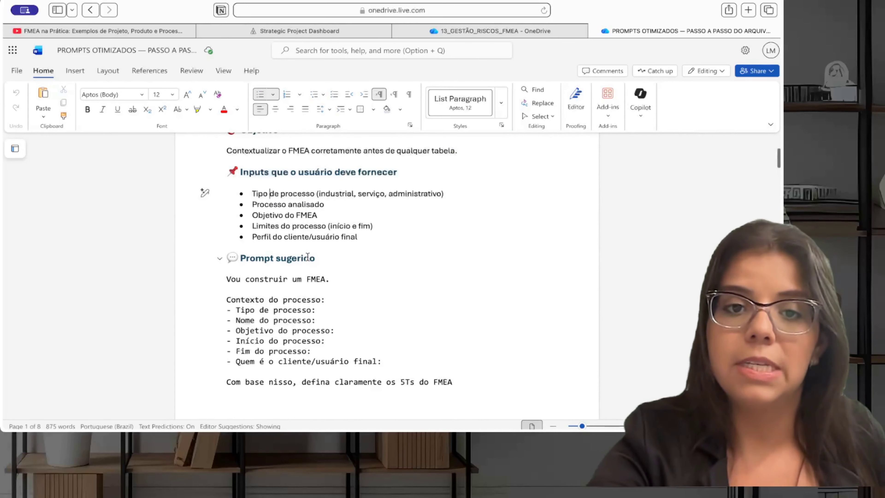
scroll(307, 256, "down", 2)
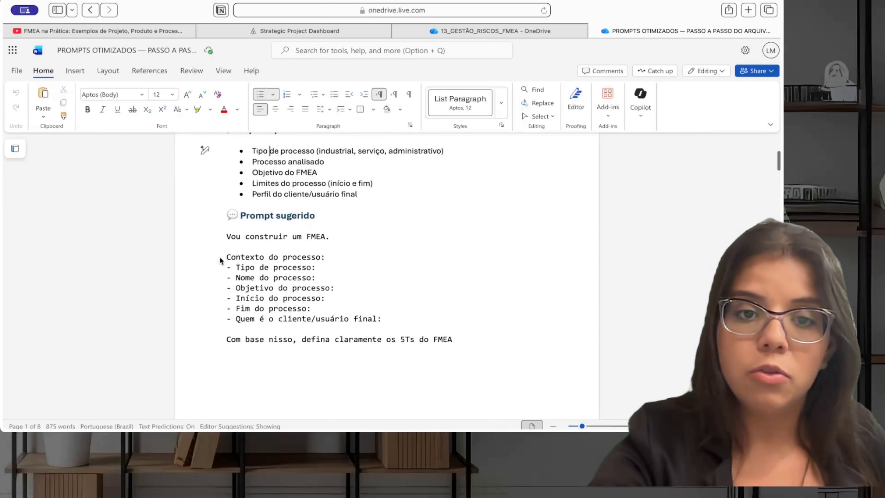
left_click_drag(227, 236, 431, 318)
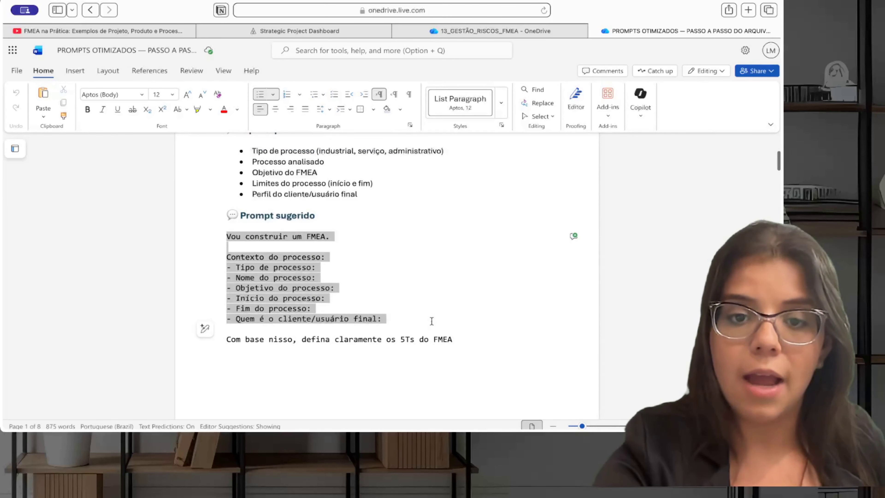
left_click(469, 320)
scroll(348, 181, "up", 2)
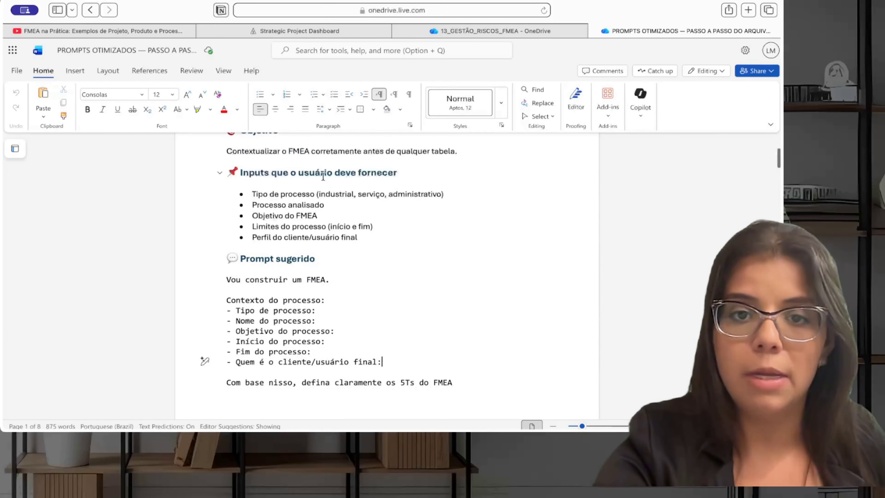
scroll(377, 243, "down", 5)
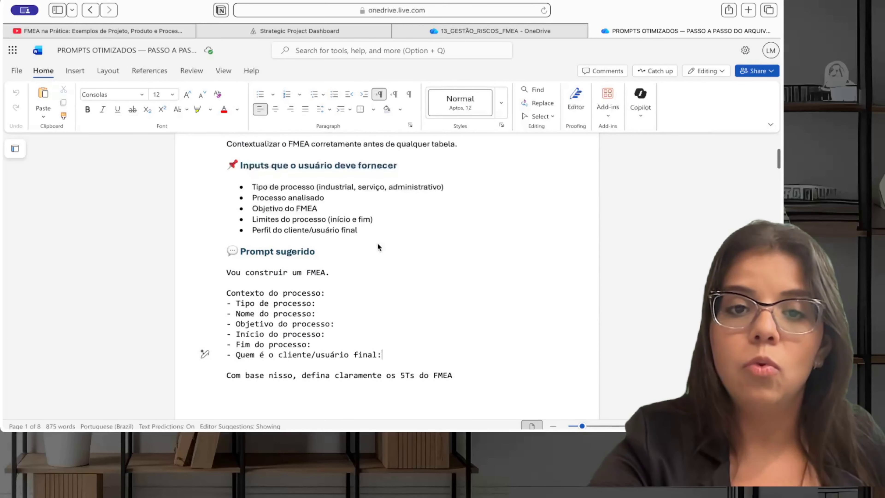
- Skim the remaining prompts from PASSO 2 to PASSO 12 — Plano de Medição, and close the prompt guide document
scroll(377, 242, "down", 10)
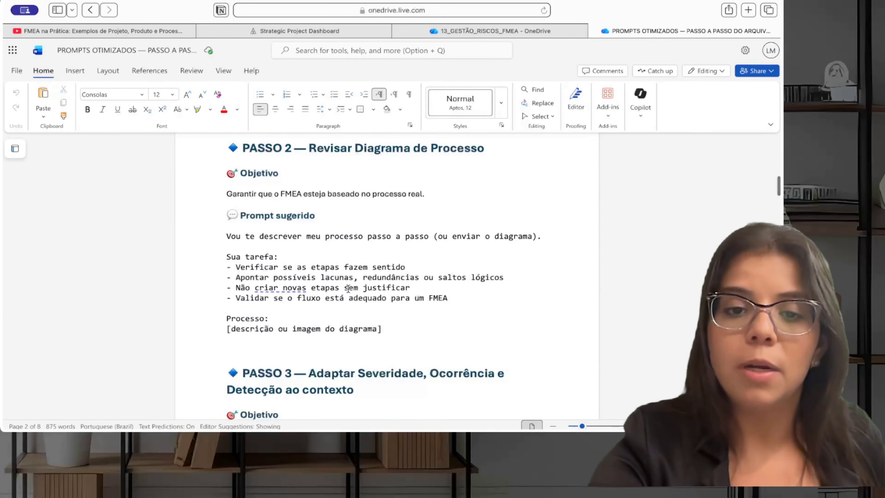
scroll(347, 288, "down", 15)
scroll(349, 289, "down", 20)
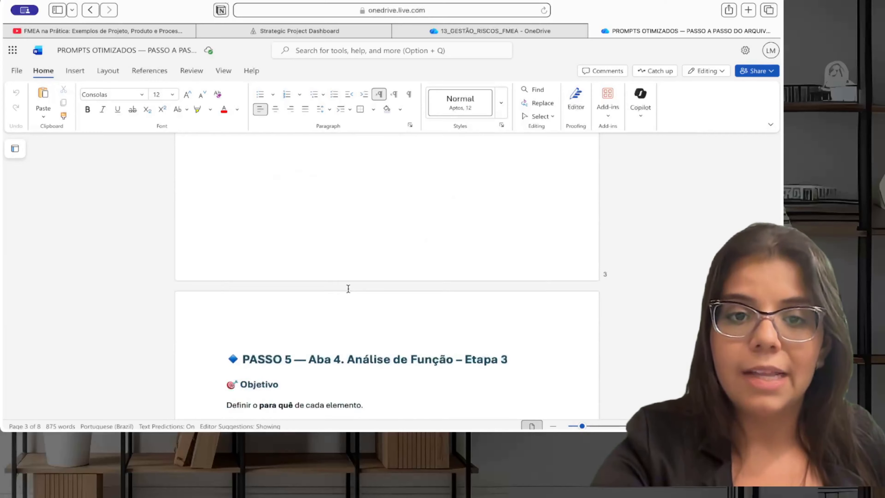
scroll(348, 288, "down", 20)
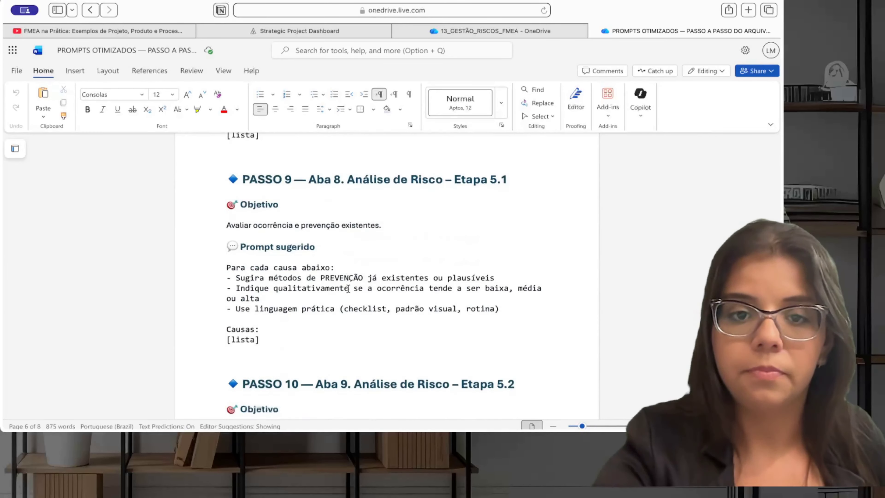
scroll(348, 289, "up", 7)
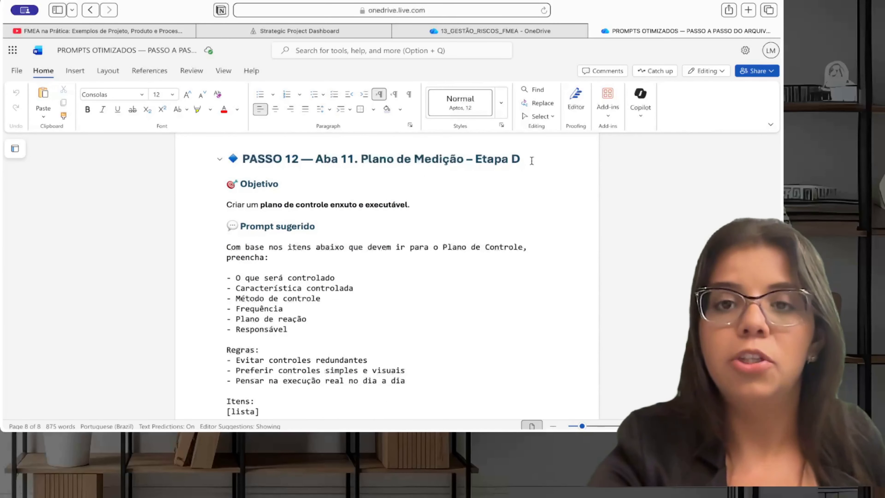
left_click(335, 228)
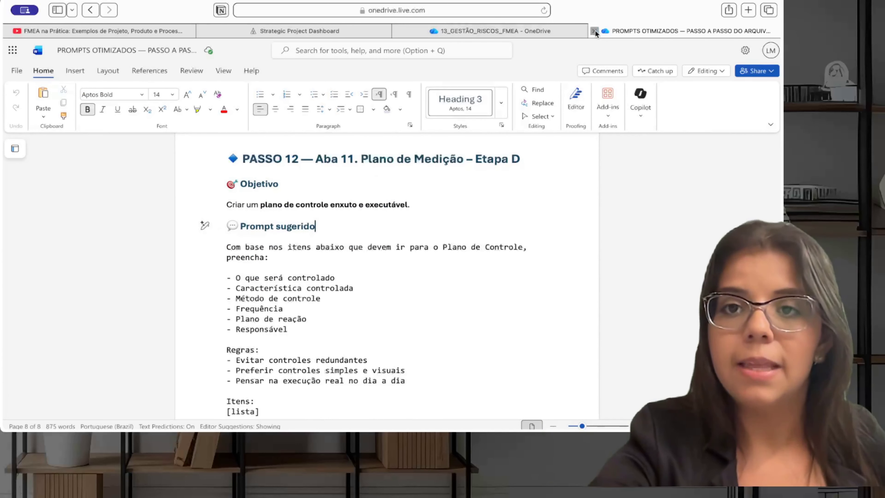
left_click(594, 31)
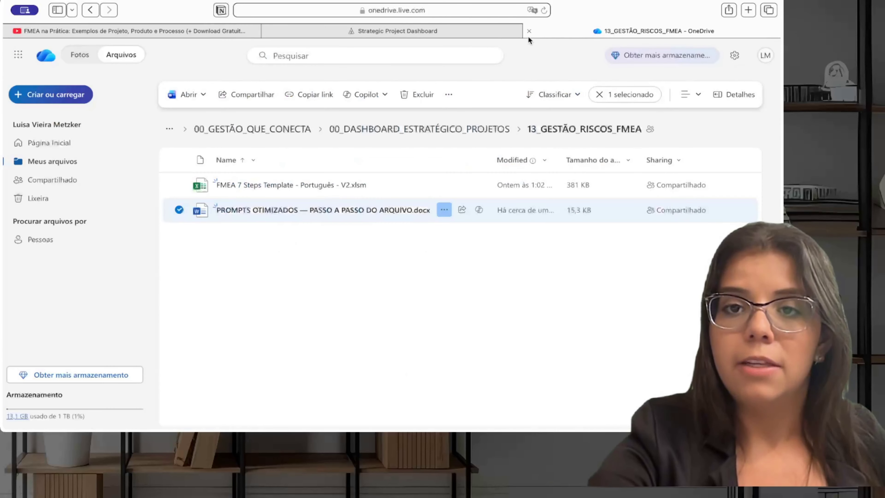